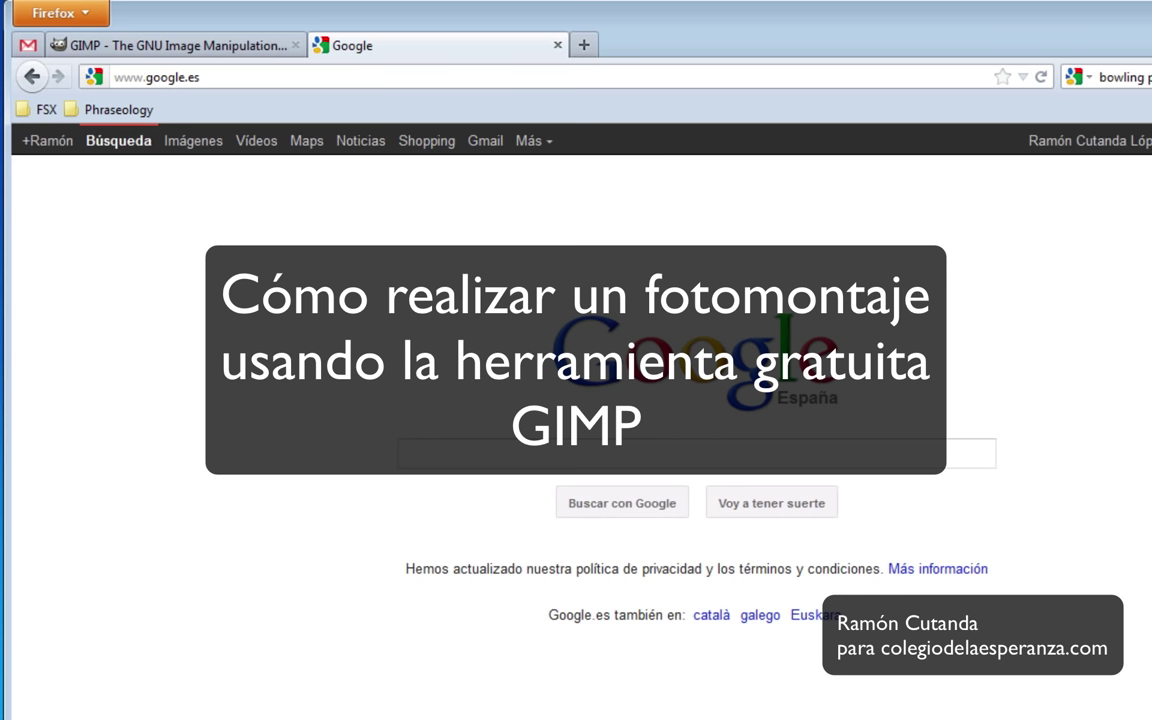
Switch Firefox to the 'GIMP - The GNU Image Manipulation Program' tab at gimp.org.
left_click(170, 45)
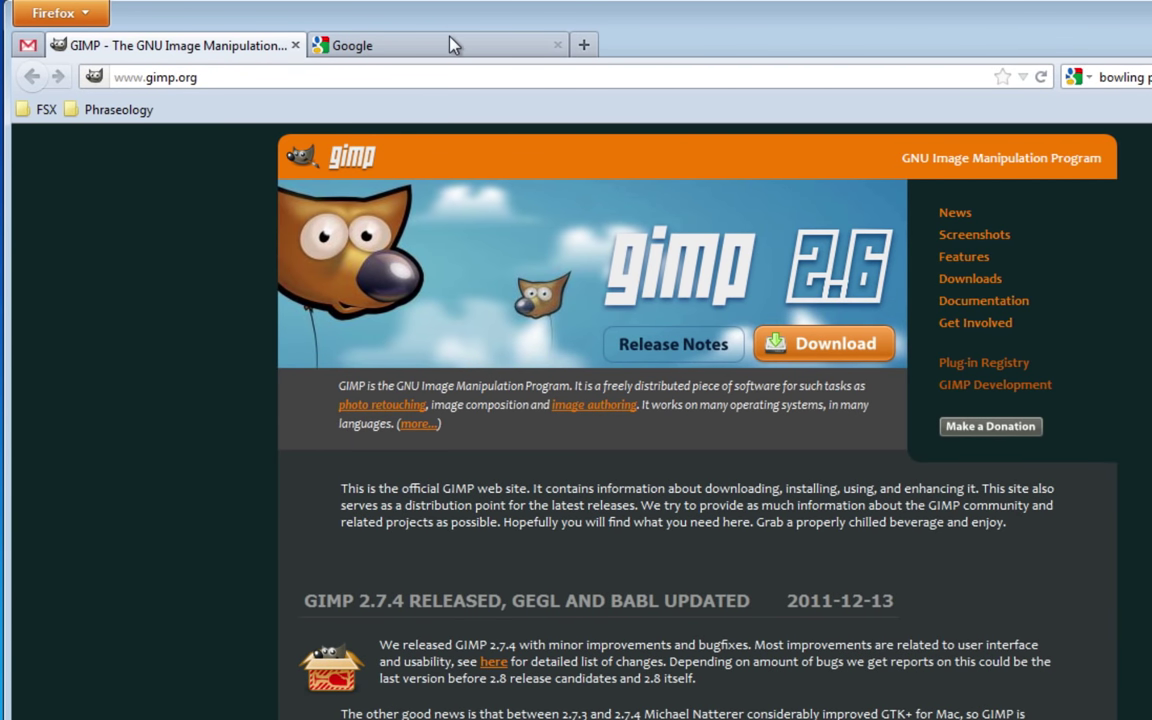
Search Google for 'bowling alley' from the Google tab.
left_click(404, 40)
left_click(585, 450)
type("bo")
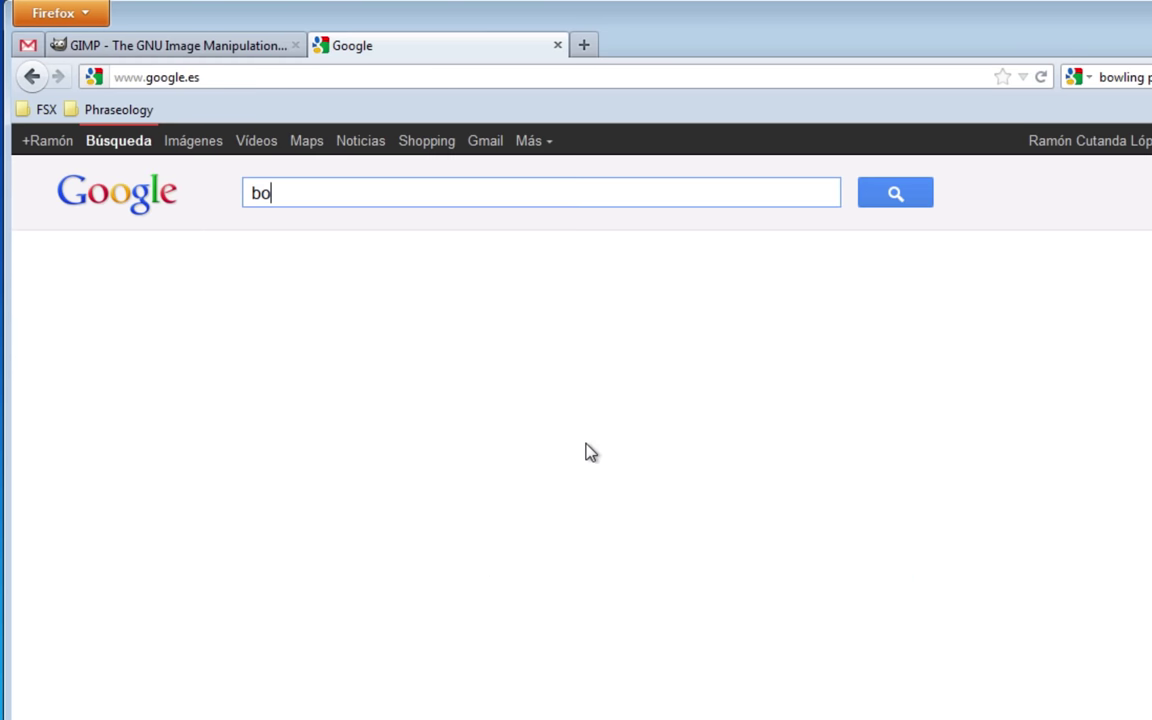
type("wling alley")
key("Return")
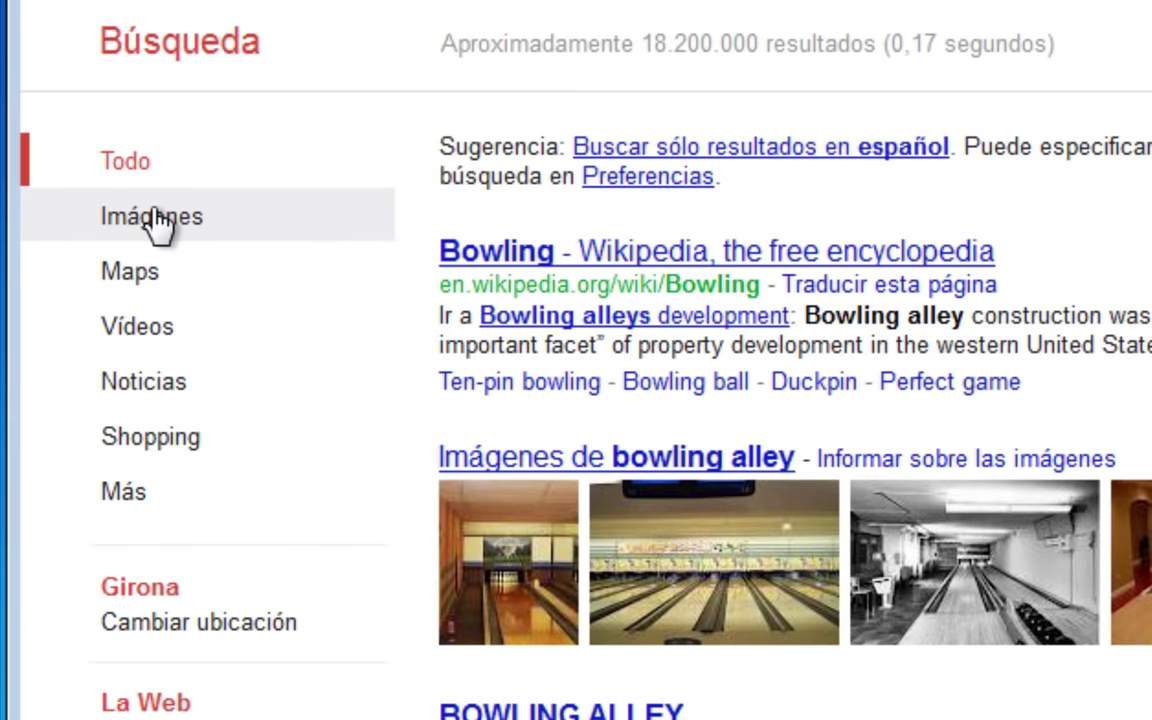
Show only image results larger than 800×600 (Mayor que...).
left_click(155, 220)
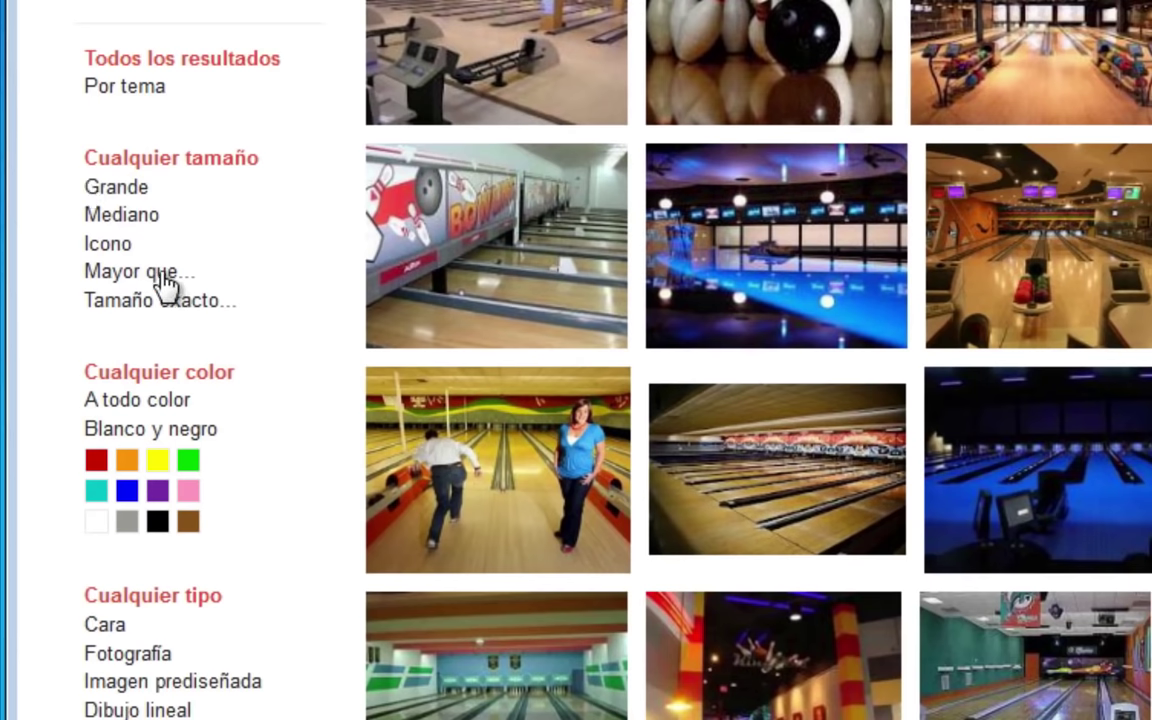
left_click(160, 271)
left_click(256, 310)
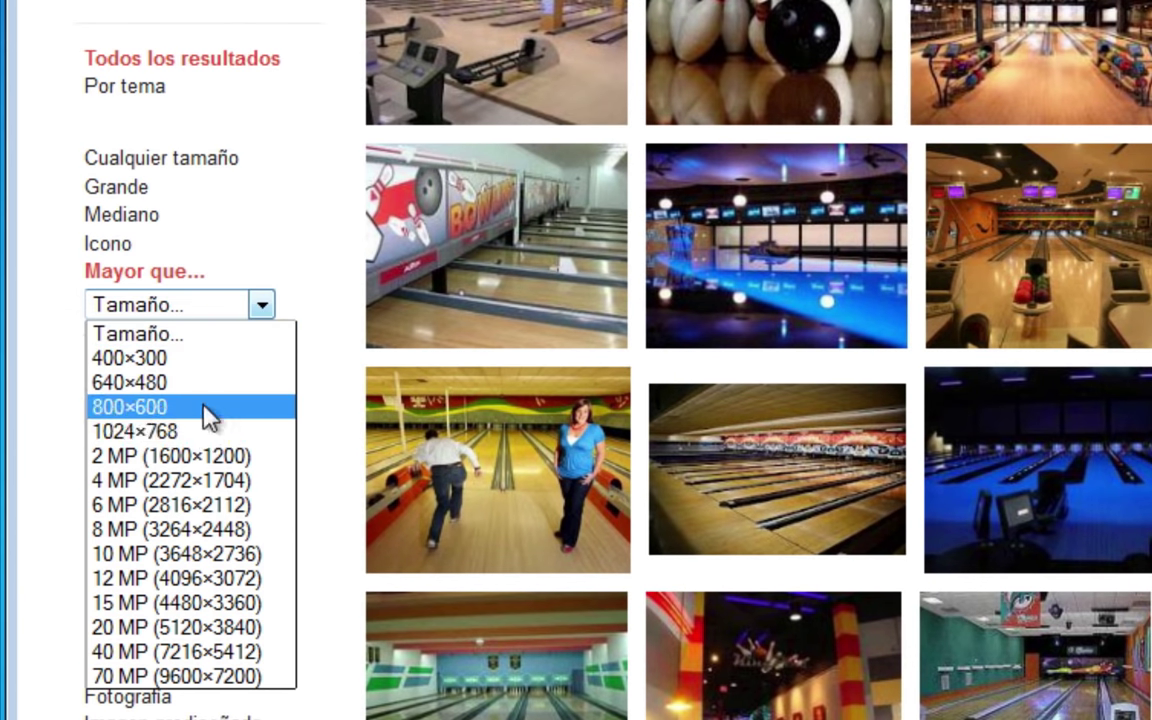
left_click(205, 406)
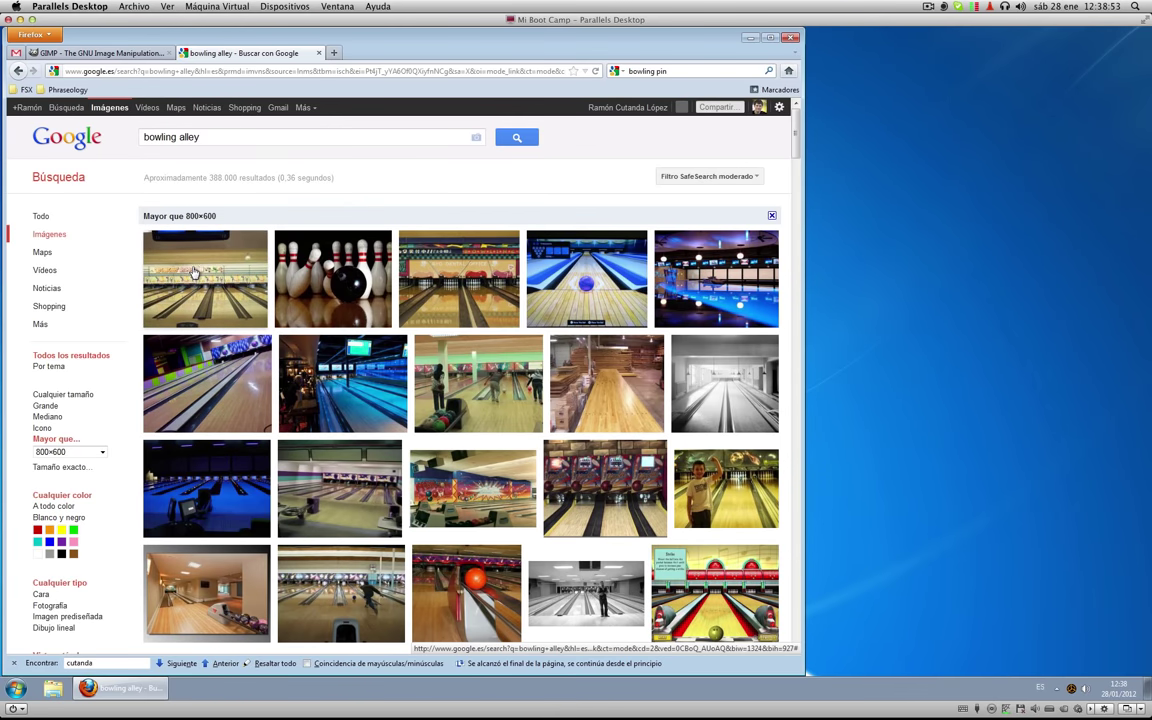
Drag the first bowling alley photo at full size onto the desktop as Bowling-Alley.jpg, then return to results.
mouse_move(218, 262)
left_click(198, 281)
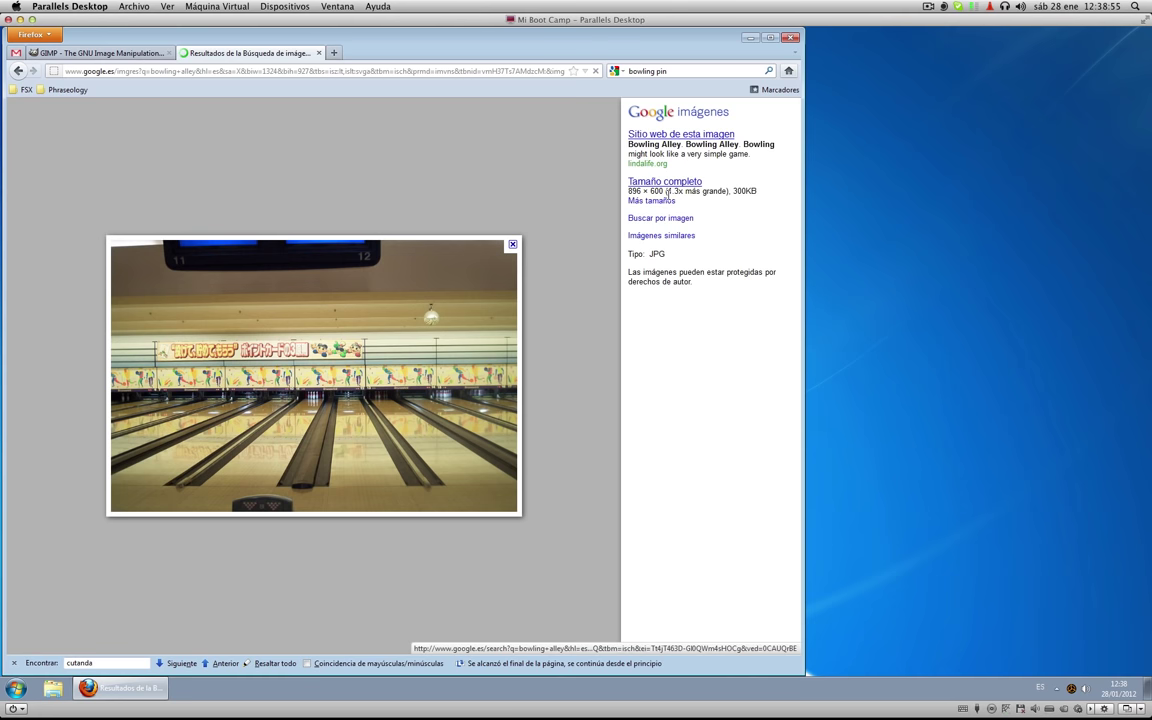
left_click(670, 185)
mouse_move(178, 236)
left_mouse_down()
mouse_move(1062, 115)
mouse_move(1052, 118)
left_mouse_up()
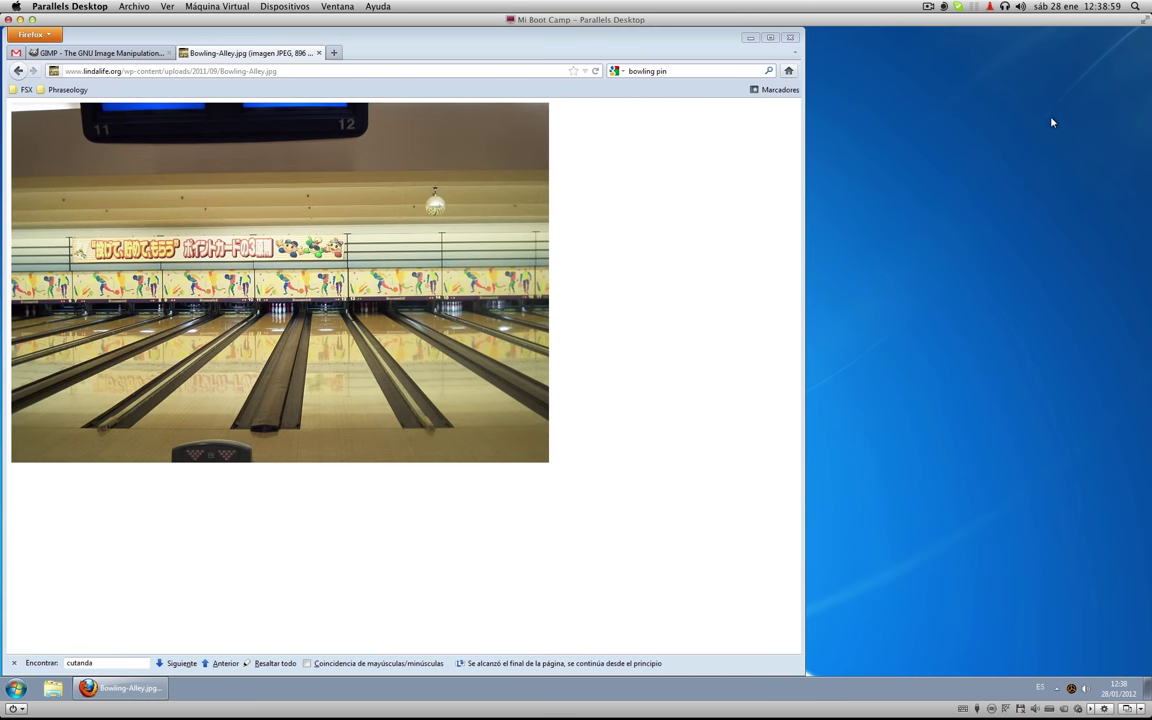
left_click(660, 358)
left_click(17, 71)
left_click(17, 71)
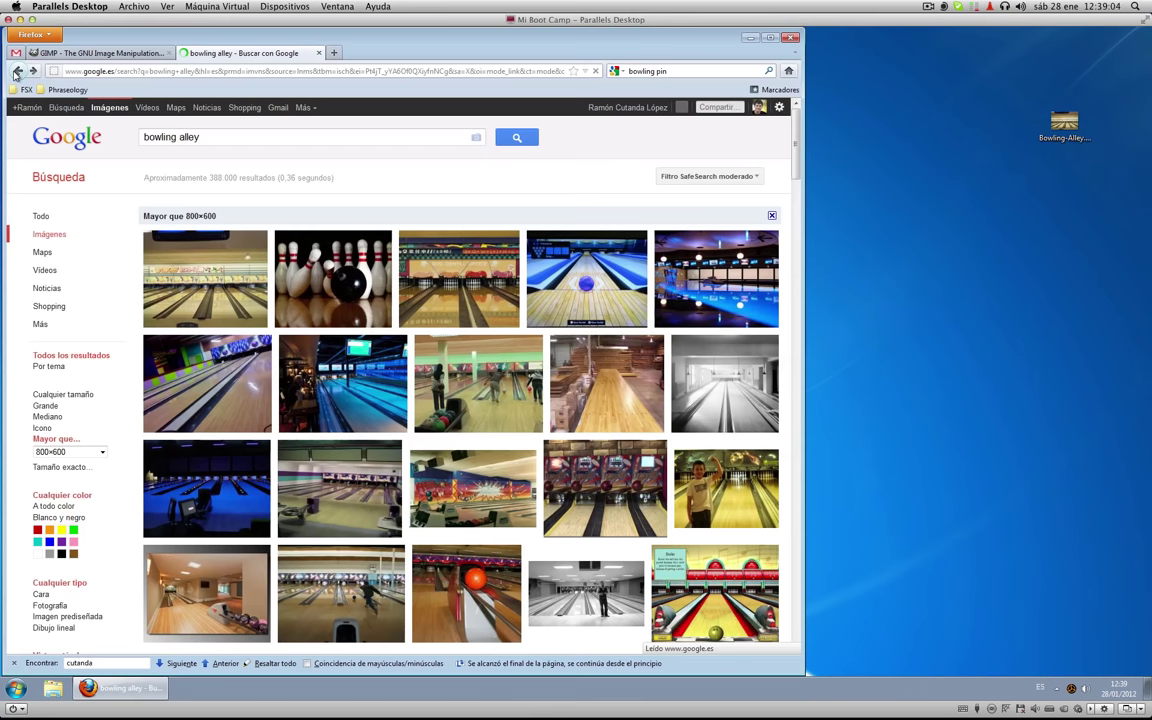
Search images for 'bowling pin' and view the pin-costume photo at actual size.
double_click(189, 137)
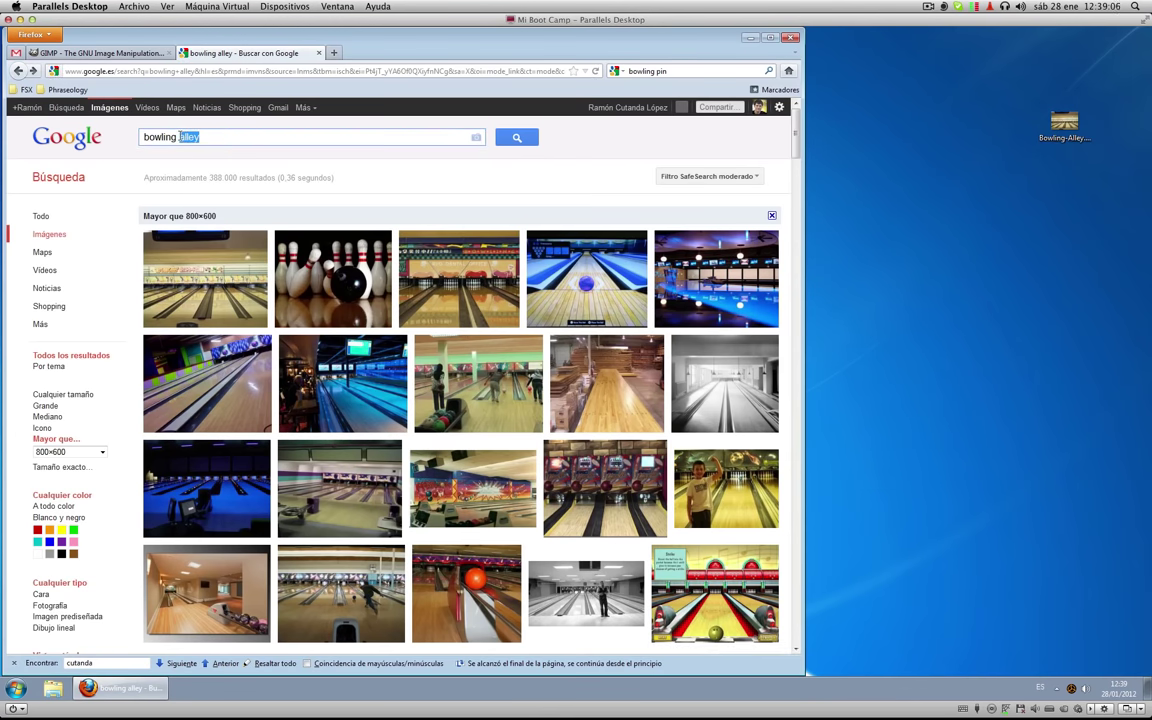
type("ping")
key("Return")
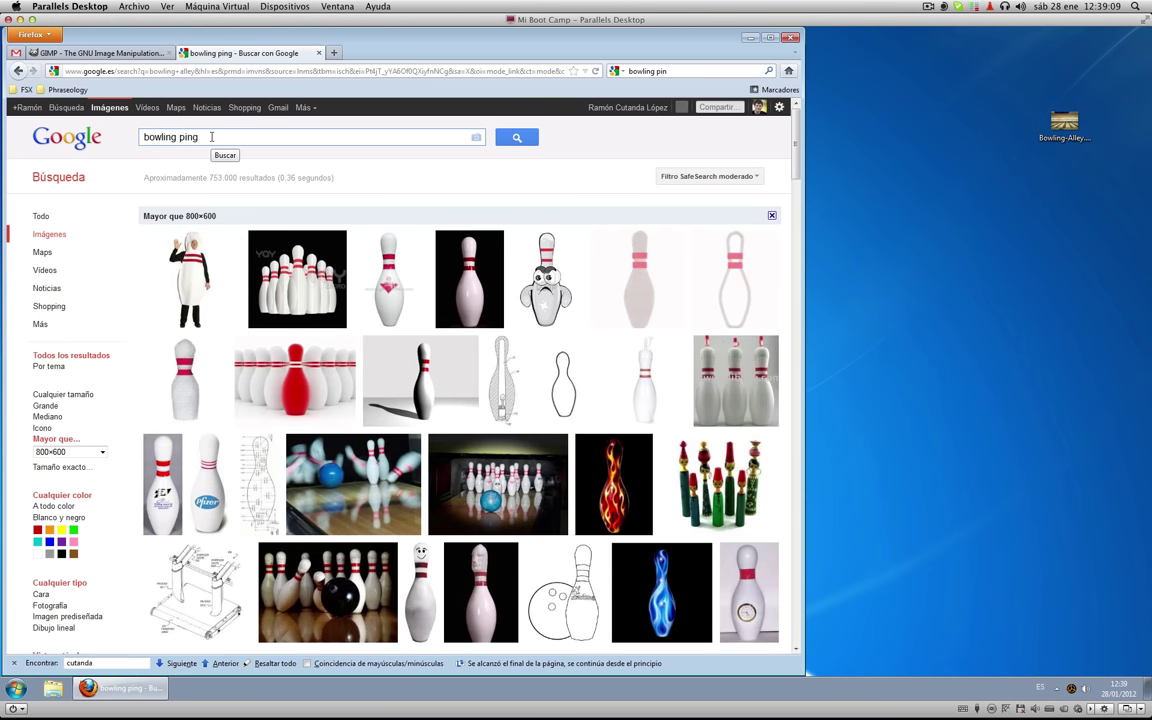
left_click(185, 280)
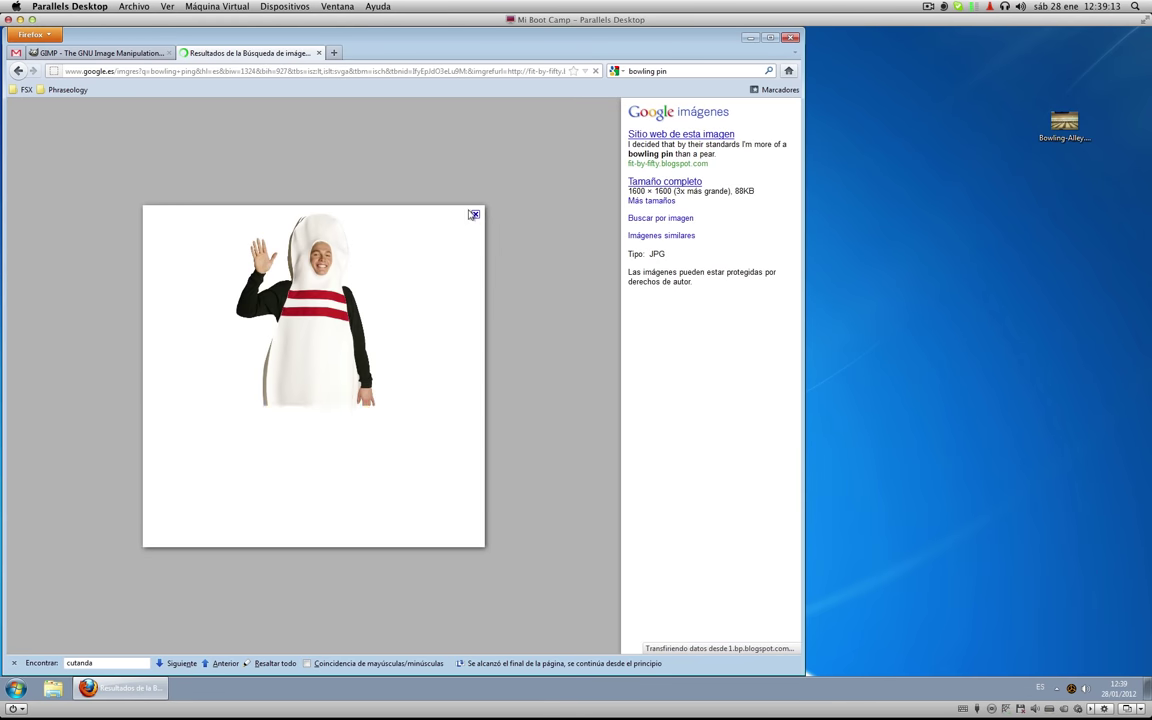
left_click(660, 180)
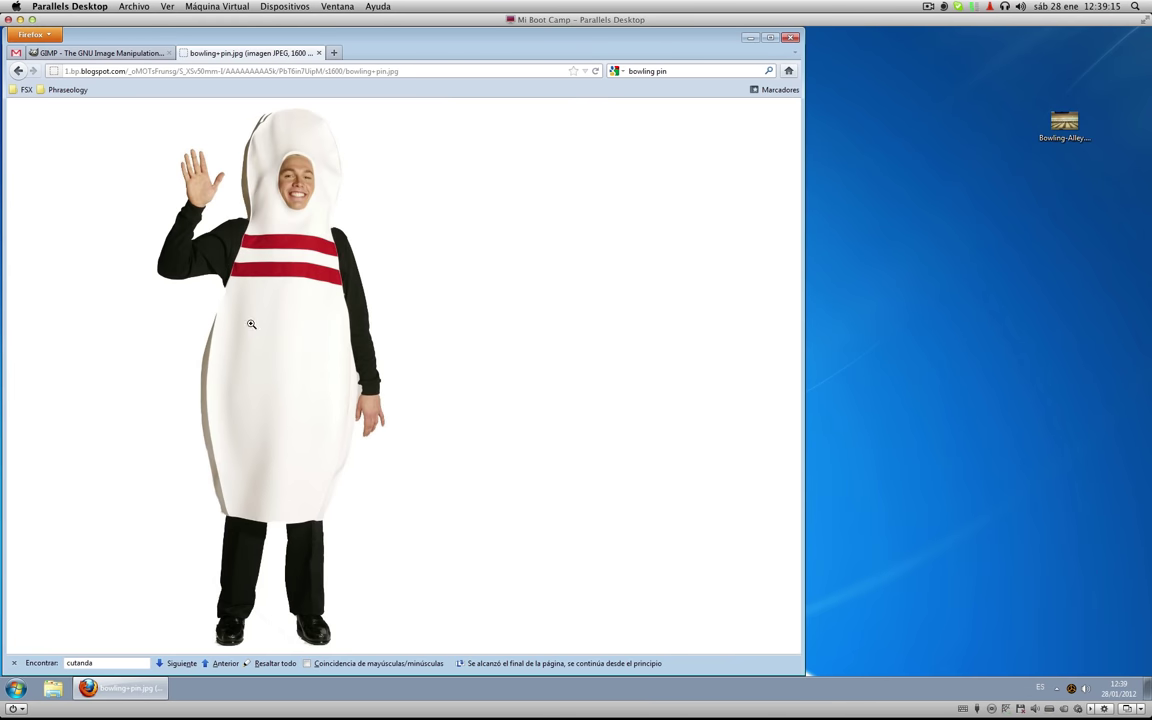
left_click(284, 327)
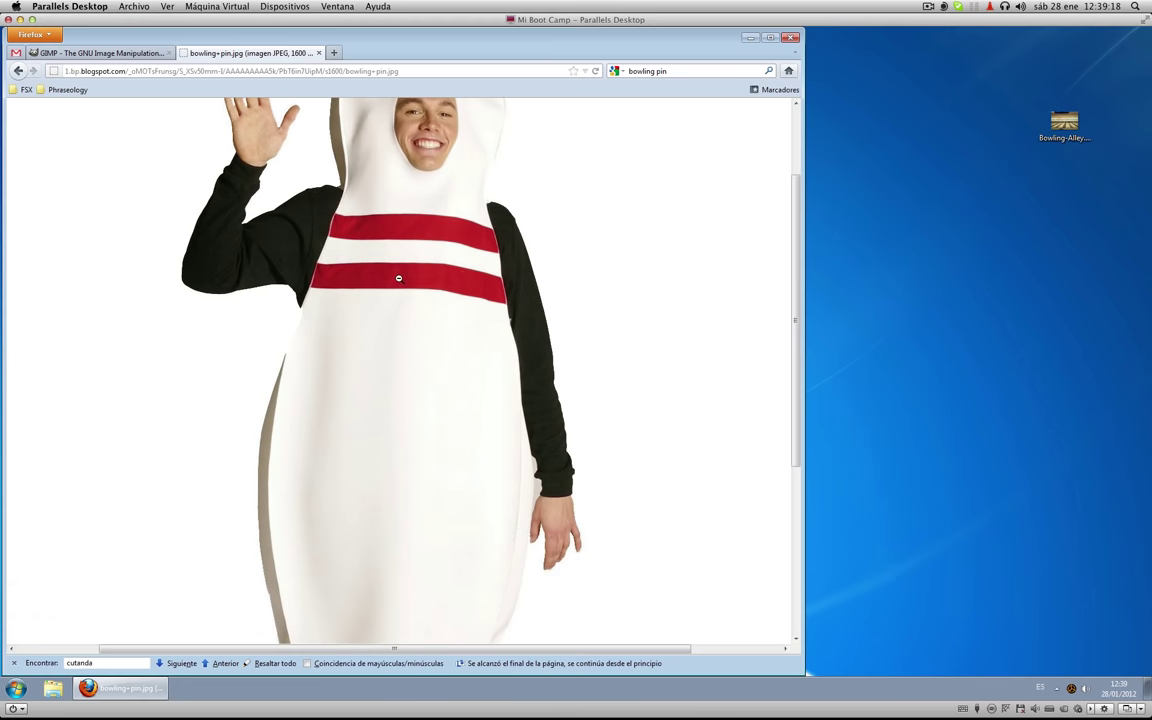
Save it to the desktop as bowling+pin.jpg below Bowling-Alley, then return to gimp.org.
left_click_drag(374, 273, 1061, 217)
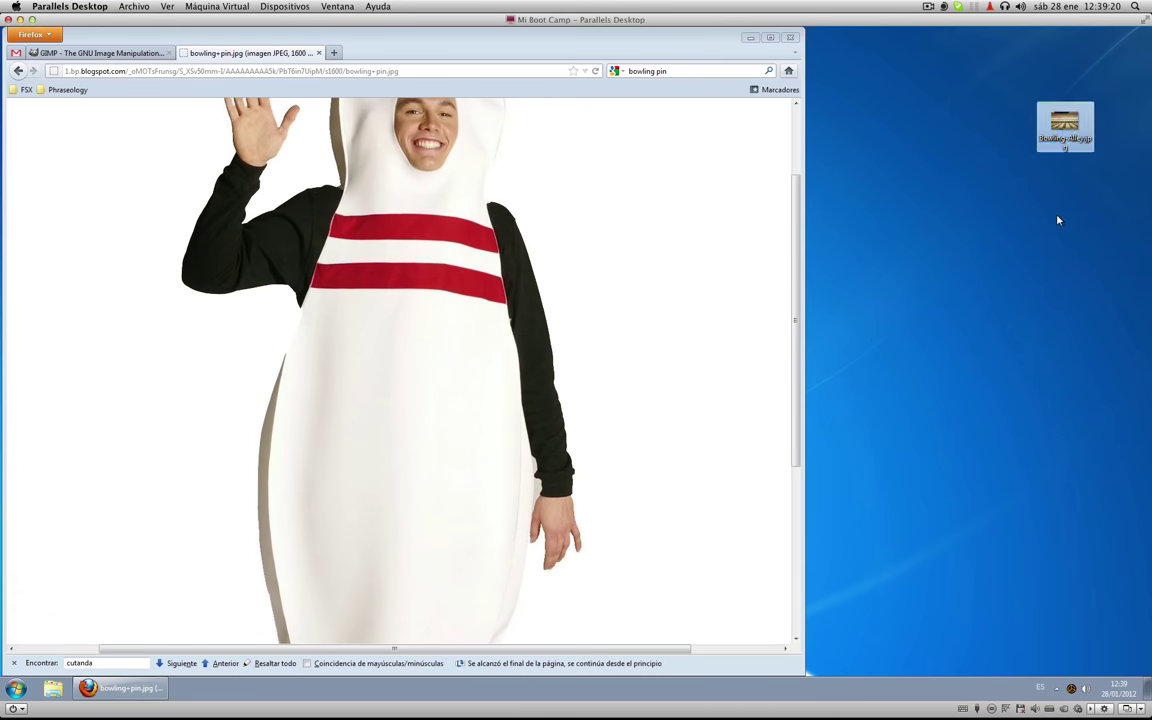
left_click_drag(1073, 281, 1073, 209)
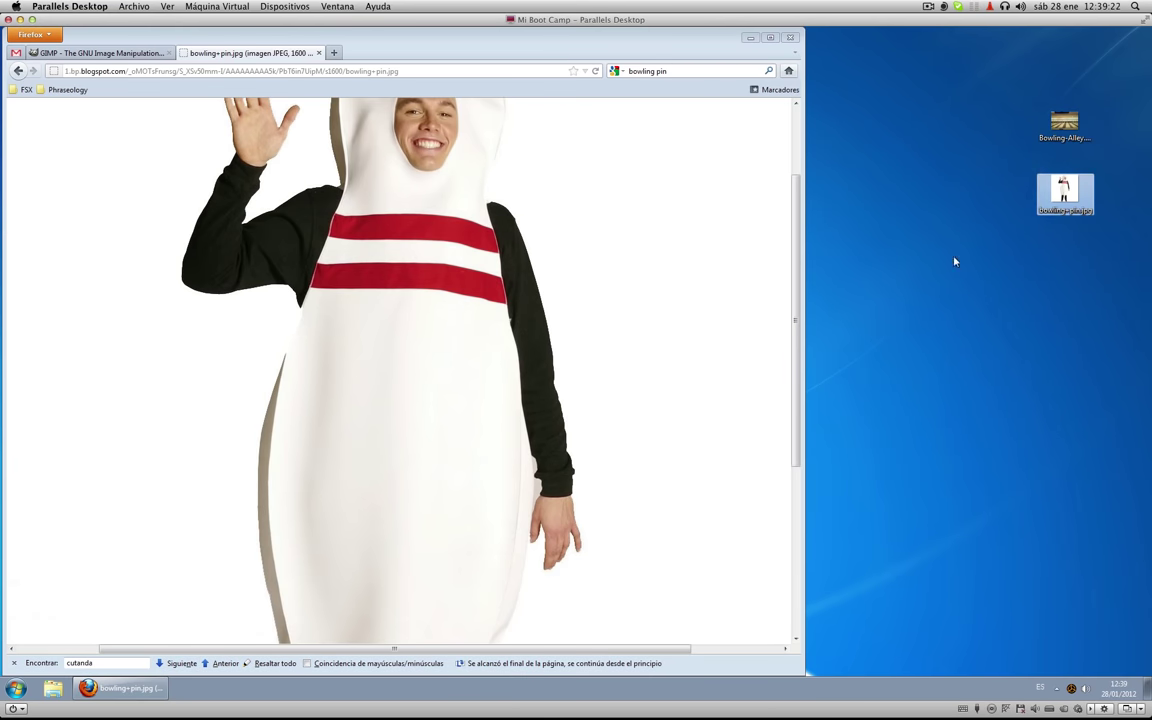
left_click(100, 52)
Go to the Downloads page on gimp.org.
left_click(131, 70)
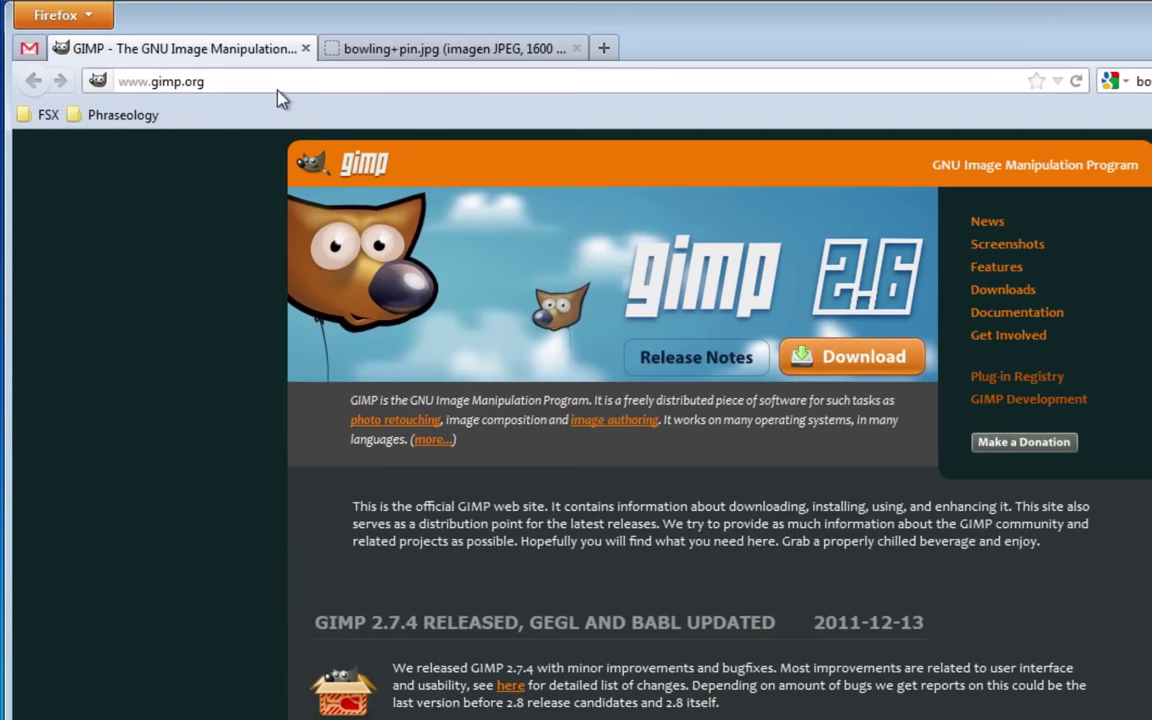
left_click(131, 70)
left_click_drag(238, 81, 152, 81)
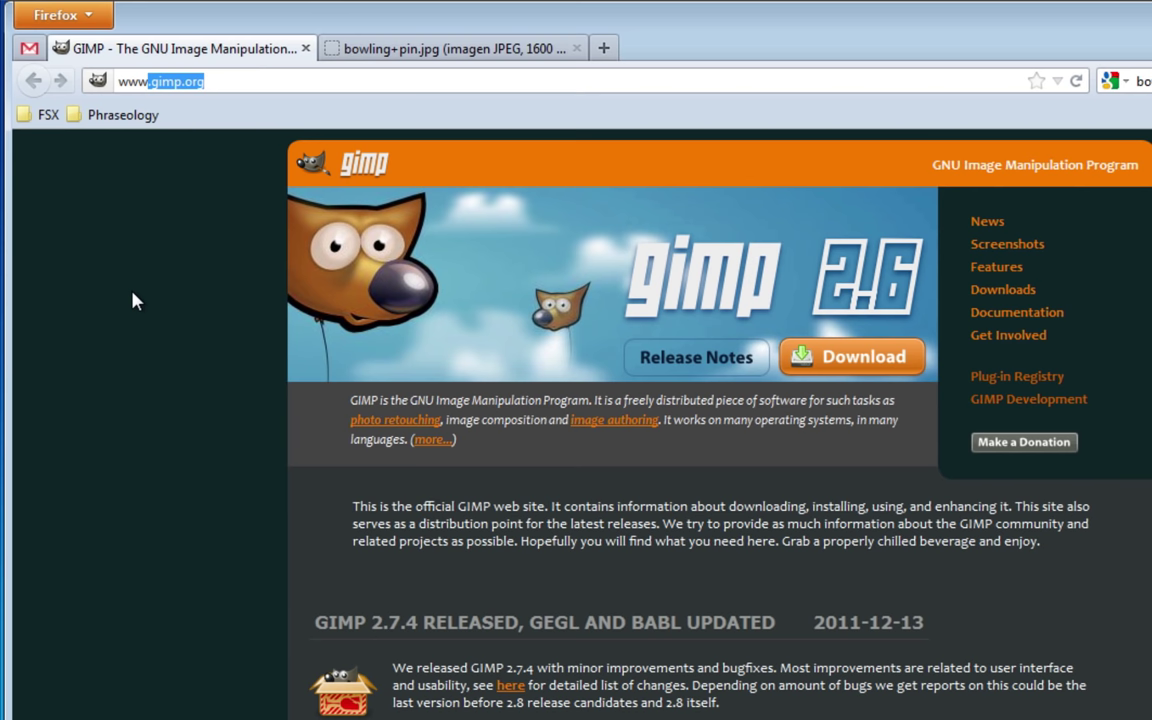
left_click(868, 367)
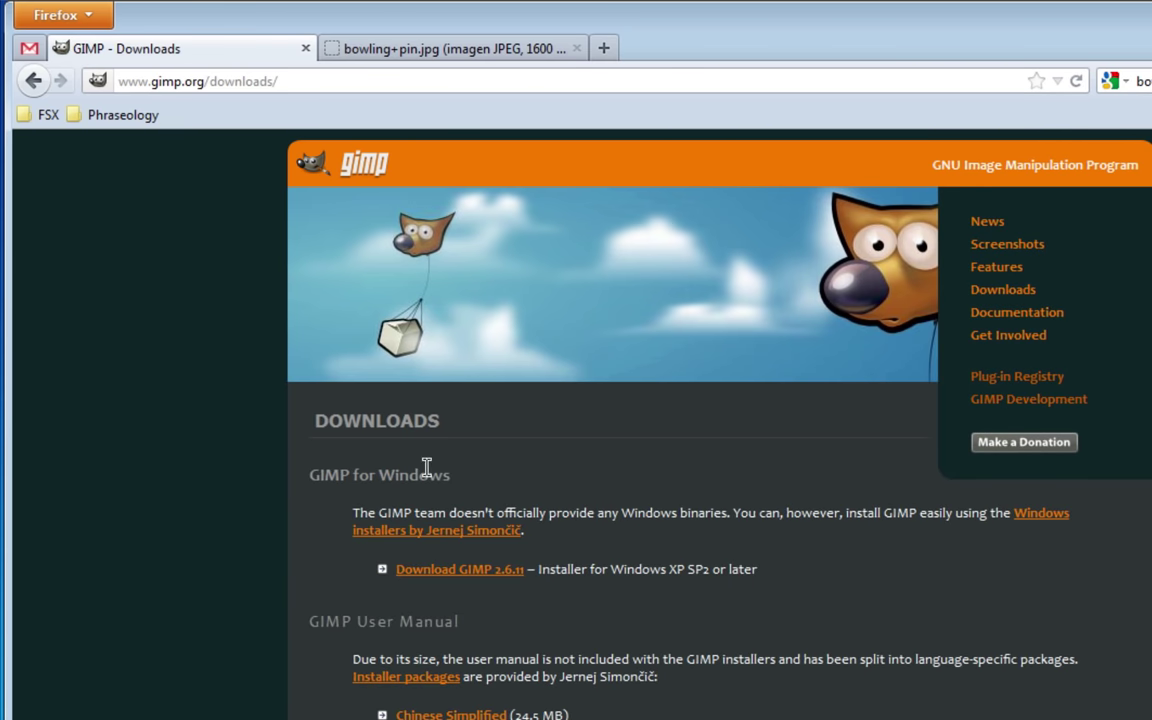
Start the 'Download GIMP 2.6.11' link under GIMP for Windows, reaching SourceForge.
left_click_drag(310, 475, 480, 478)
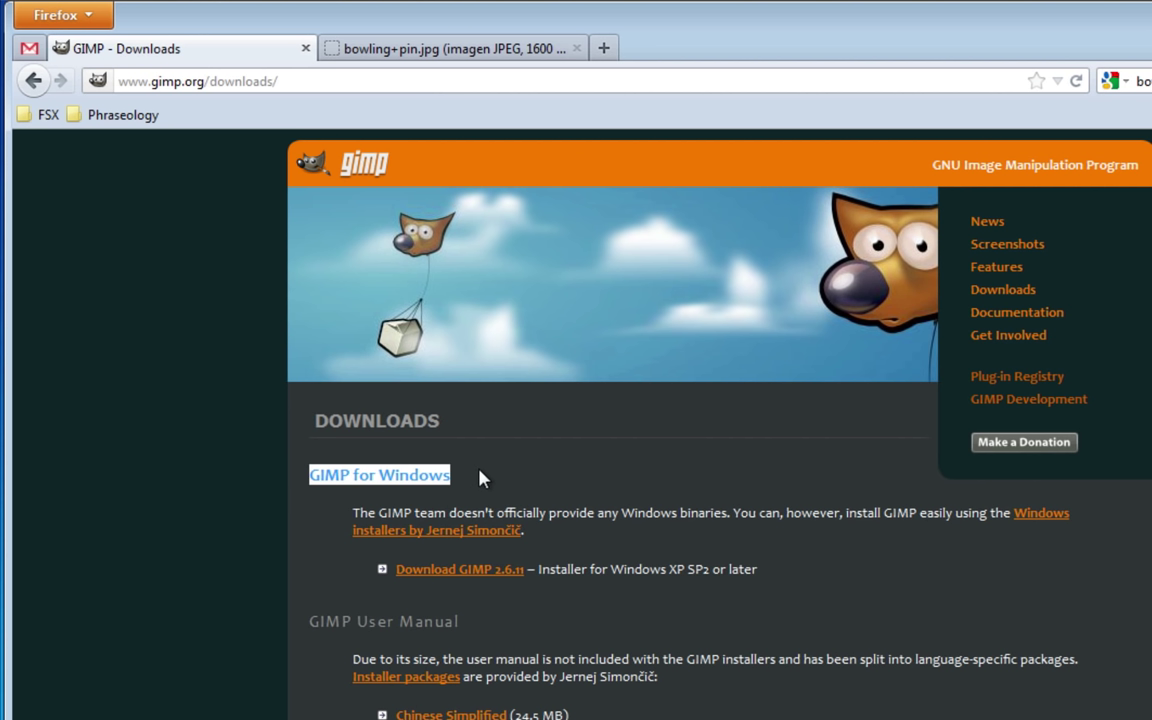
left_click(611, 567)
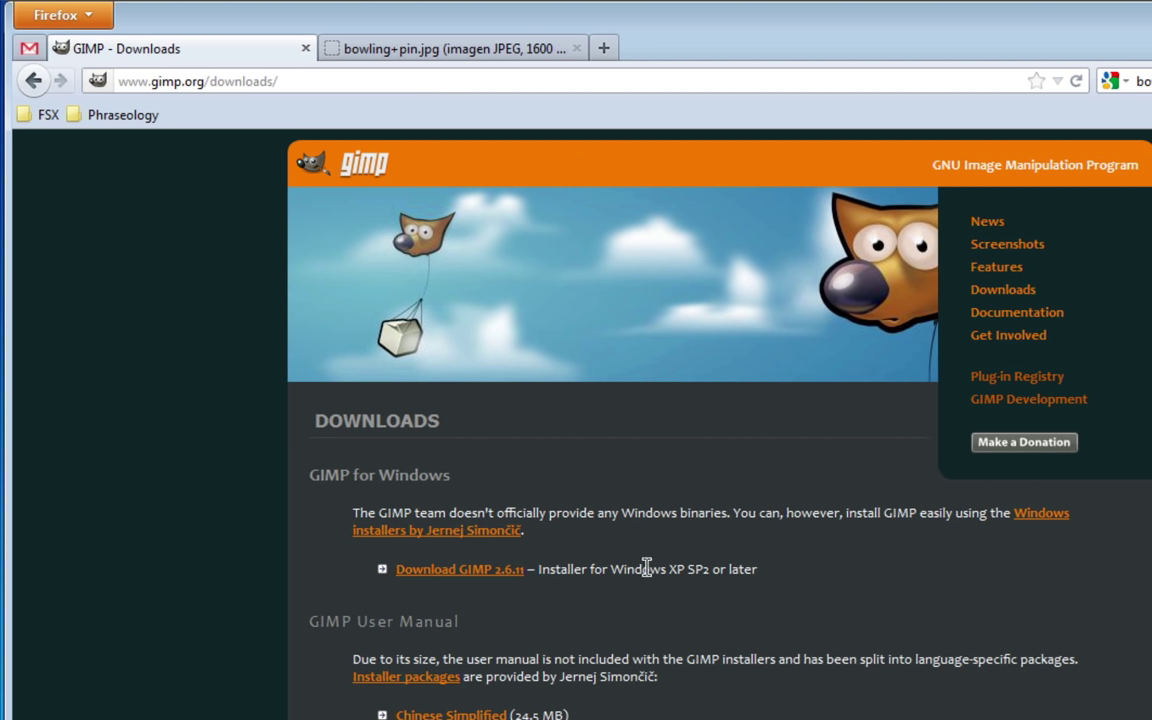
left_click_drag(720, 567, 535, 567)
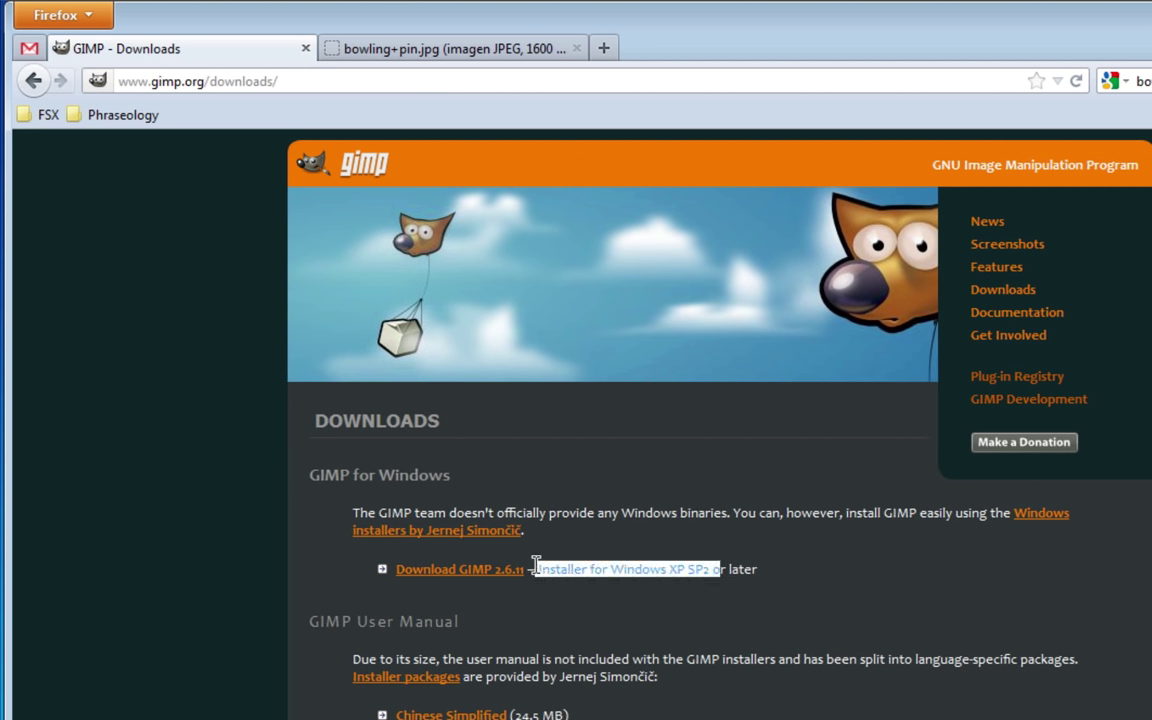
left_click(481, 574)
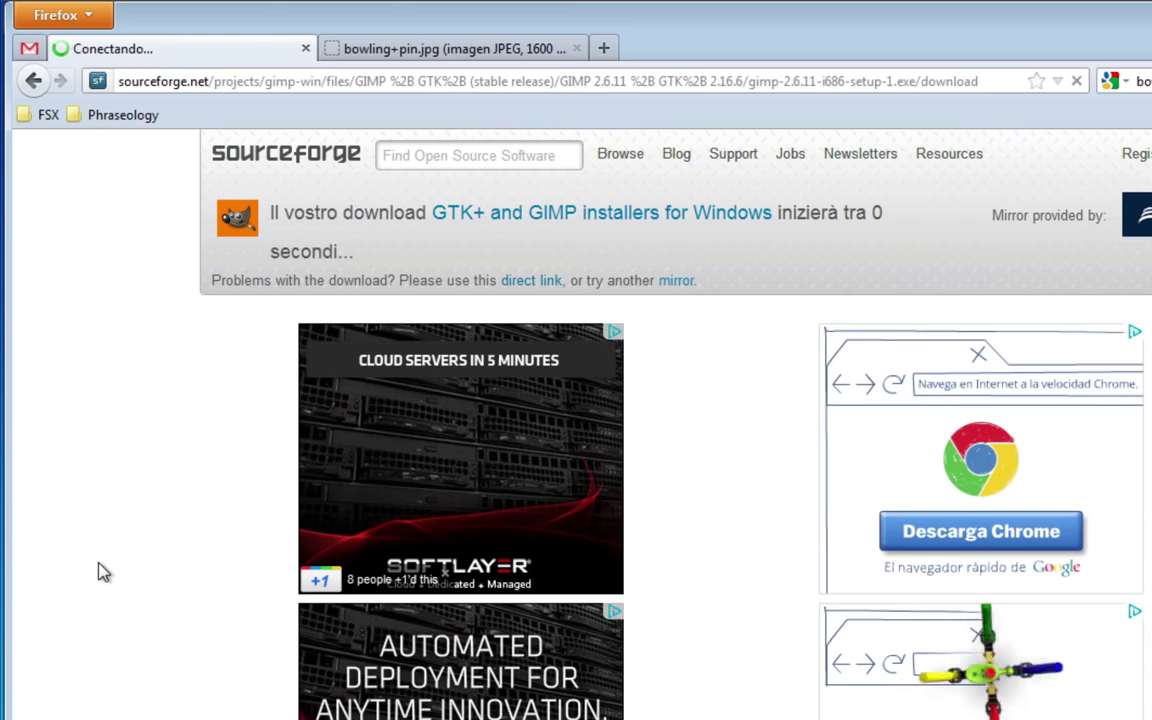
Save gimp-2.6.11-i686-setup-1.exe to Escritorio and launch it from the Downloads window.
left_click(617, 568)
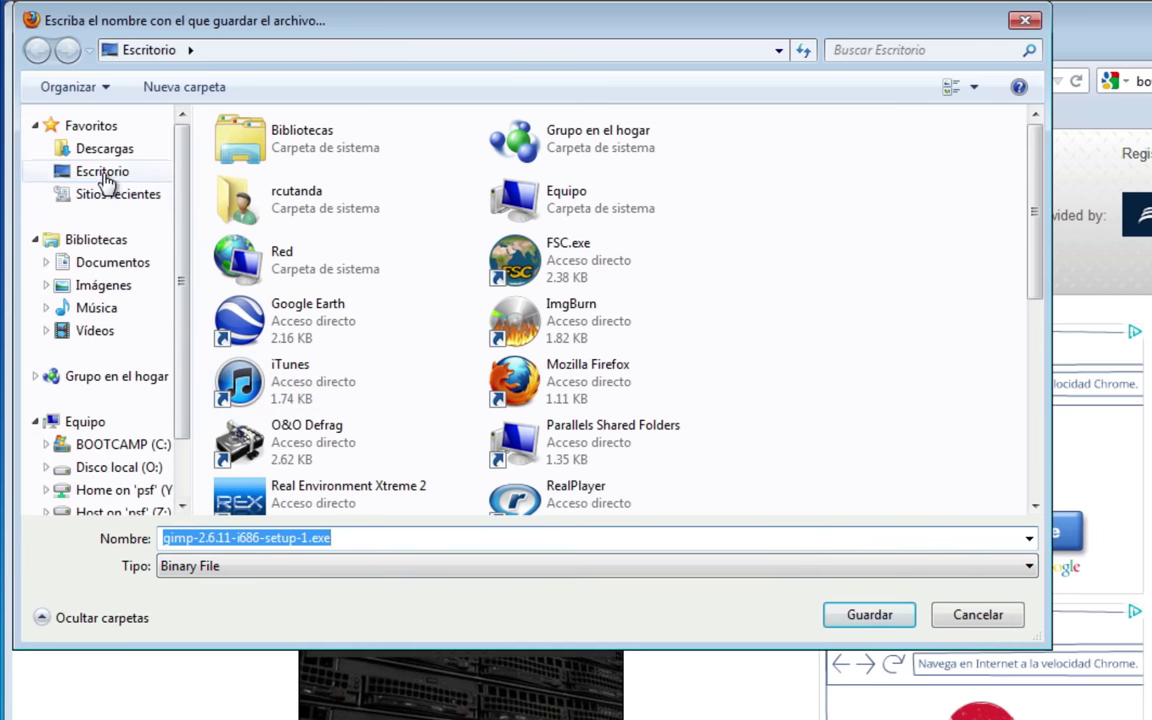
left_click(106, 178)
left_click(866, 616)
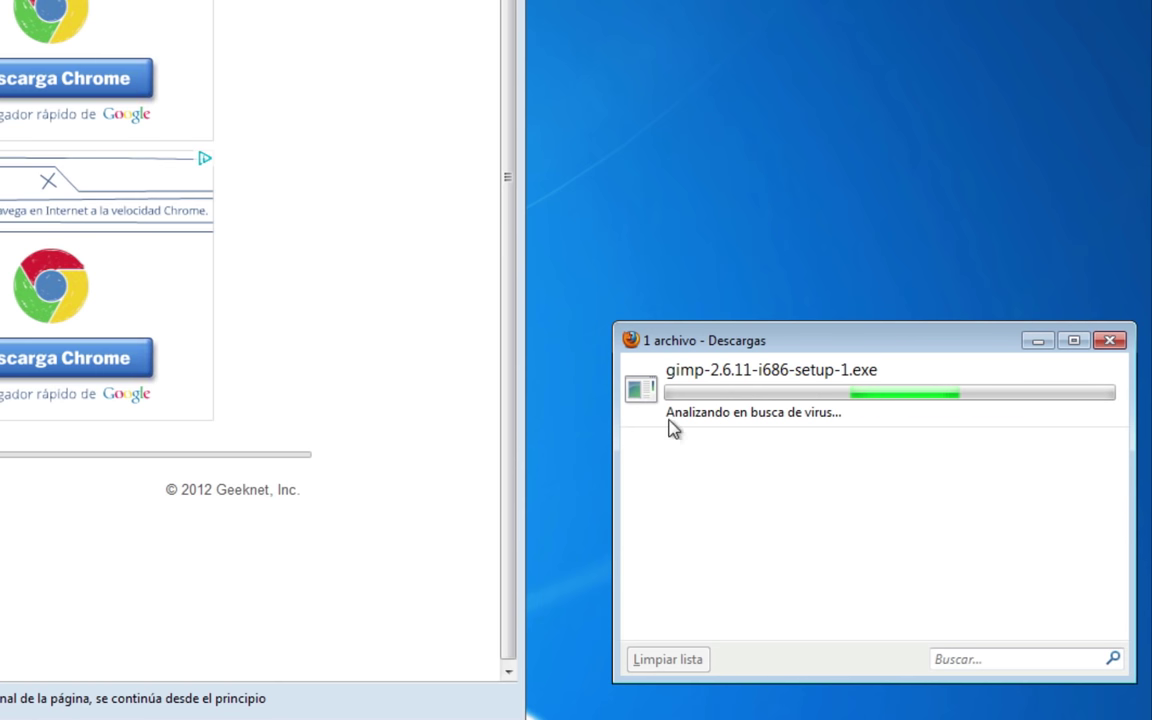
left_click(752, 395)
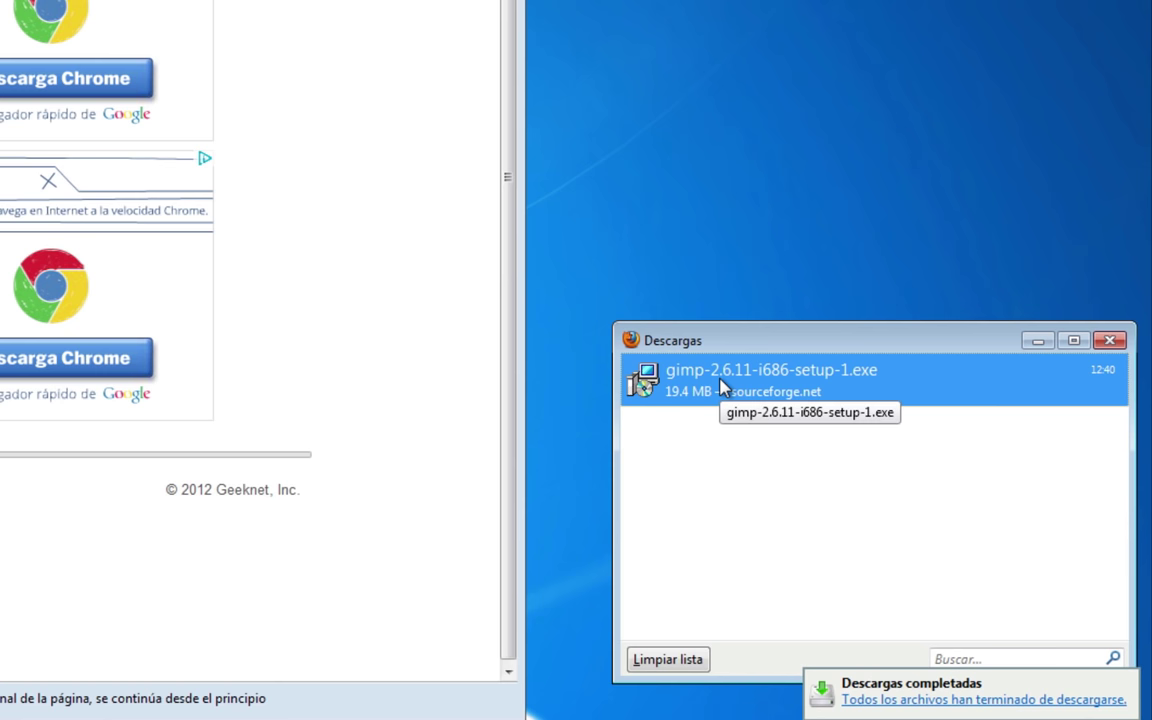
double_click(723, 387)
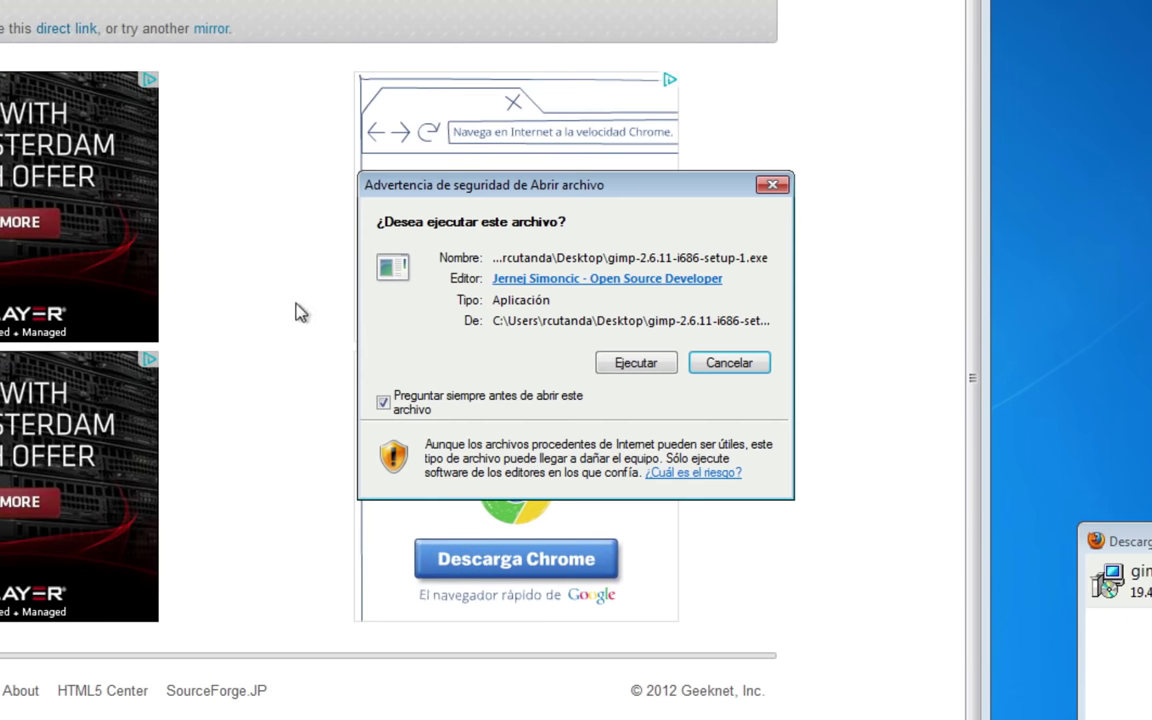
Run the installer, accept the license, Install now with defaults, and finish with Launch GIMP.
left_click(642, 368)
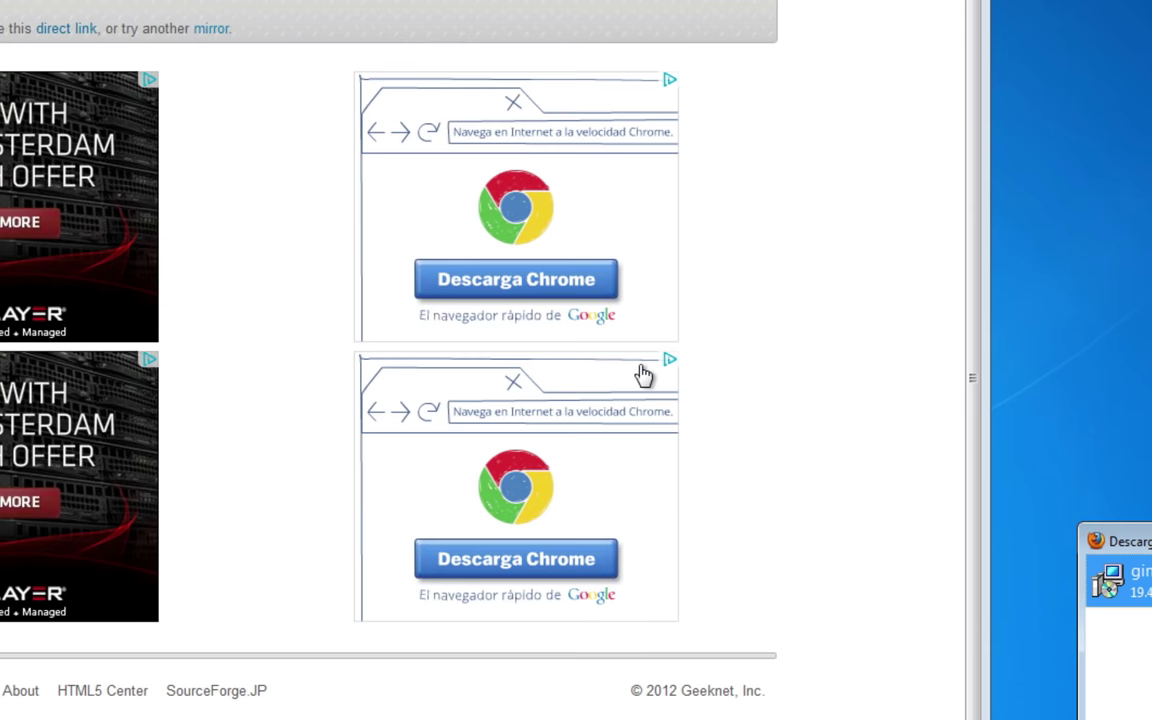
left_click(708, 516)
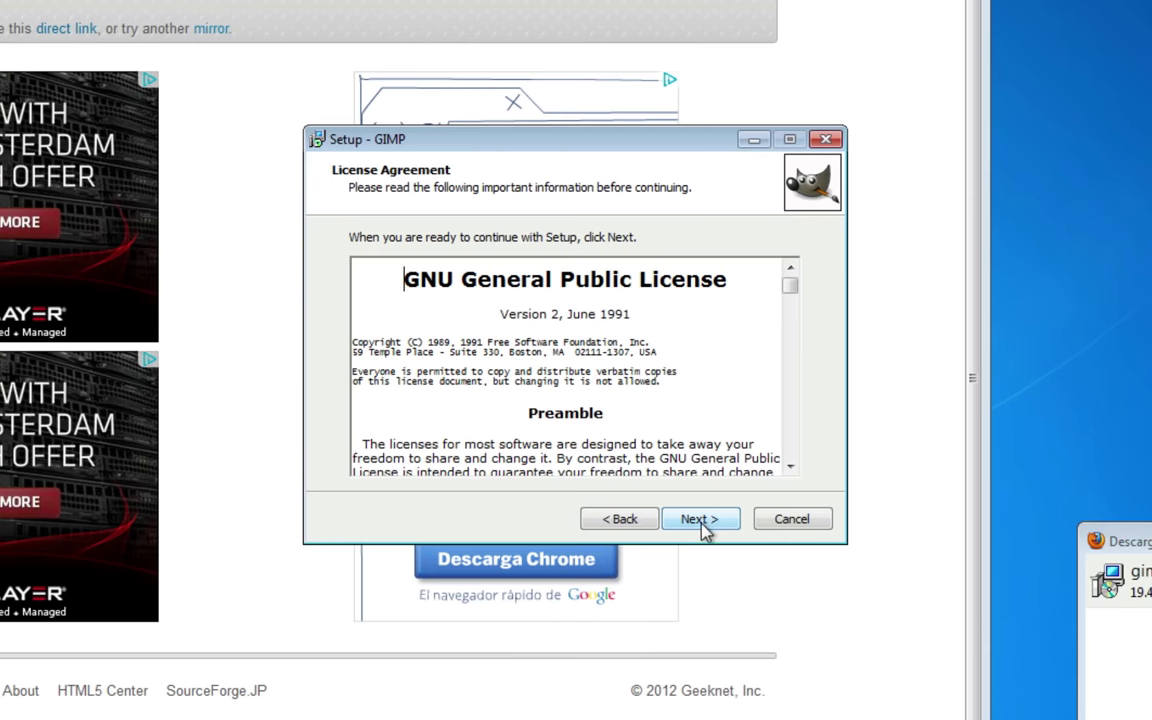
left_click(703, 528)
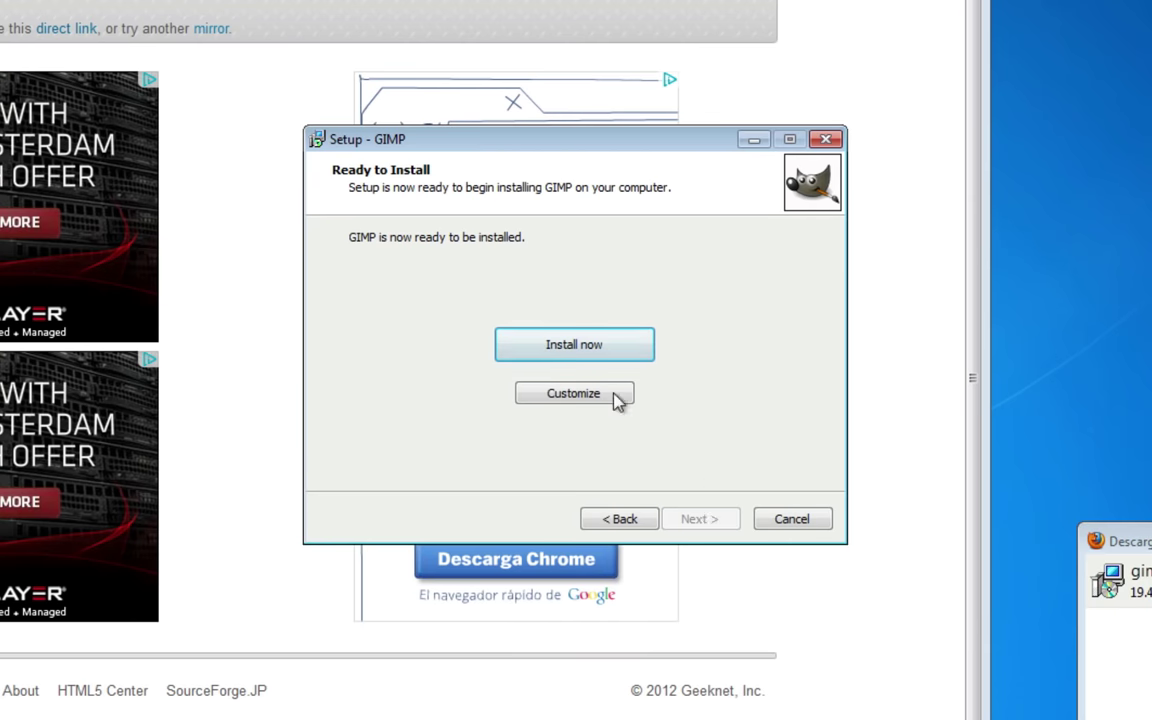
left_click(570, 346)
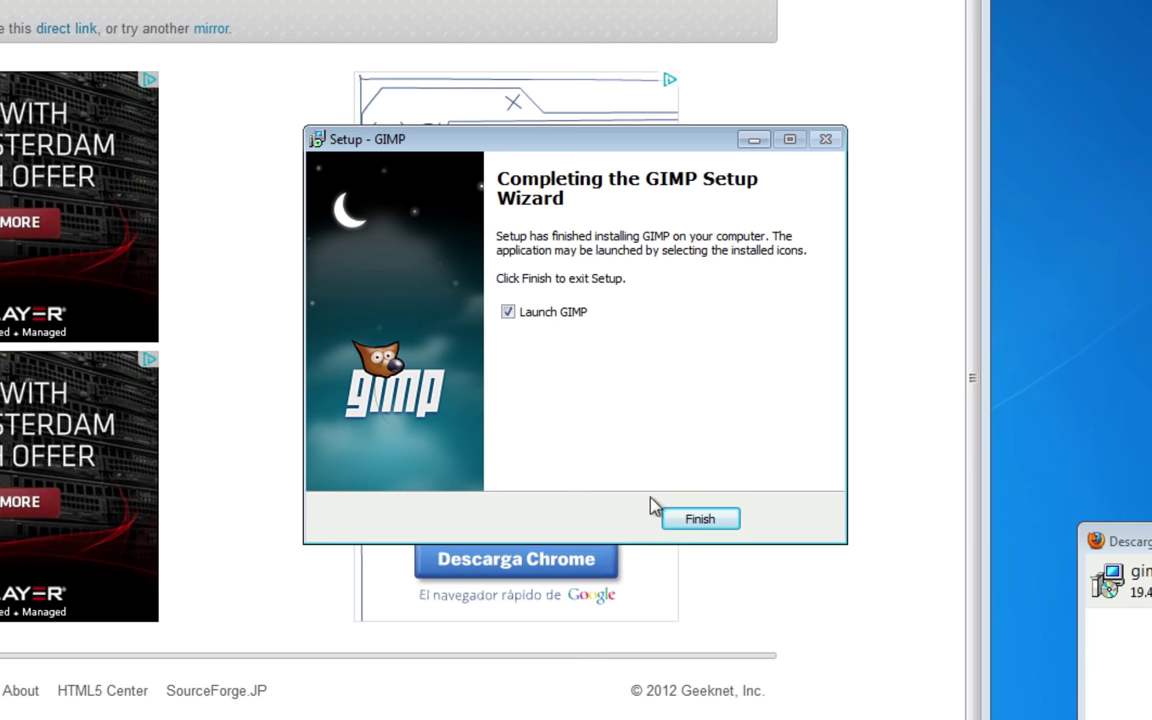
left_click(704, 527)
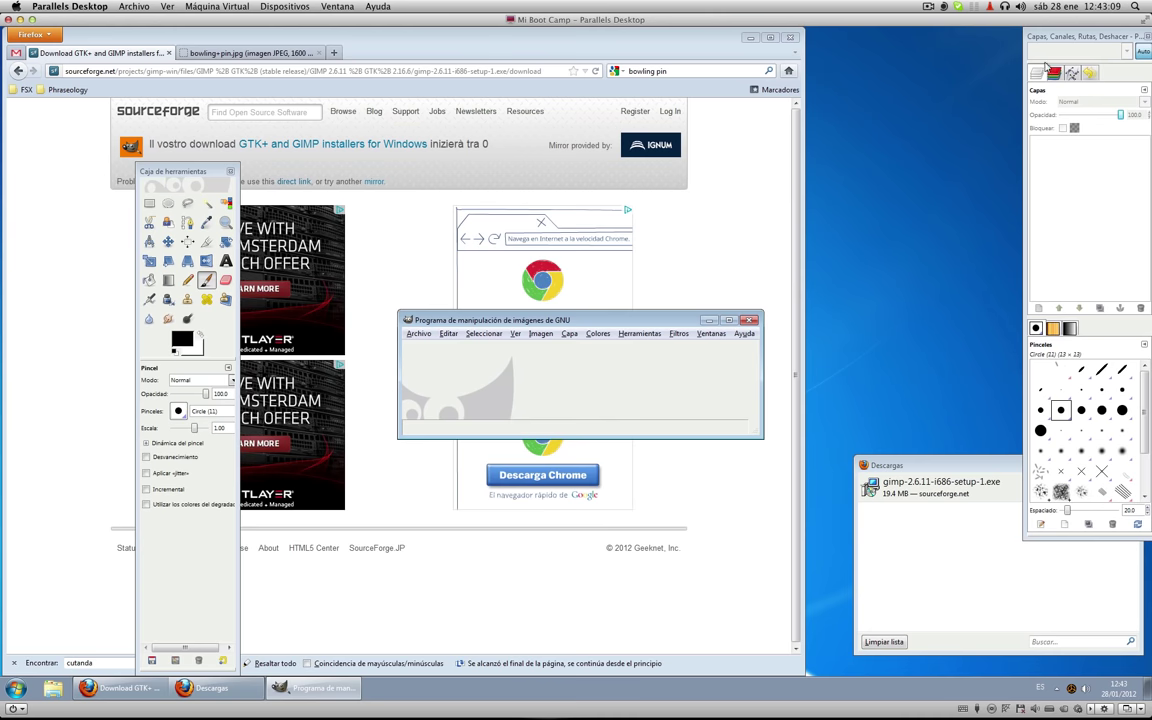
Drag the Layers/Brushes dock aside to uncover the Bowling-Alley and bowling+pin desktop icons.
mouse_move(1055, 45)
left_mouse_down()
mouse_move(1097, 231)
mouse_move(889, 193)
left_mouse_up()
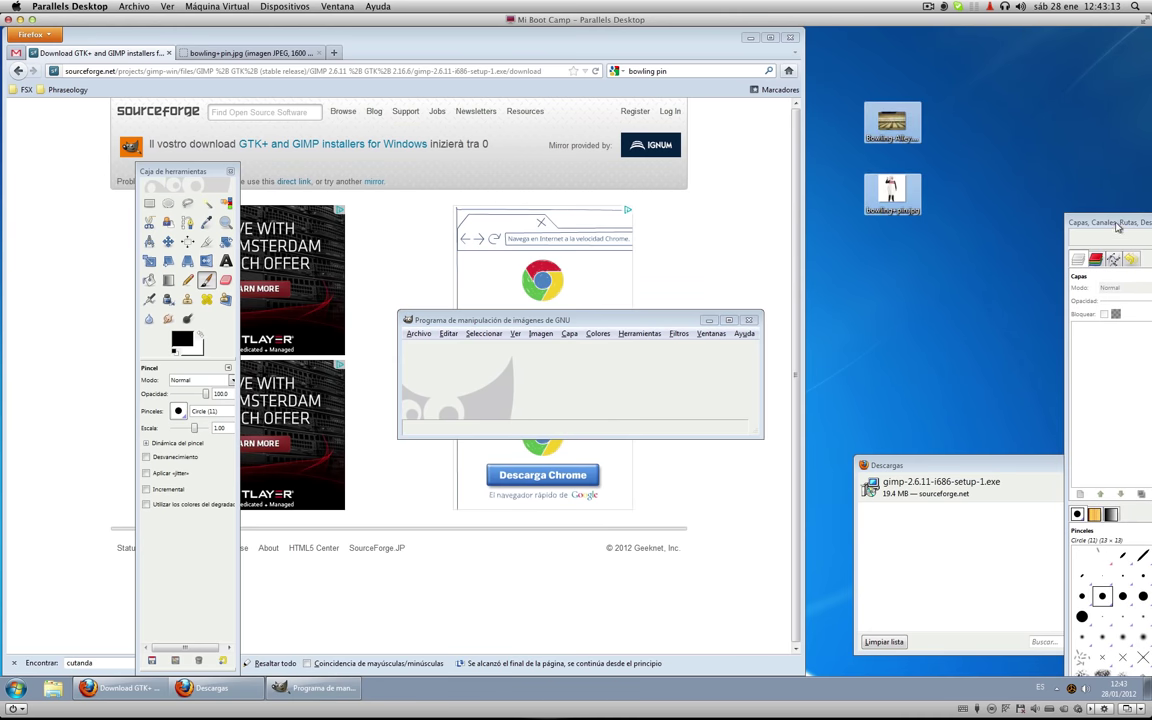
left_click_drag(1120, 225, 1013, 122)
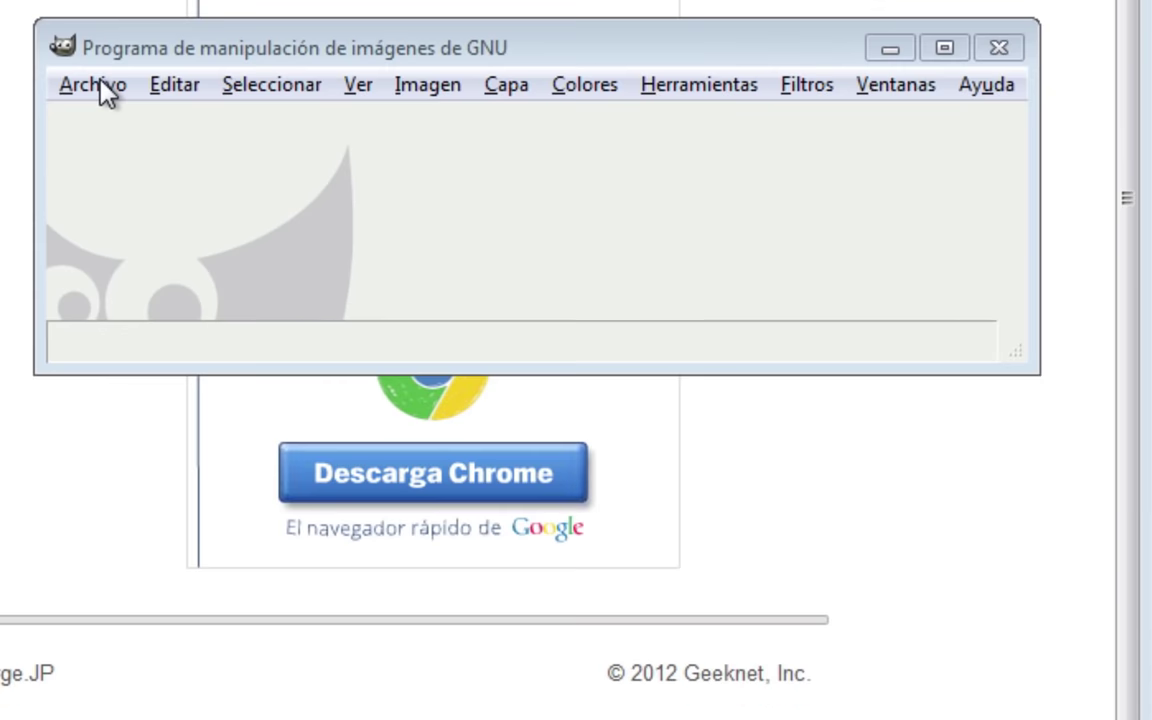
left_click(421, 335)
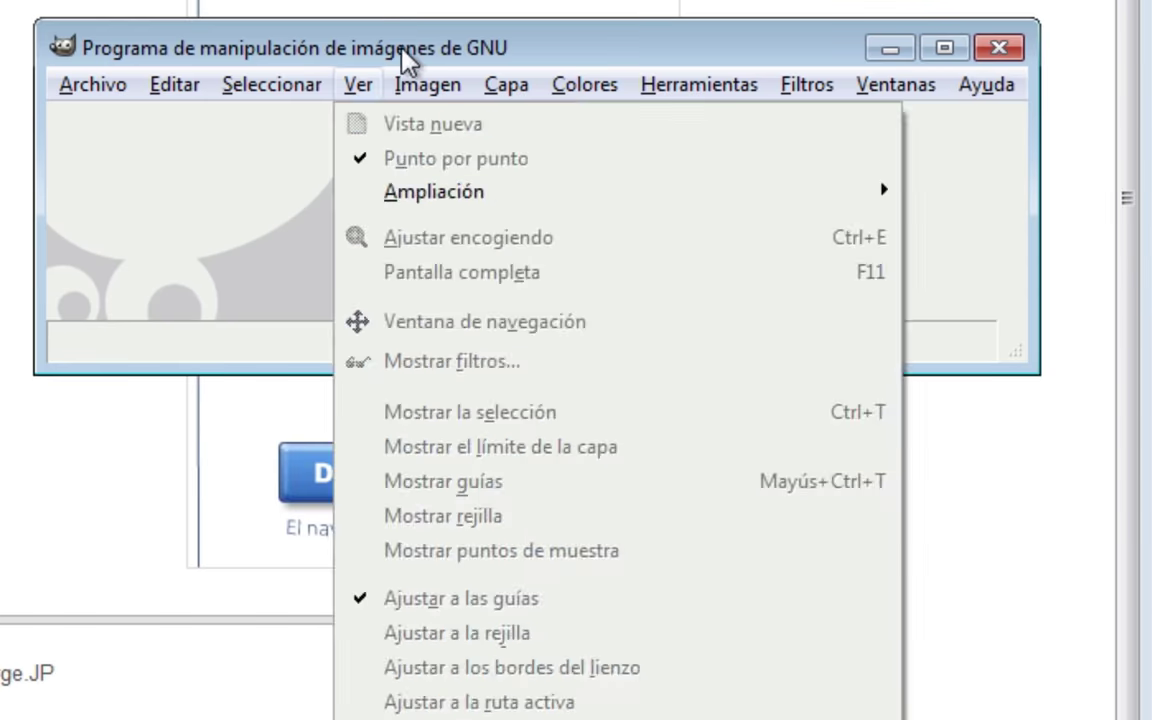
left_click(420, 45)
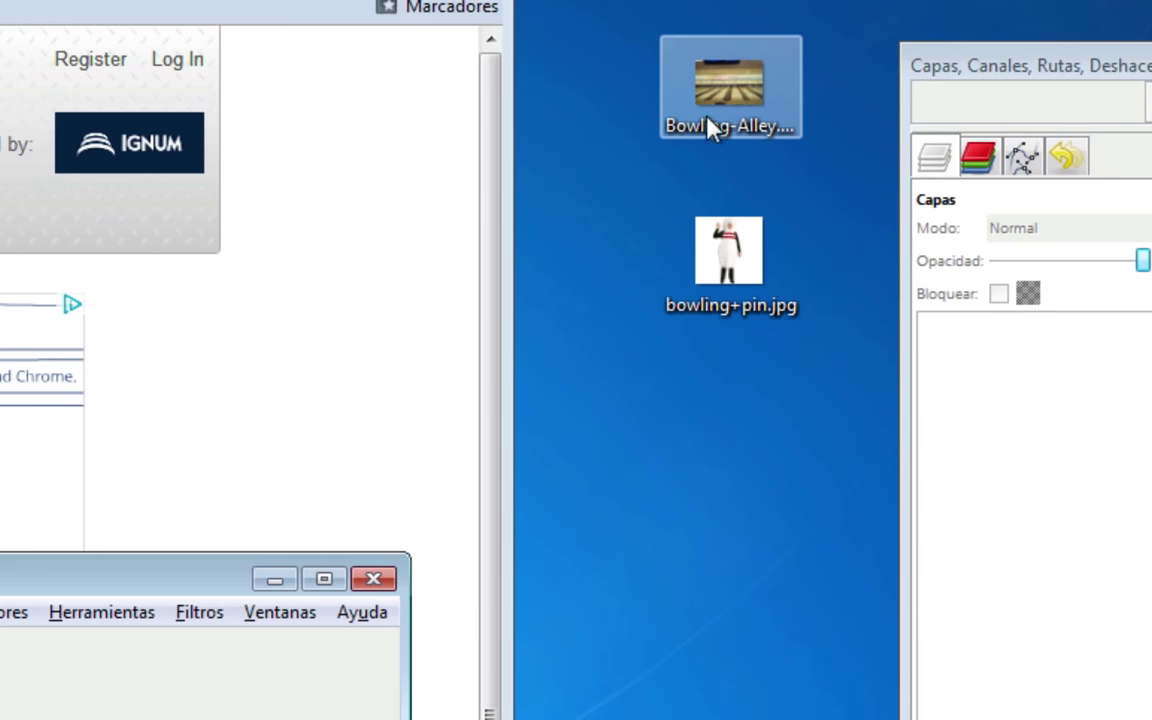
Open Bowling-Alley.jpg in GIMP with the desktop's 'Edit with GIMP' option.
right_click(726, 88)
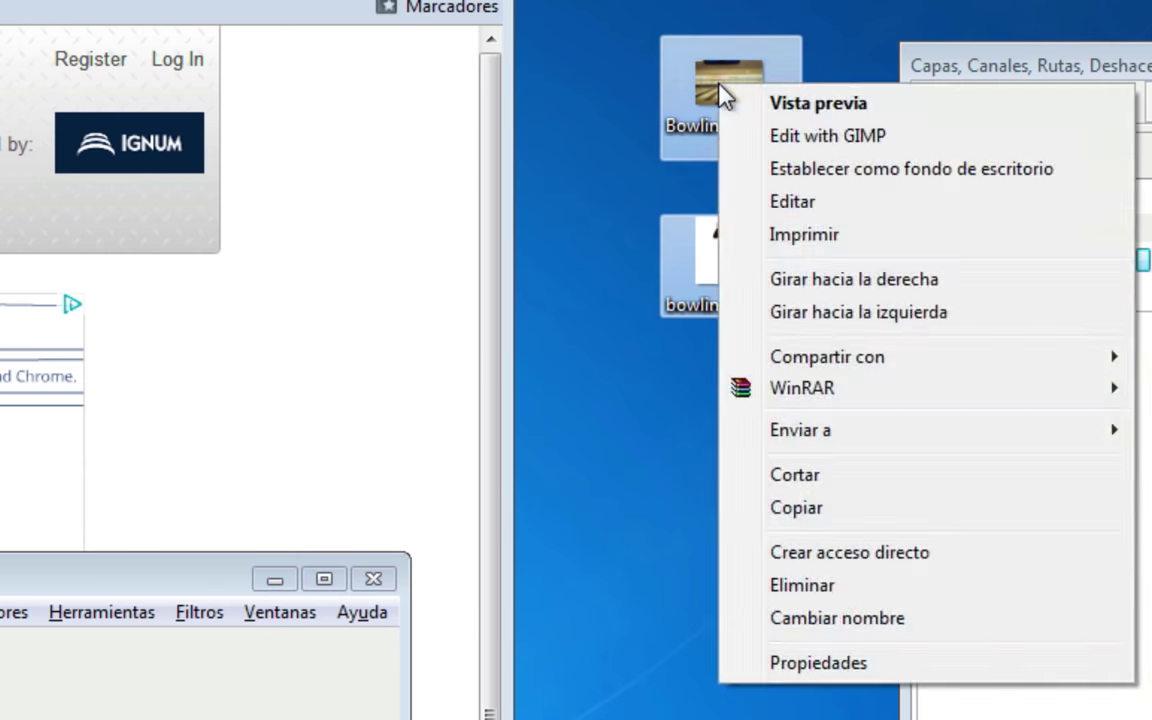
left_click(732, 96)
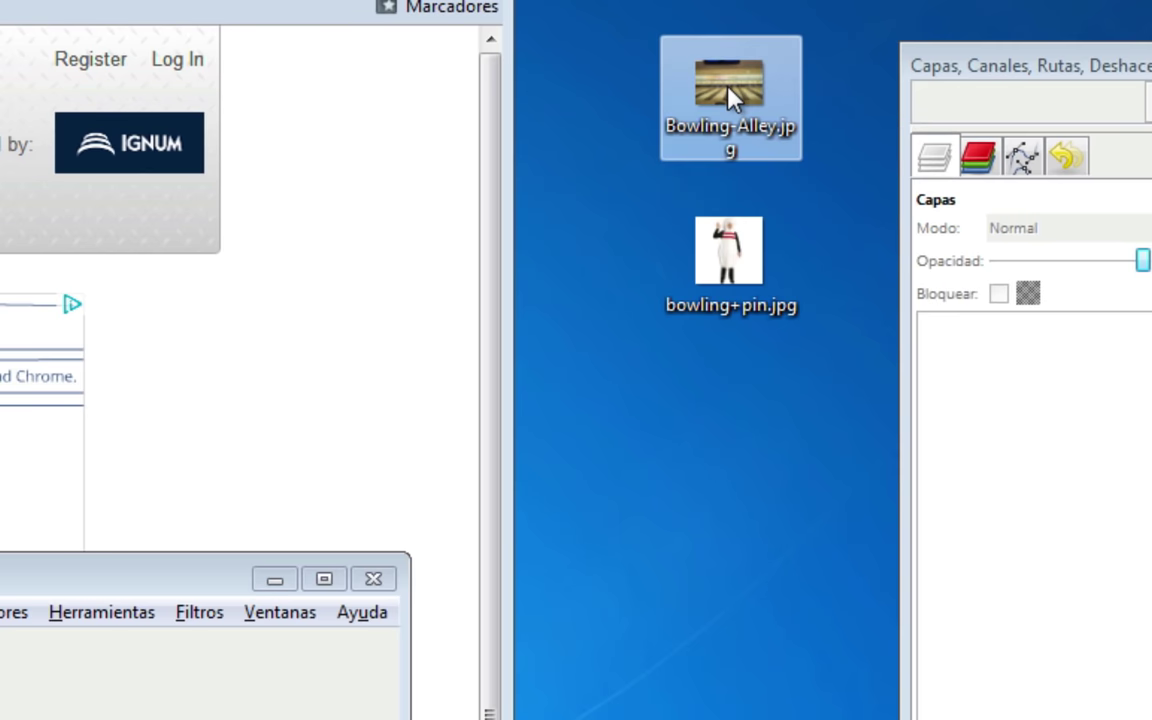
right_click(729, 92)
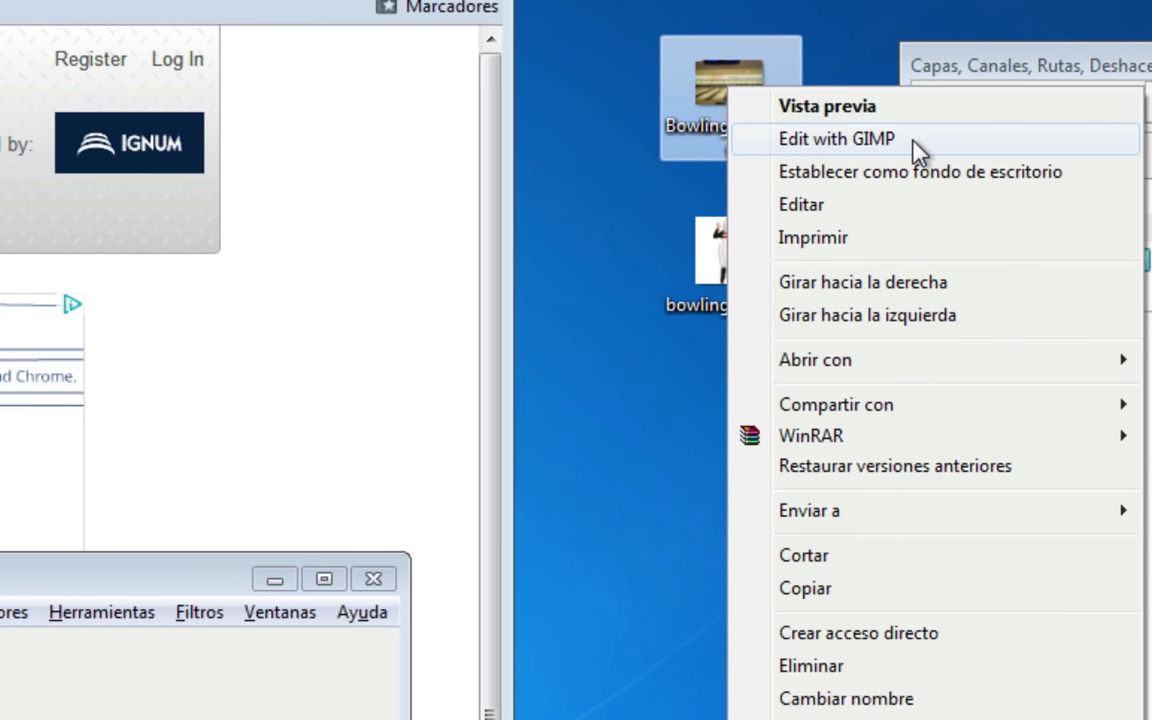
left_click(918, 150)
Open bowling+pin.jpg in GIMP the same way and move its window aside.
left_click(916, 130)
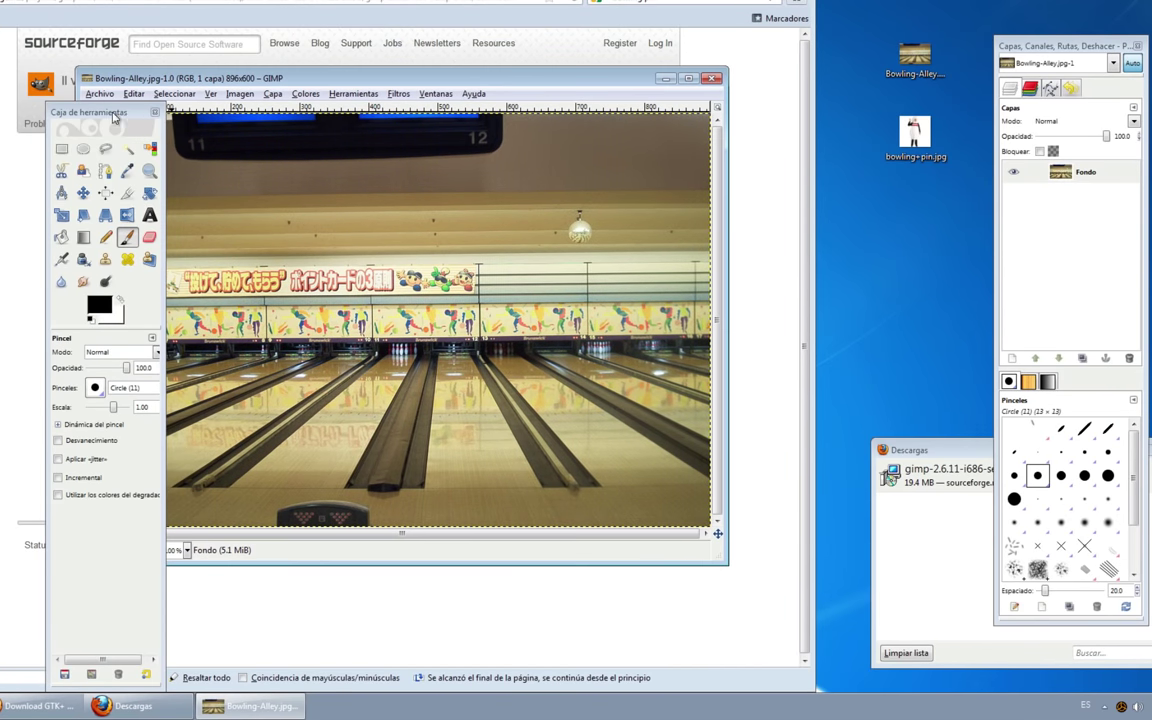
left_click(154, 111)
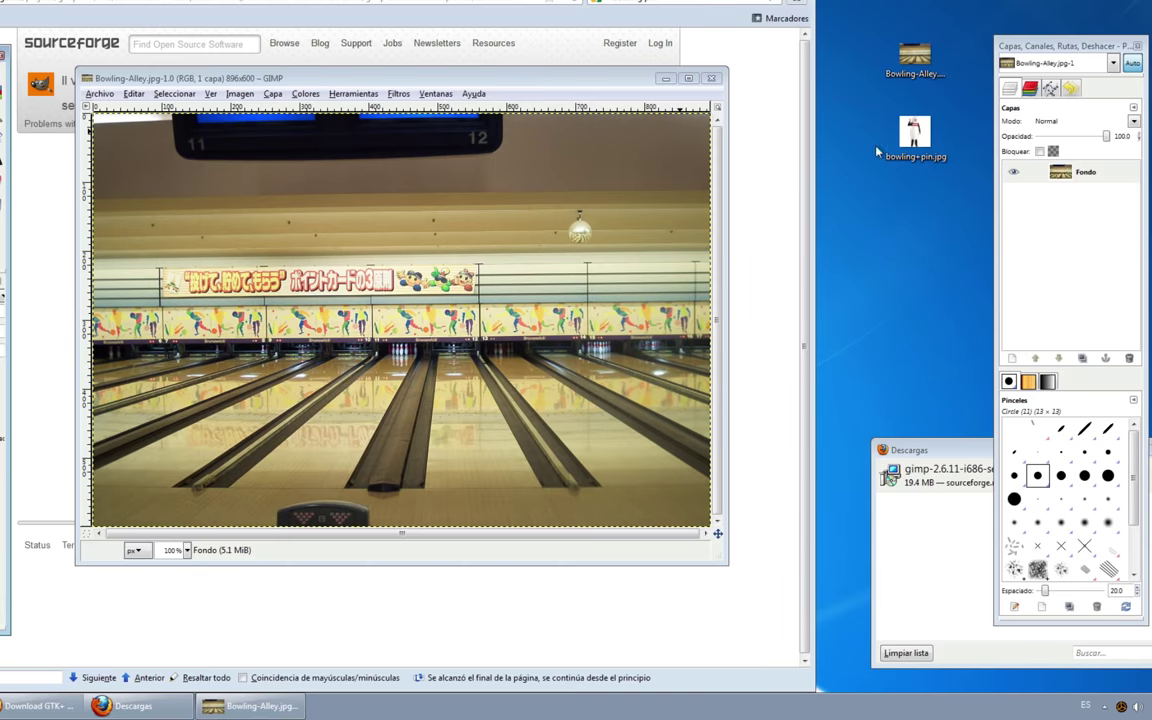
right_click(915, 131)
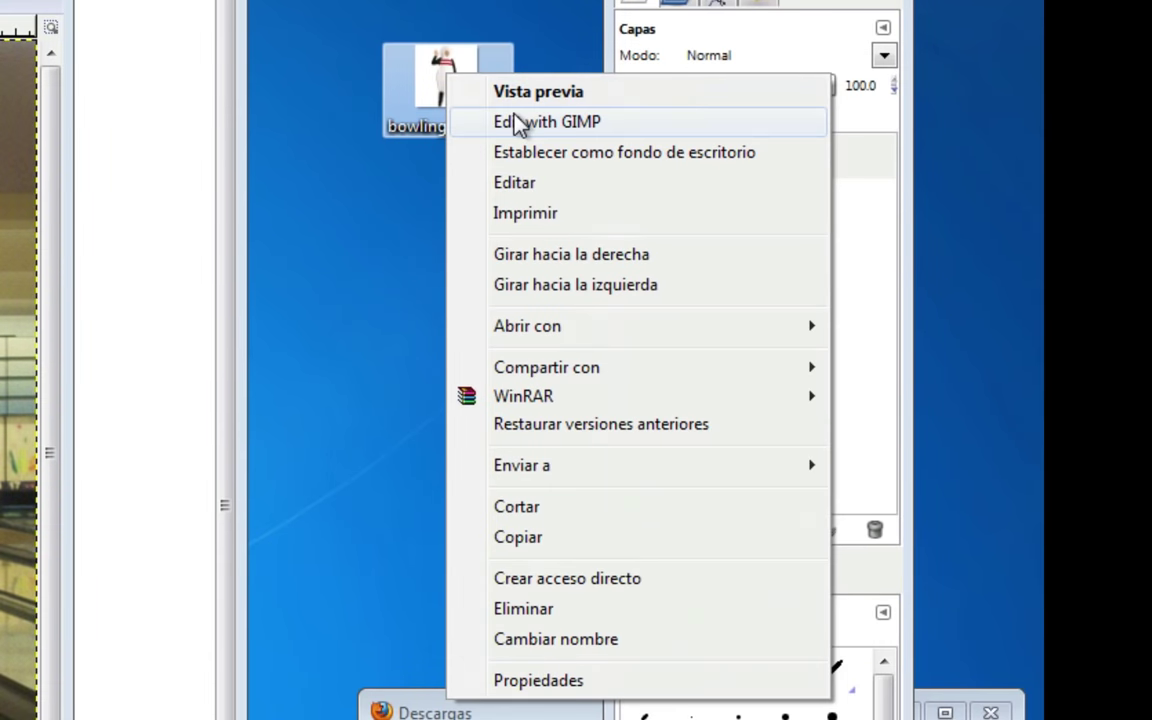
left_click(519, 121)
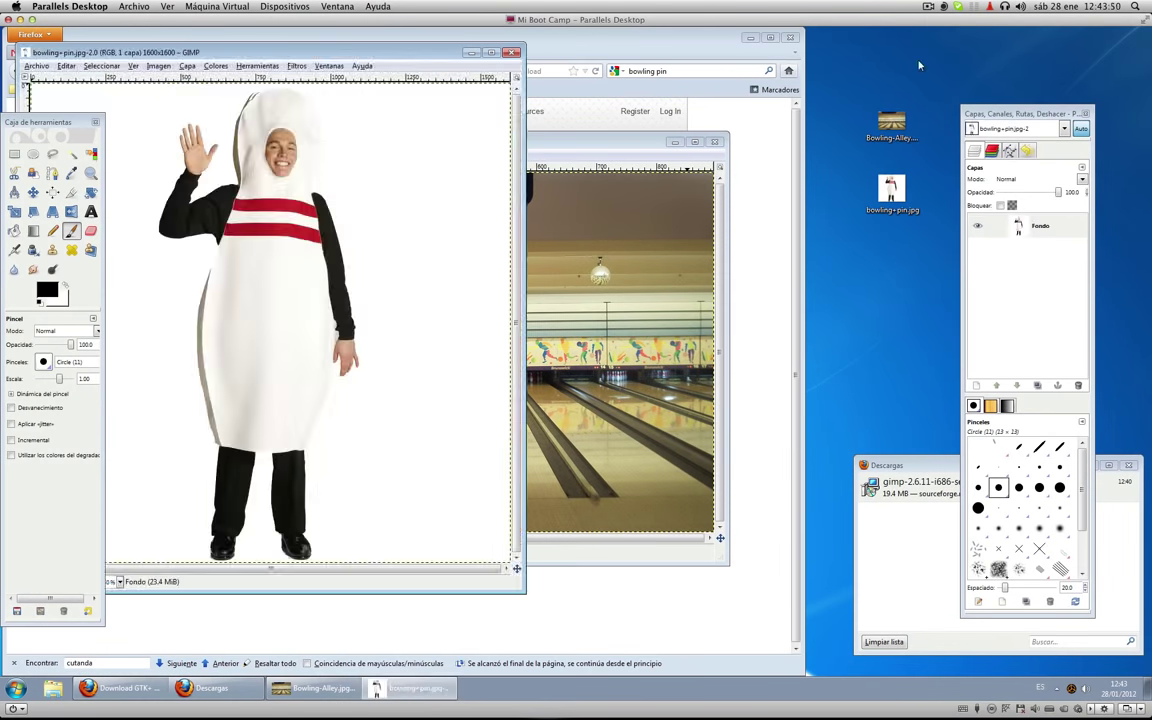
left_click_drag(440, 50, 661, 94)
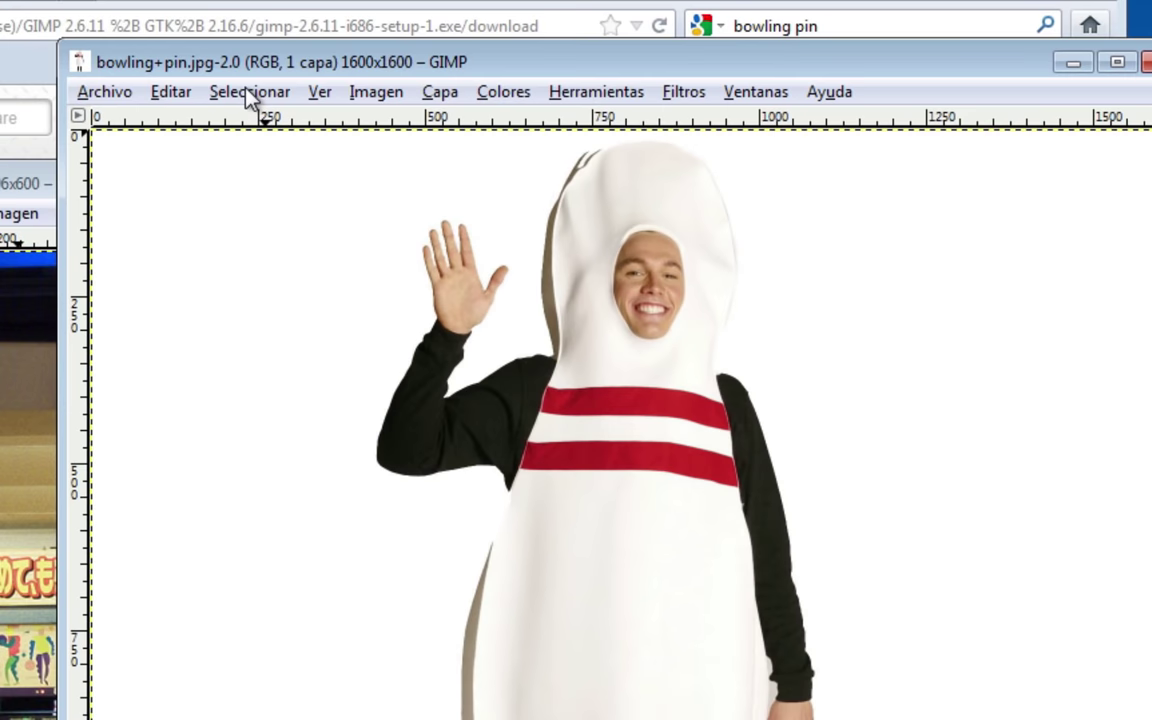
Select all of bowling+pin.jpg, copy it, and maximize the Bowling-Alley.jpg window.
left_click(250, 92)
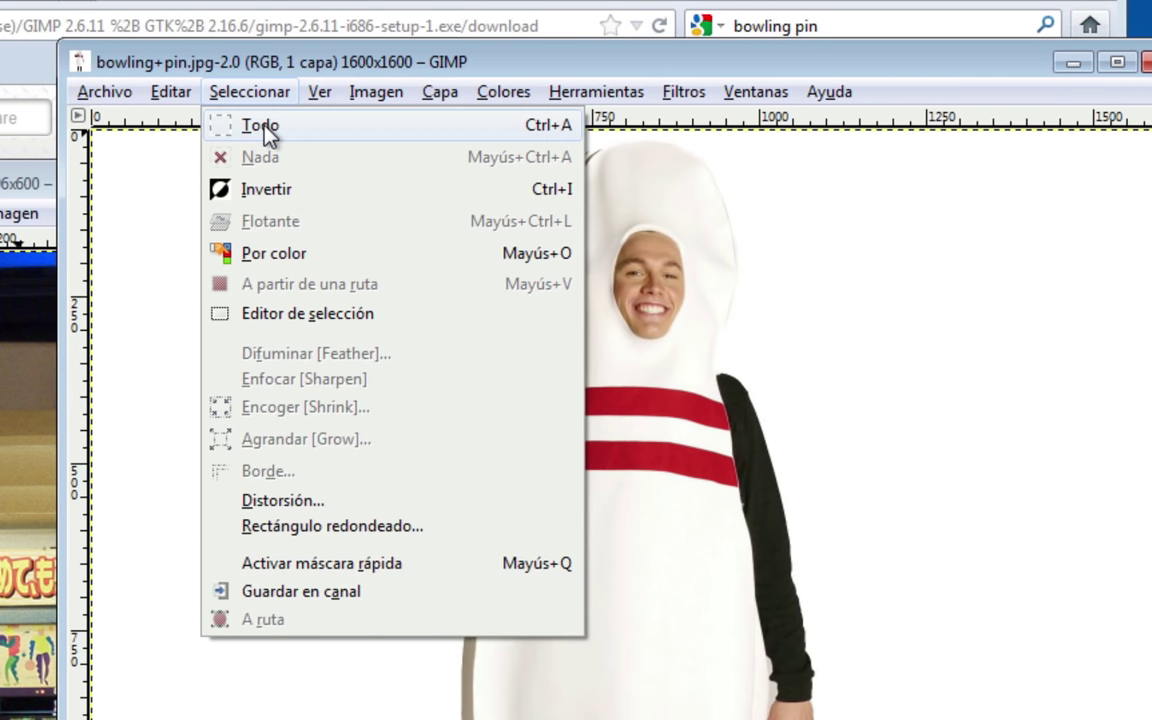
left_click(266, 128)
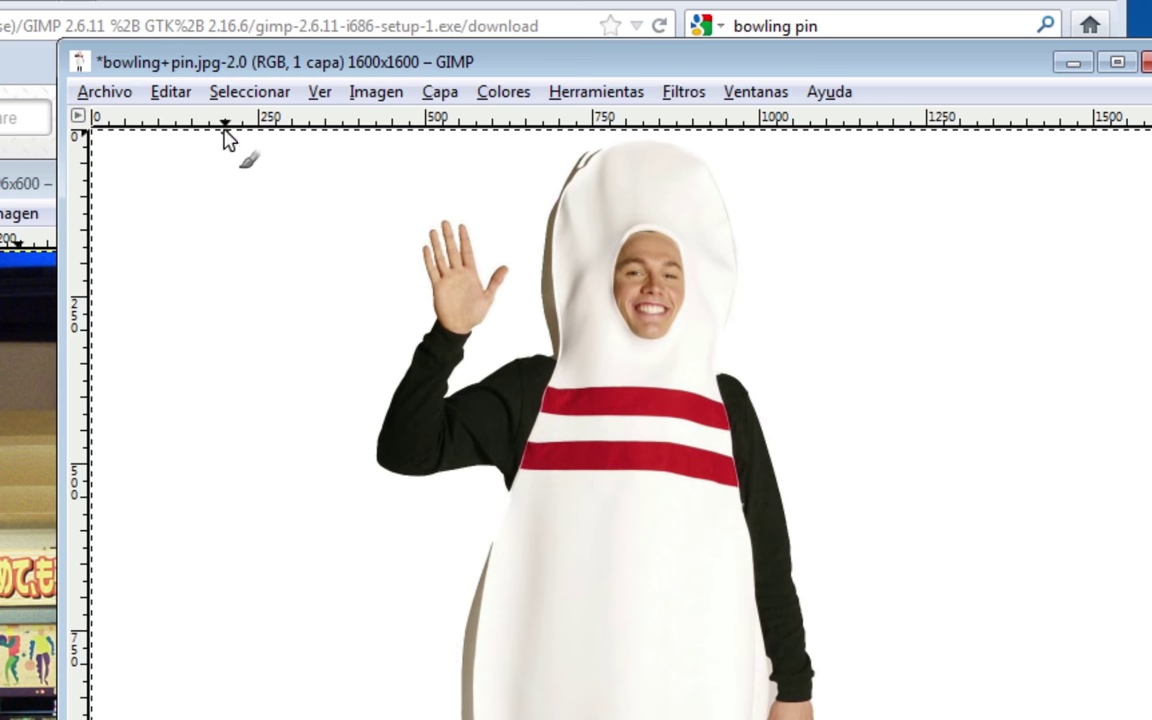
left_click(175, 93)
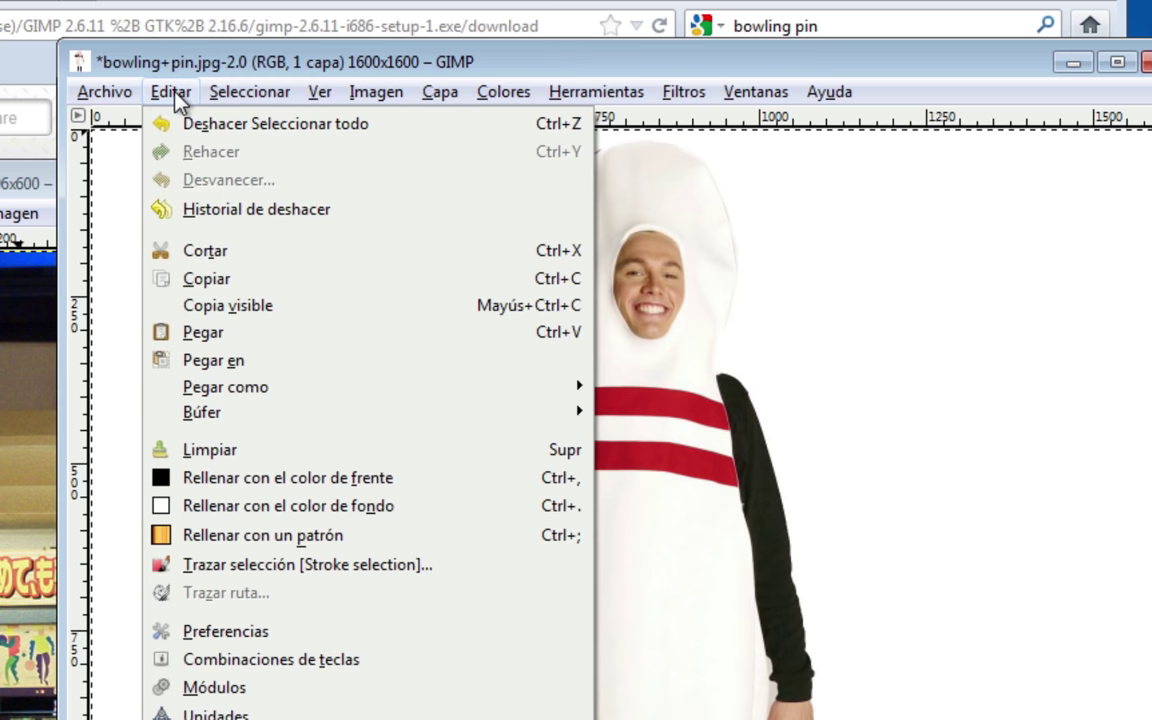
left_click(238, 284)
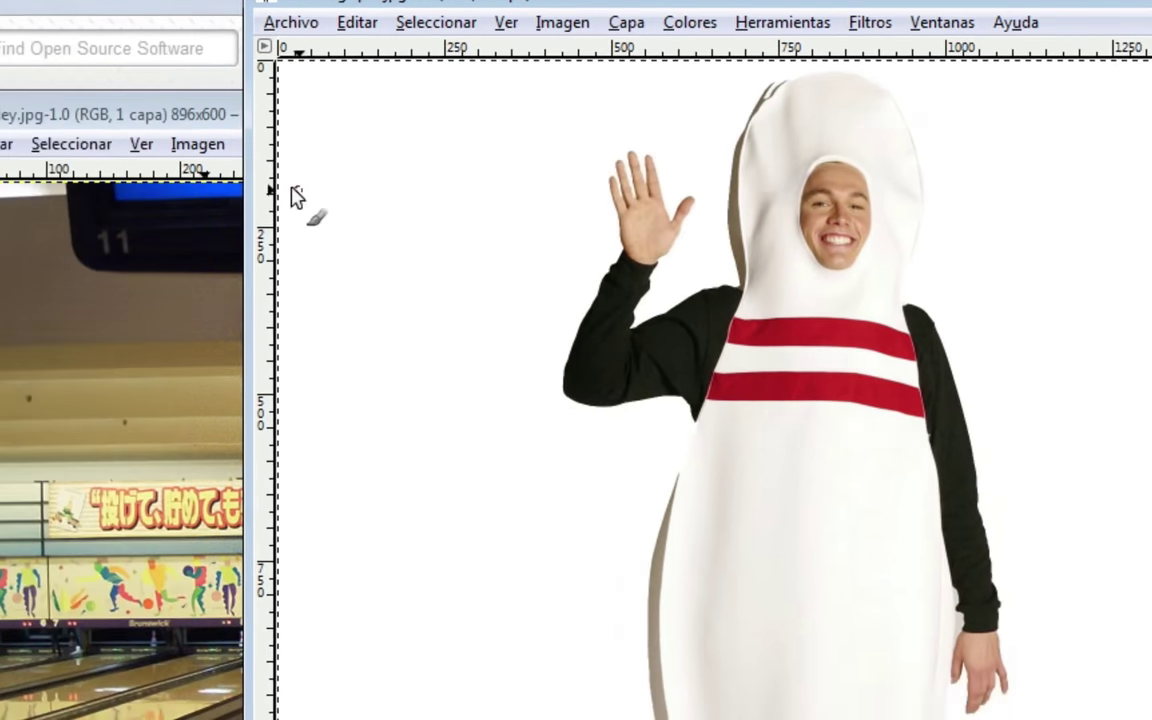
double_click(221, 57)
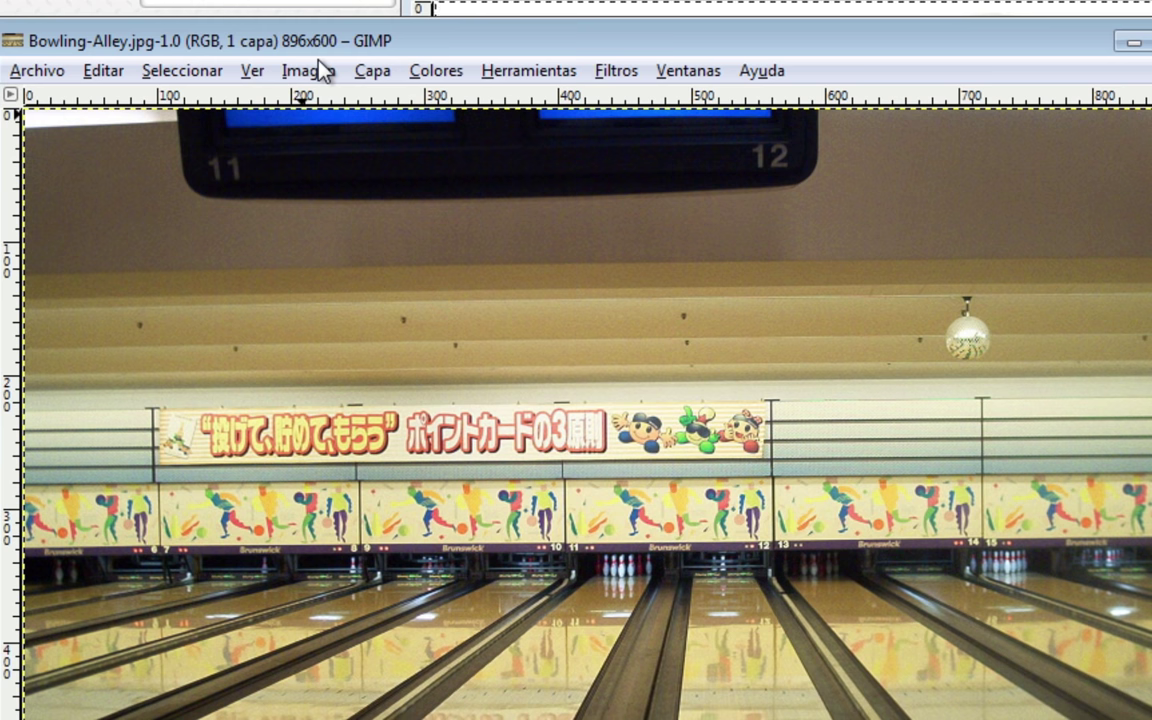
Paste the costume photo as a new layer via Pegar como > Capa nueva and enlarge the window.
left_click(104, 72)
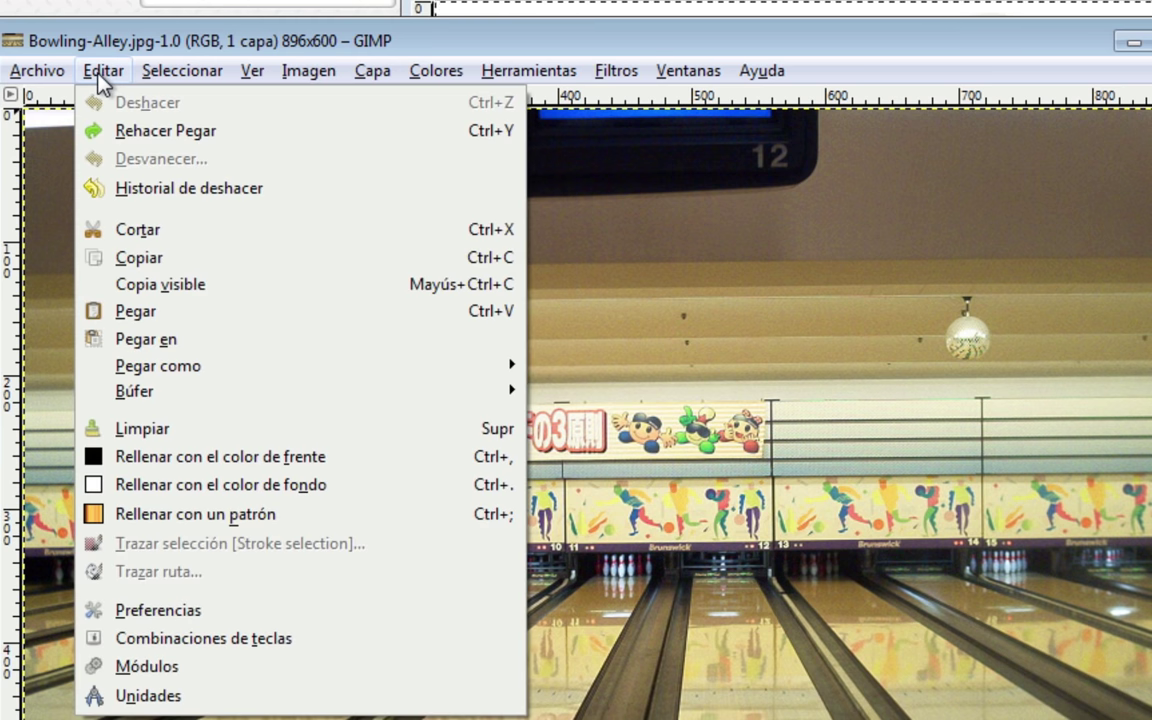
mouse_move(158, 366)
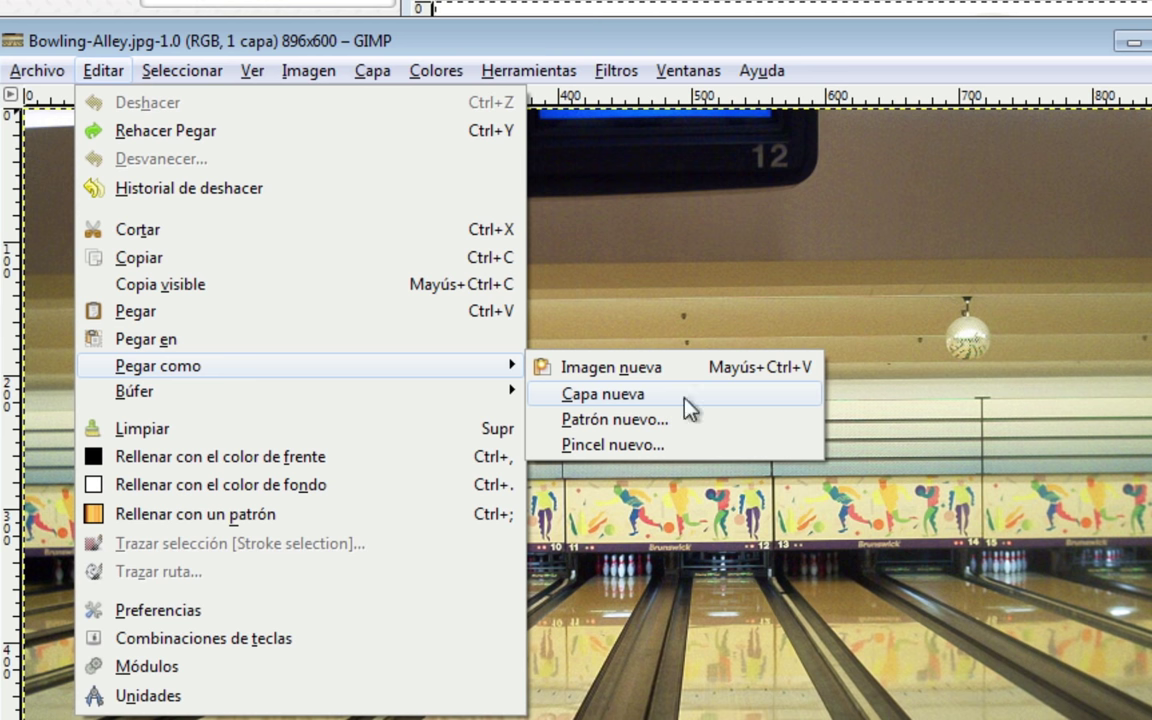
left_click(632, 394)
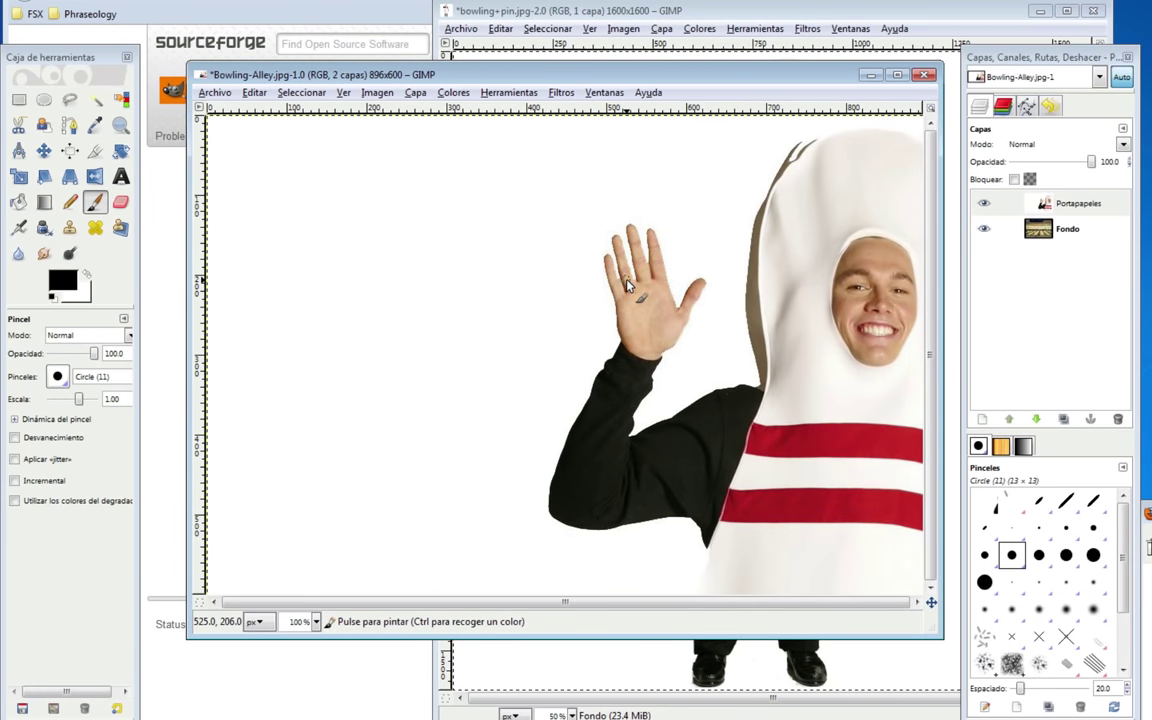
left_click_drag(942, 636, 960, 716)
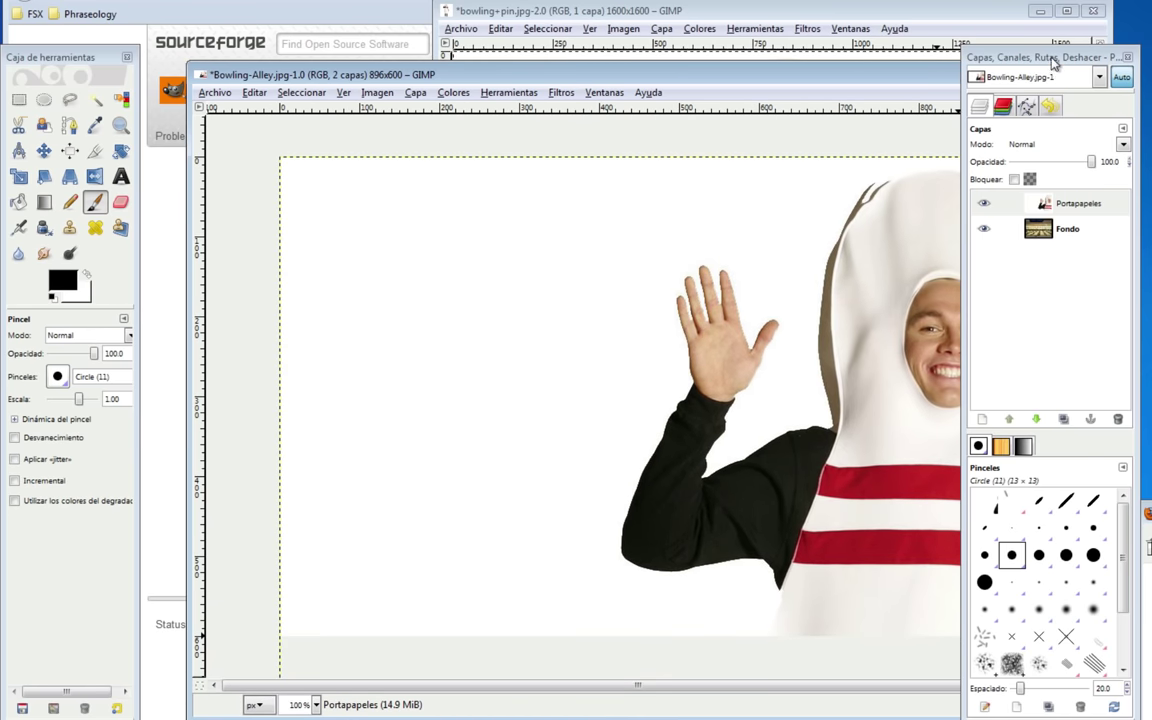
left_click(856, 78)
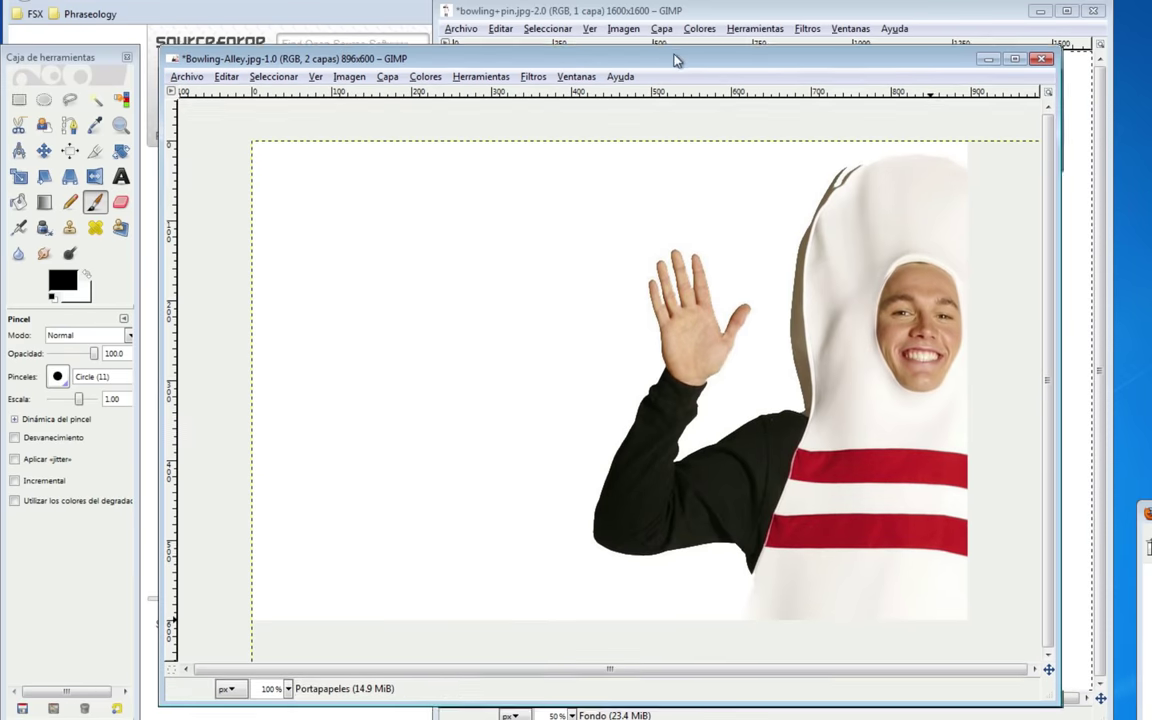
left_click_drag(638, 72, 610, 55)
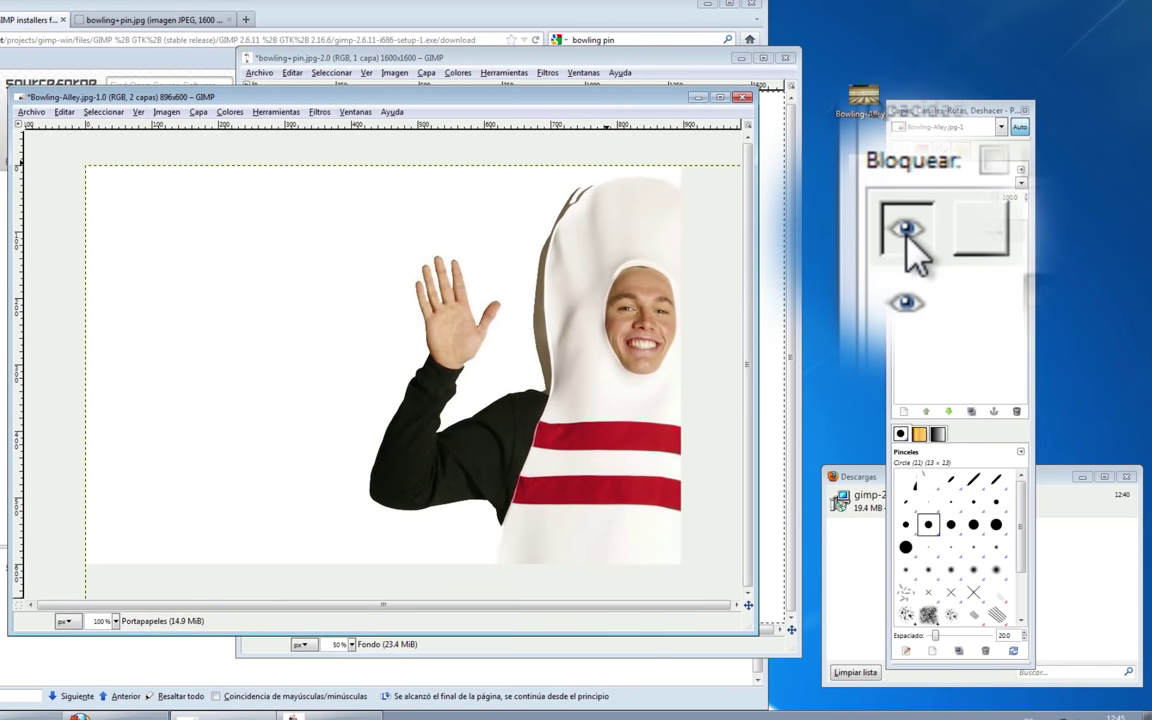
Toggle the Portapapeles layer's visibility off and on to compare the views.
left_click(905, 233)
left_click(906, 233)
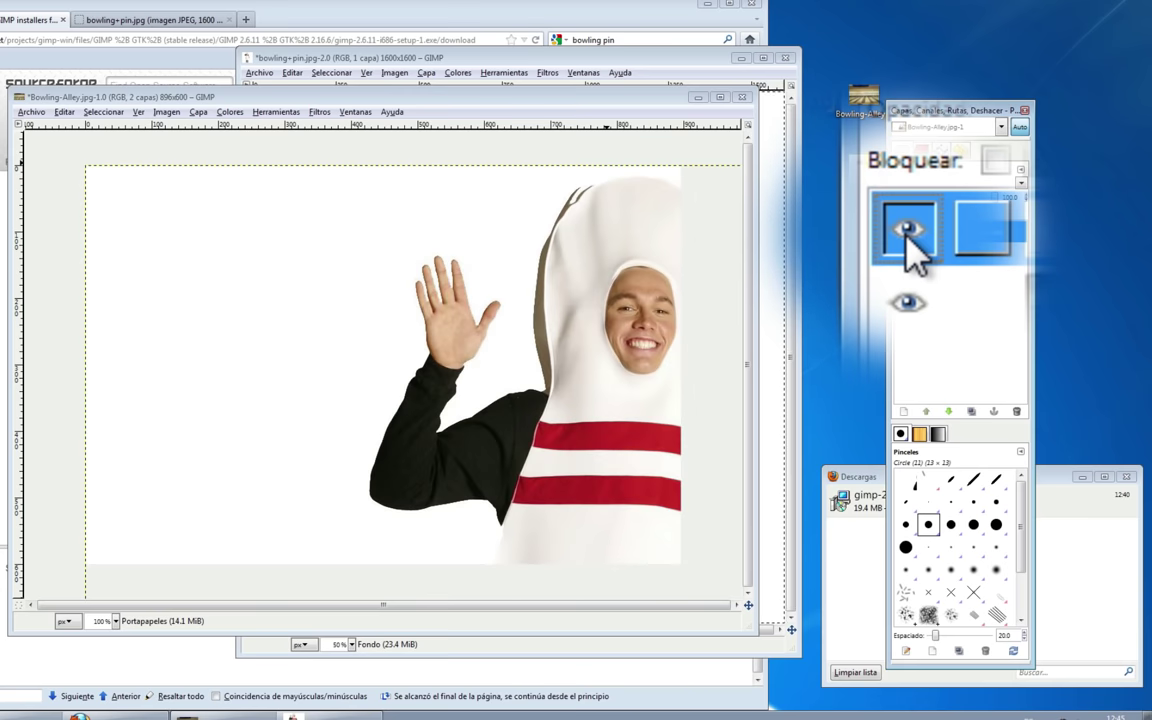
left_click(906, 233)
left_click(906, 233)
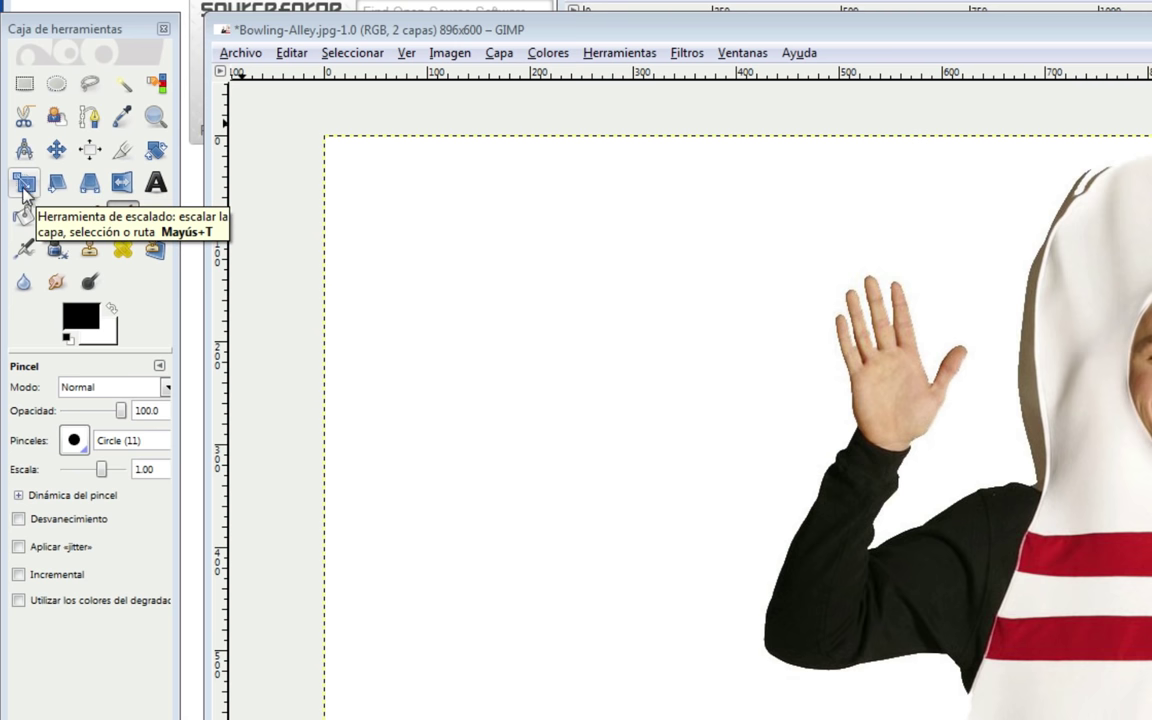
Try freely scaling the pasted layer, then cancel the distorted result.
left_click(24, 185)
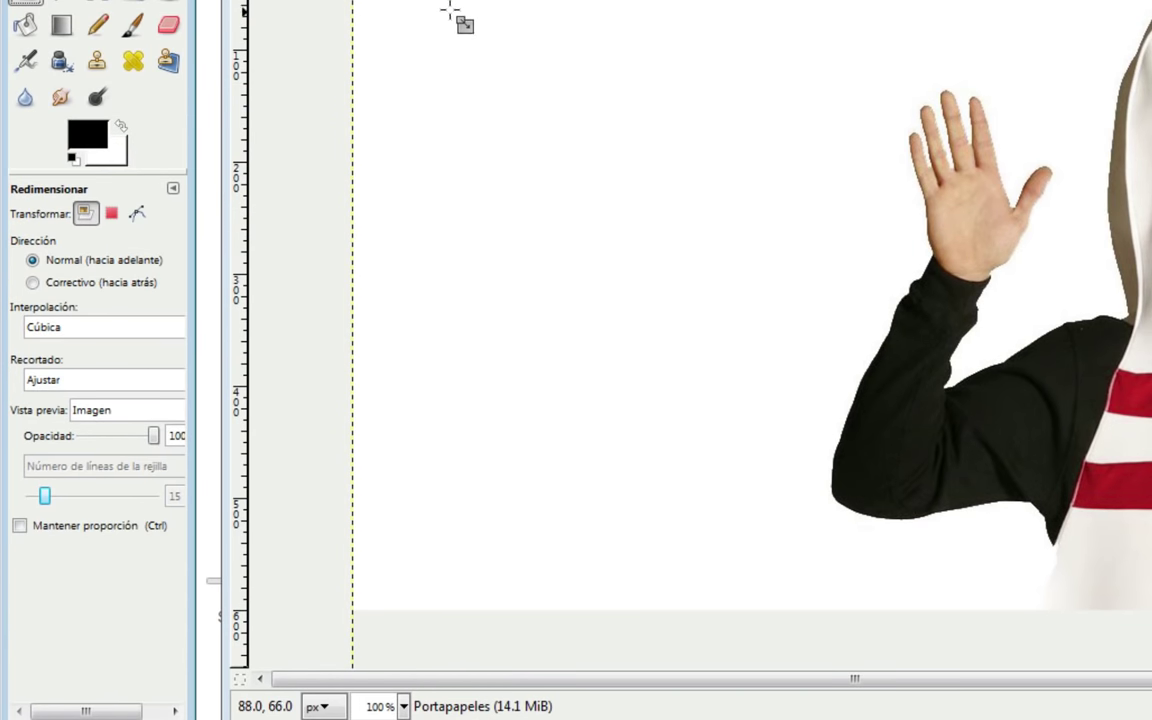
left_click(556, 118)
mouse_move(556, 118)
left_mouse_down()
mouse_move(548, 262)
mouse_move(674, 284)
left_mouse_up()
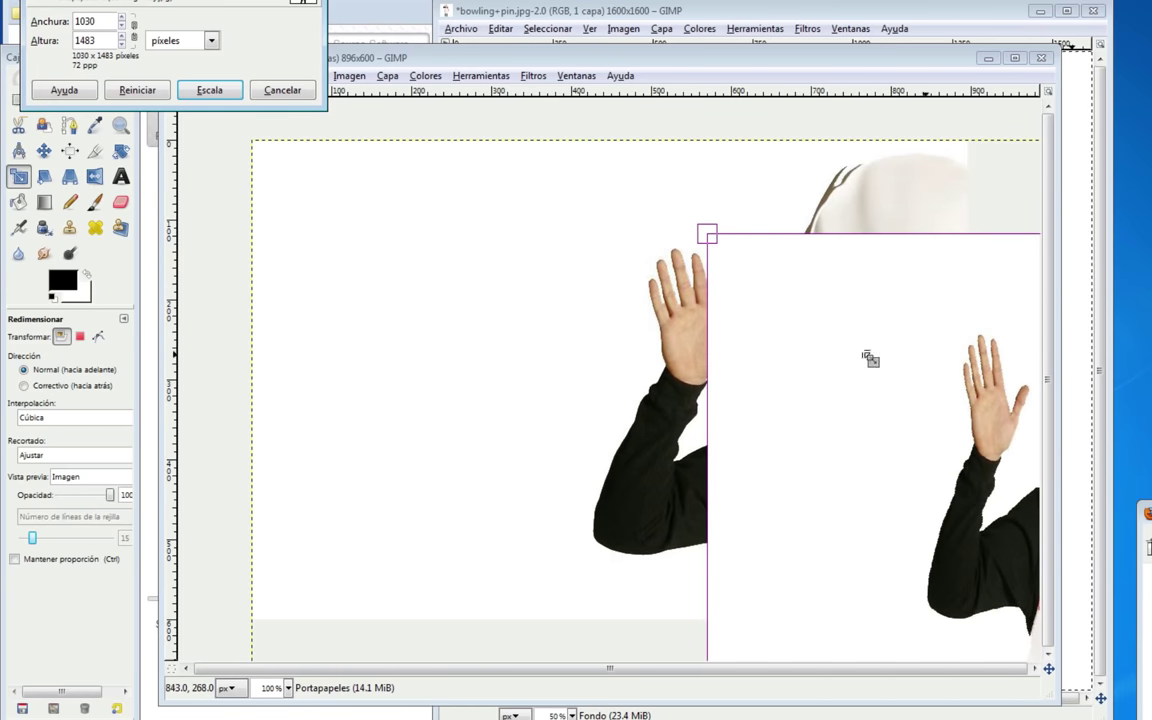
mouse_move(731, 291)
left_mouse_down()
mouse_move(127, 277)
mouse_move(582, 287)
mouse_move(535, 278)
mouse_move(538, 297)
left_mouse_up()
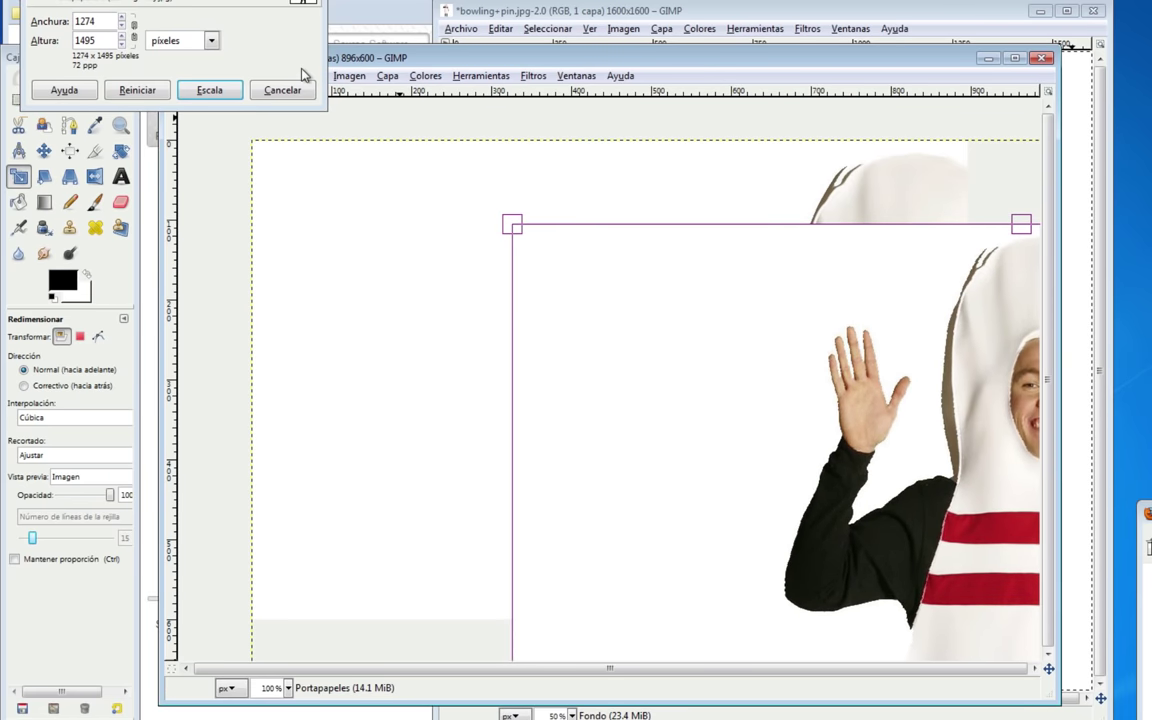
left_click(282, 91)
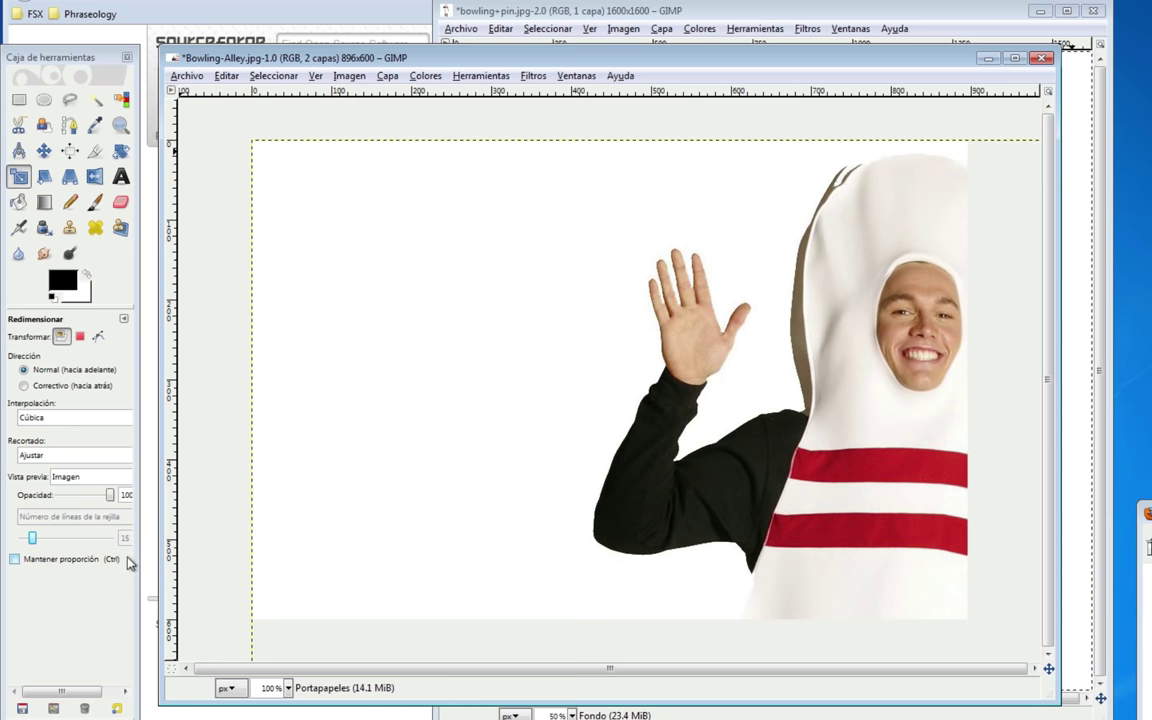
Scale the pasted layer proportionally with Mantener proporción to 1018×1018 pixels.
left_click(15, 560)
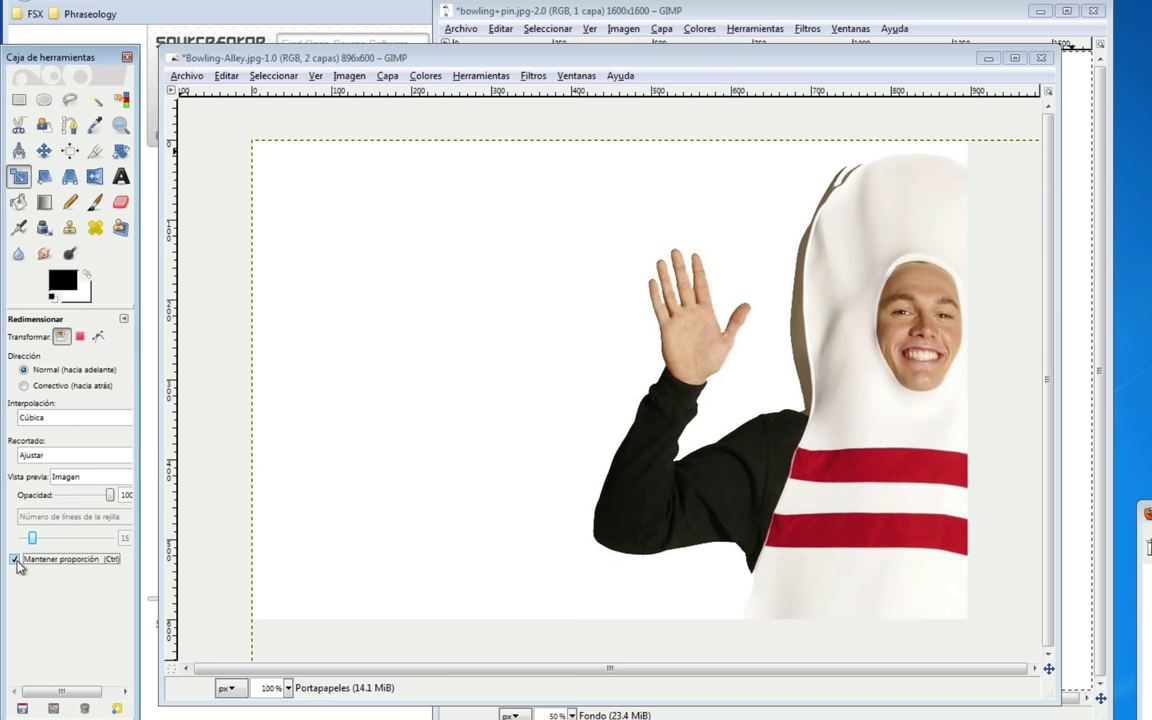
left_click(278, 165)
left_click_drag(278, 165, 993, 627)
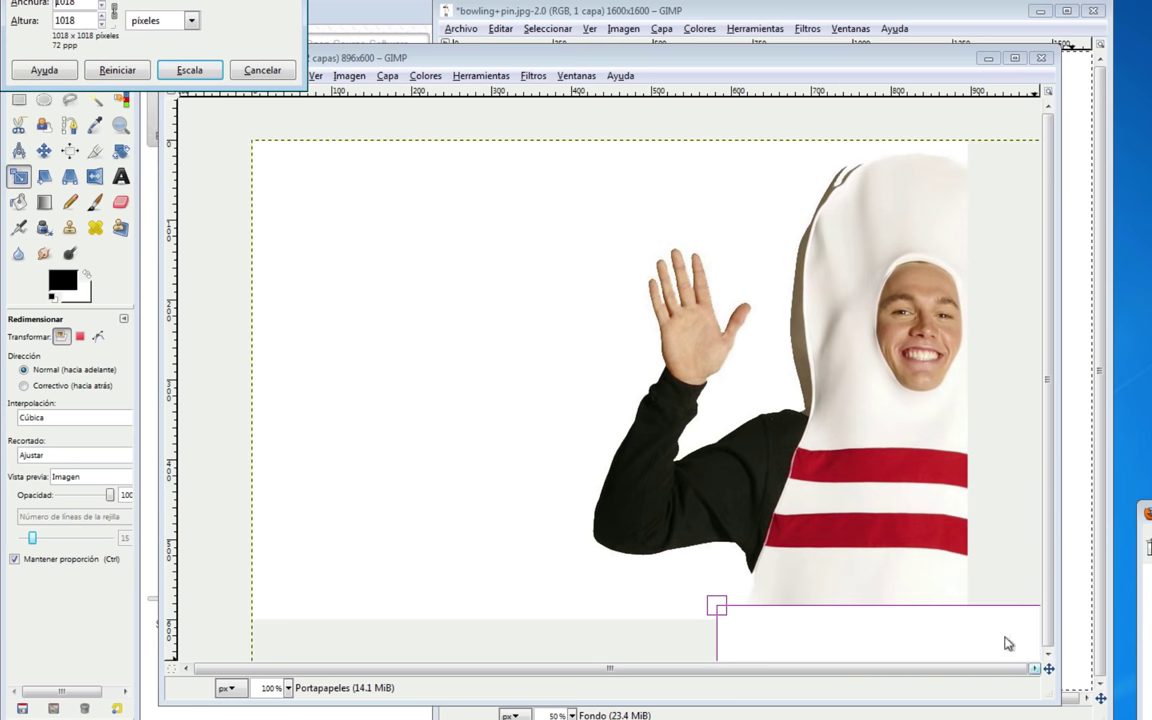
left_click(187, 71)
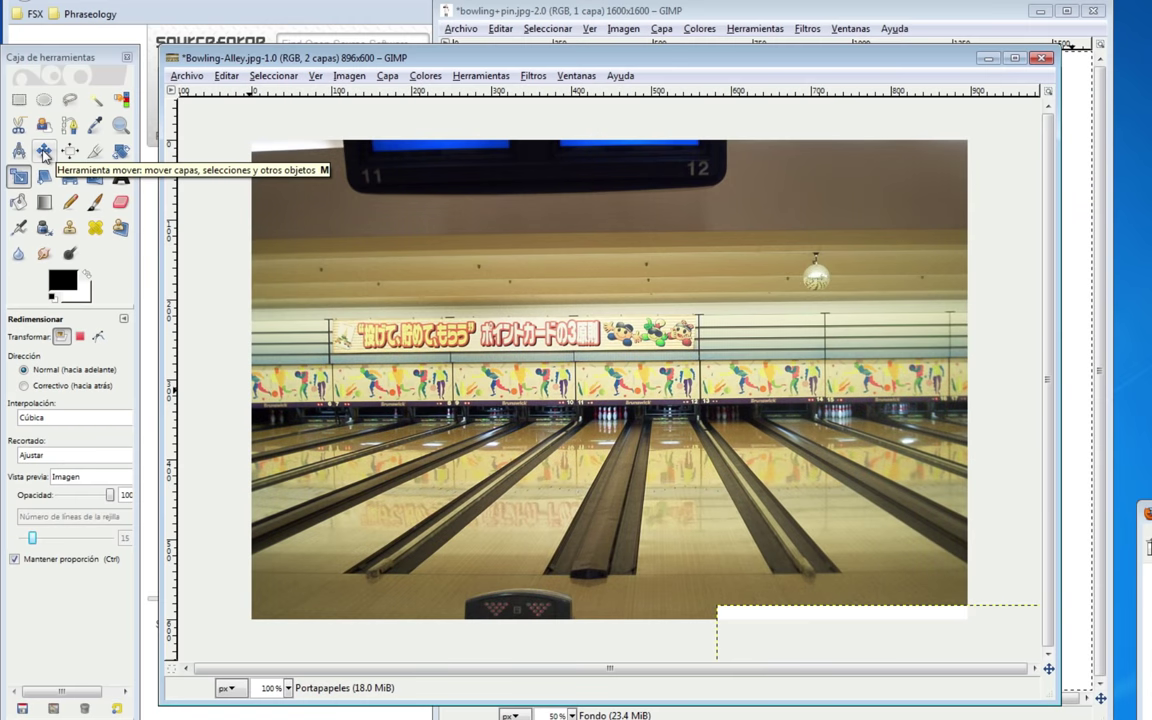
Move the pasted figure up-left onto the canvas and scale it to 524 pixels square.
left_click(43, 152)
mouse_move(763, 622)
left_mouse_down()
mouse_move(613, 452)
mouse_move(313, 179)
left_mouse_up()
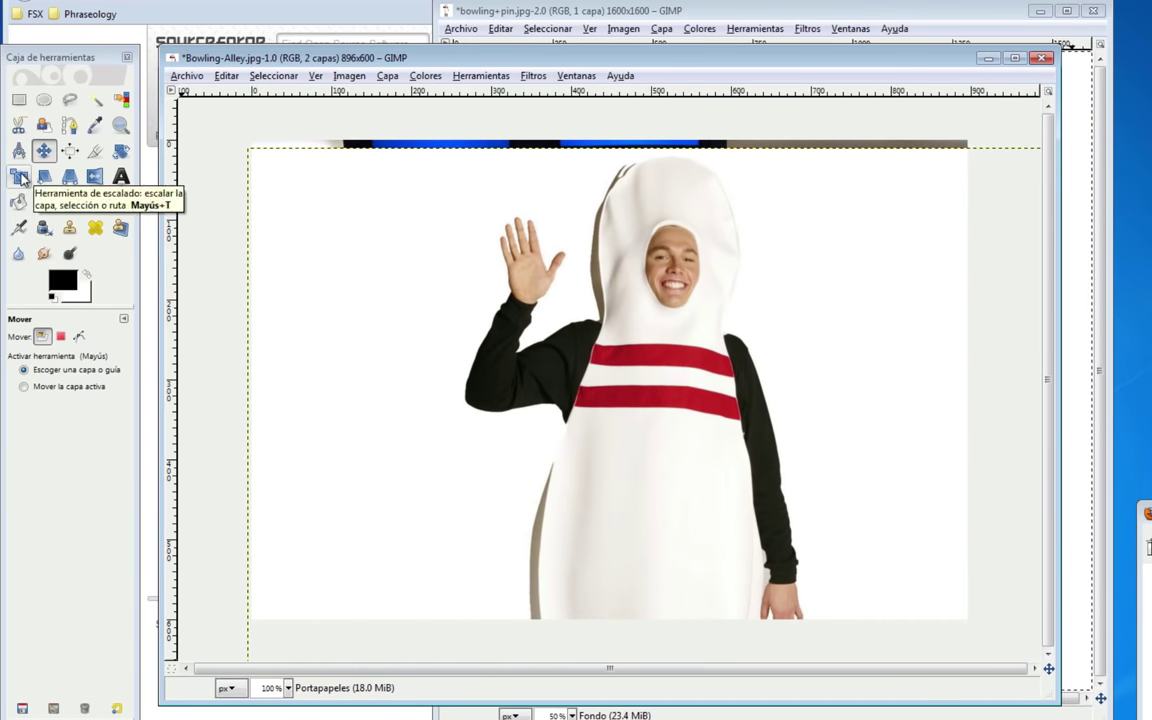
left_click(20, 178)
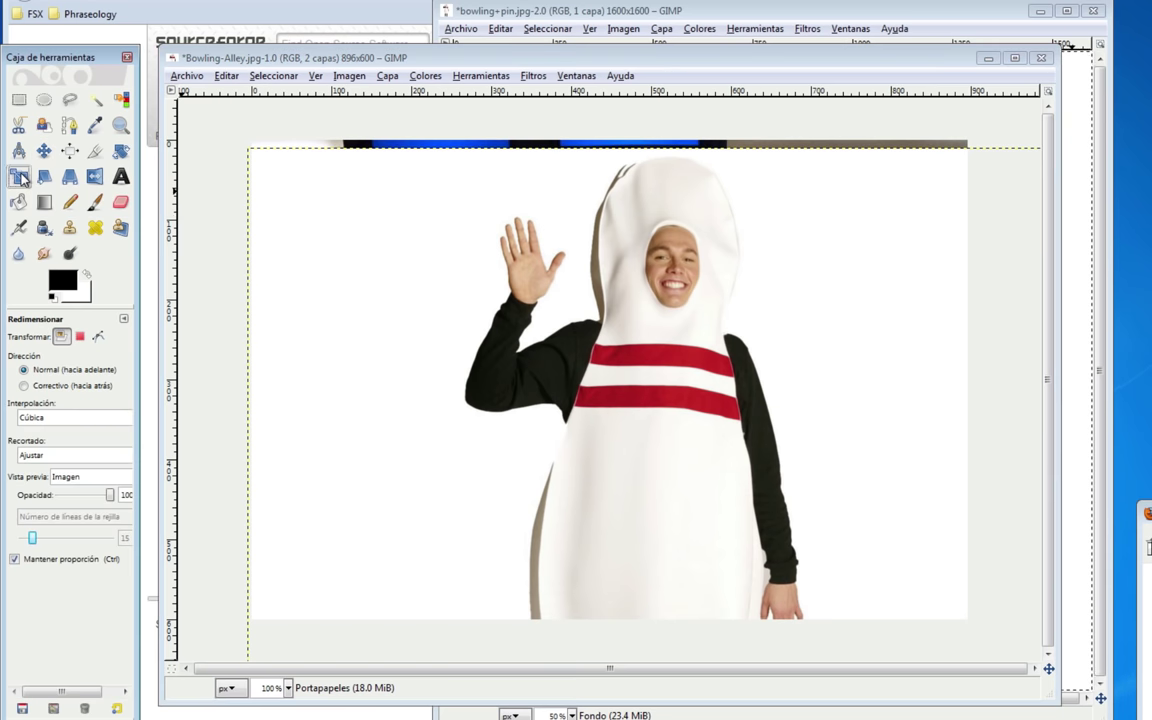
left_click(326, 200)
left_click_drag(427, 262, 890, 578)
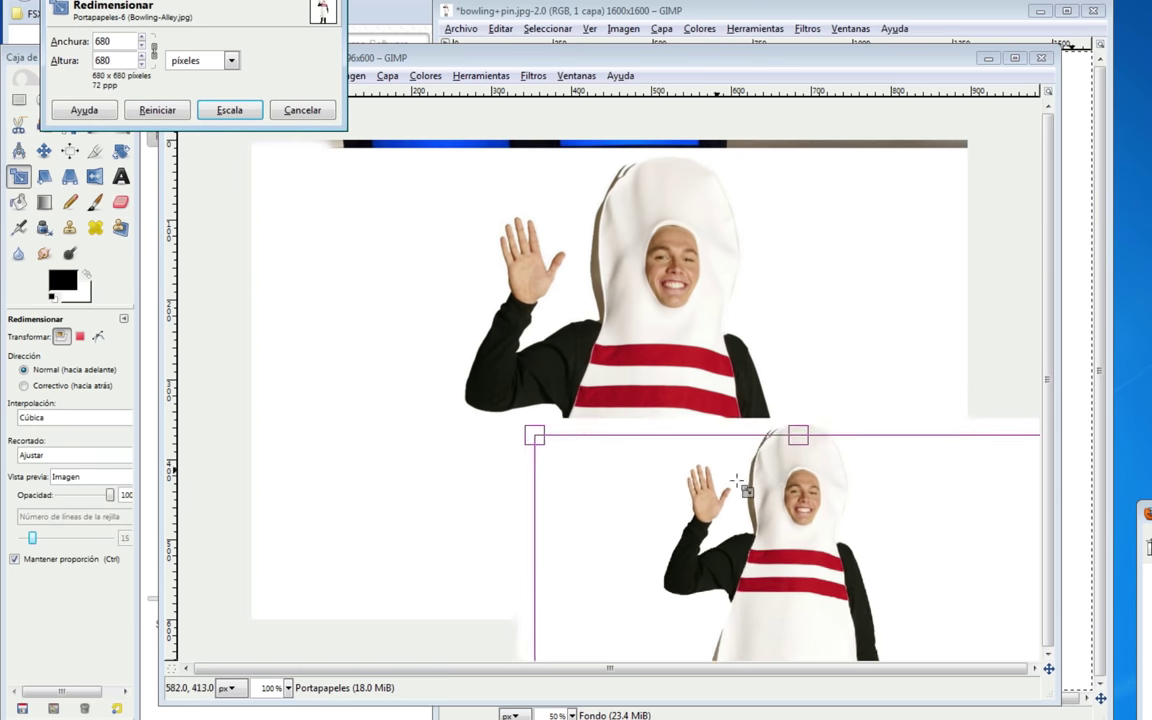
left_click(229, 111)
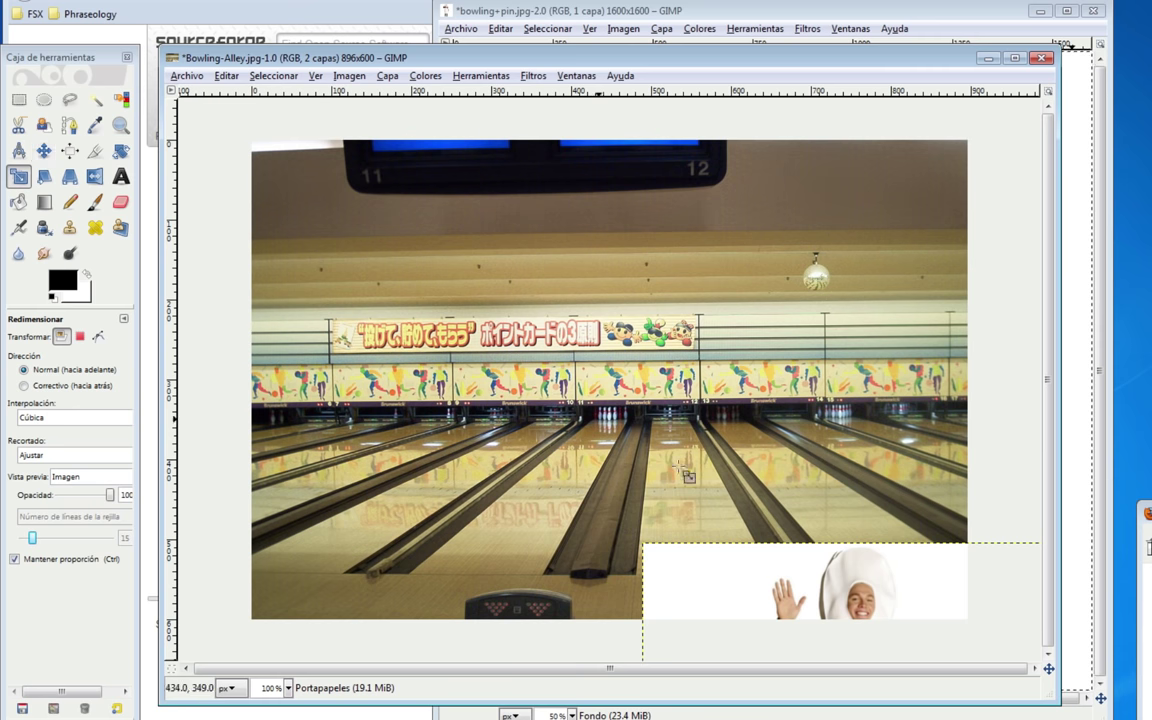
Reposition the figure, shrink it to 355×354 pixels, and move it onto the right-hand lanes.
key("m")
mouse_move(819, 576)
left_mouse_down()
mouse_move(727, 498)
mouse_move(621, 276)
left_mouse_up()
left_click(17, 178)
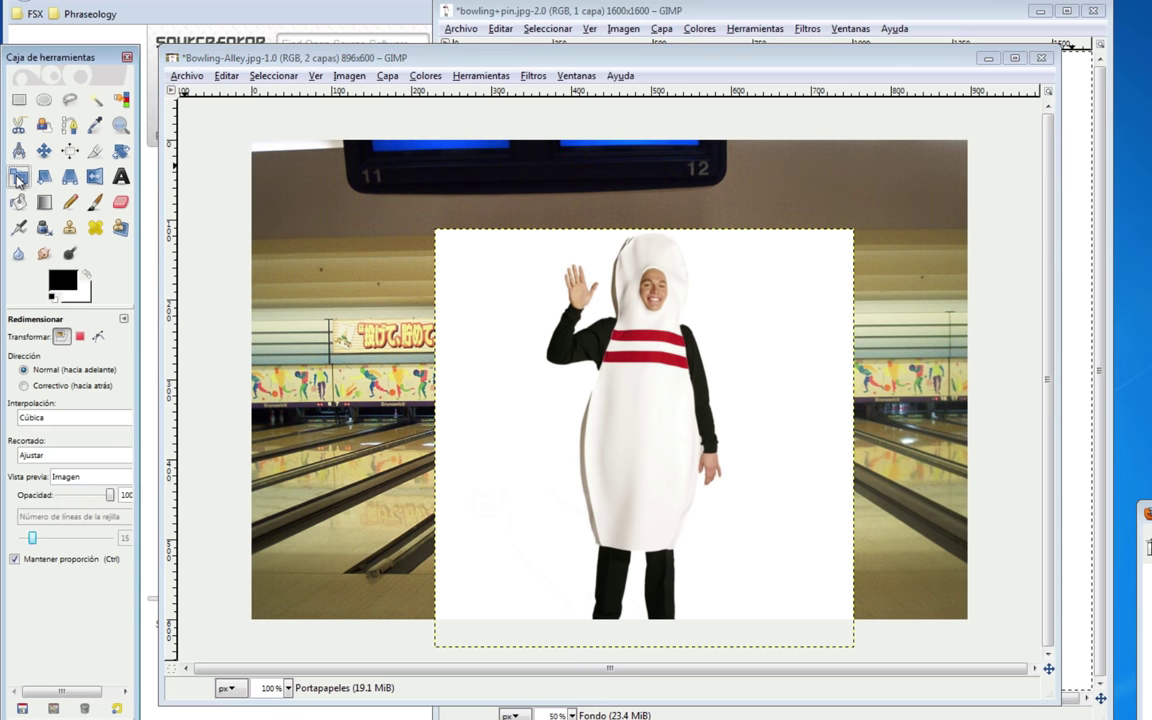
left_click(496, 265)
left_click_drag(496, 265, 684, 392)
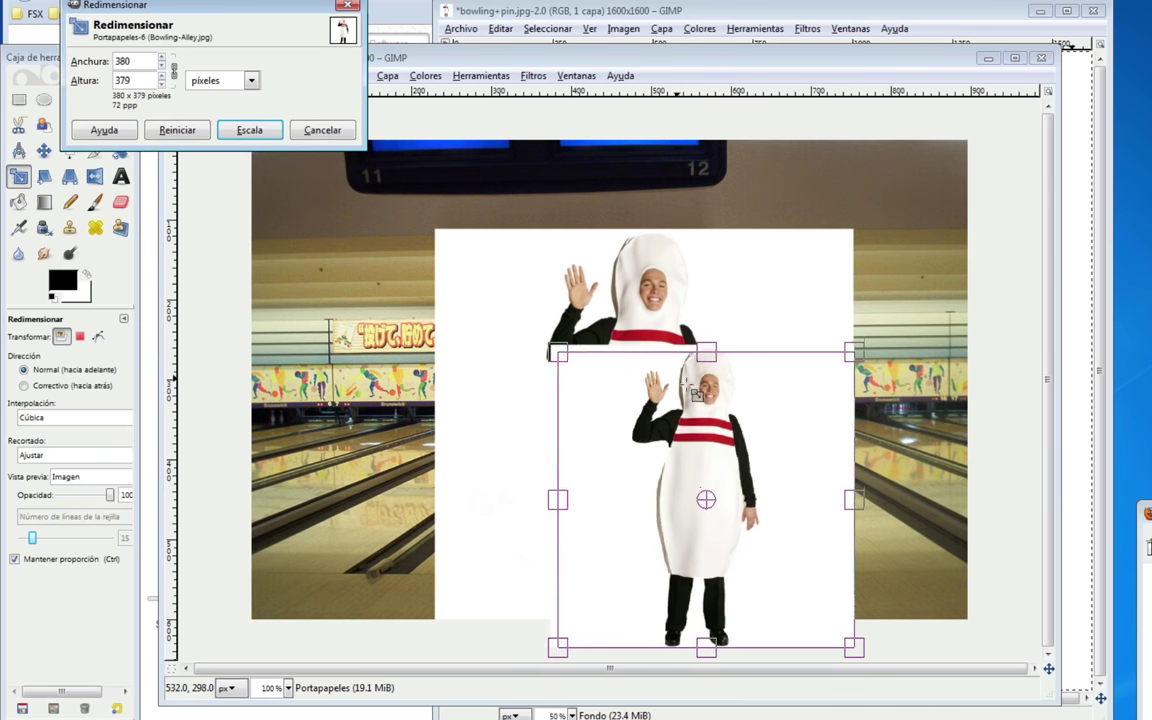
left_click(252, 131)
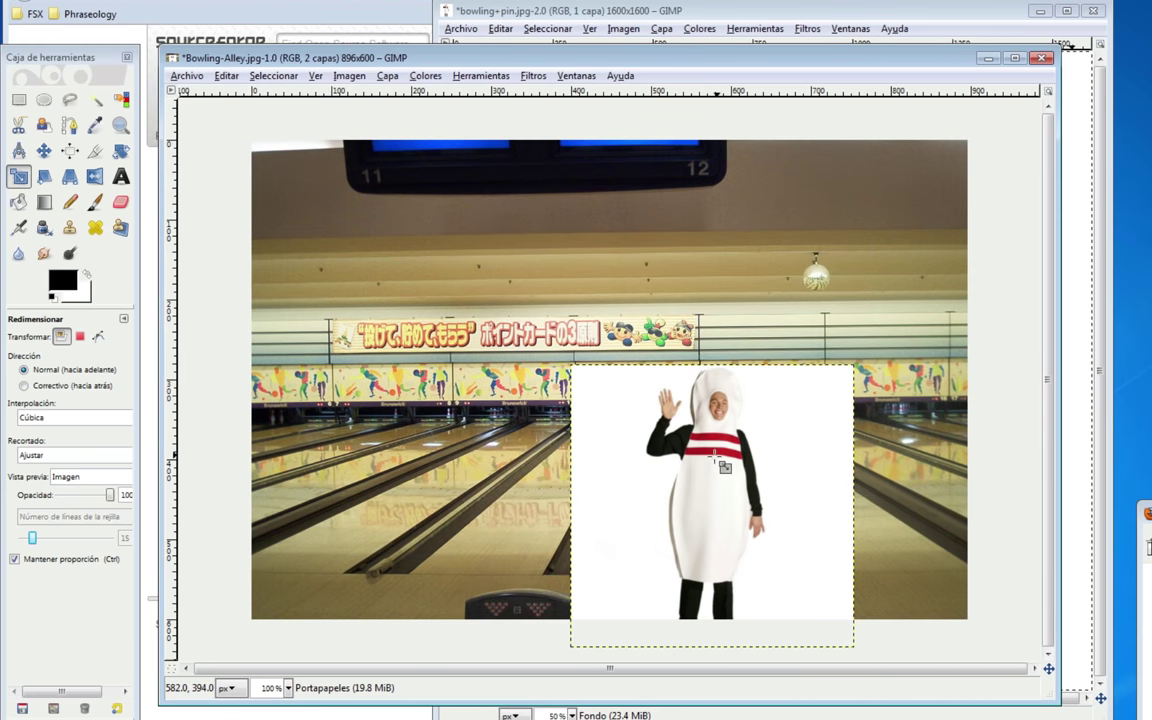
key("m")
mouse_move(742, 533)
left_mouse_down()
mouse_move(678, 457)
mouse_move(655, 490)
left_mouse_up()
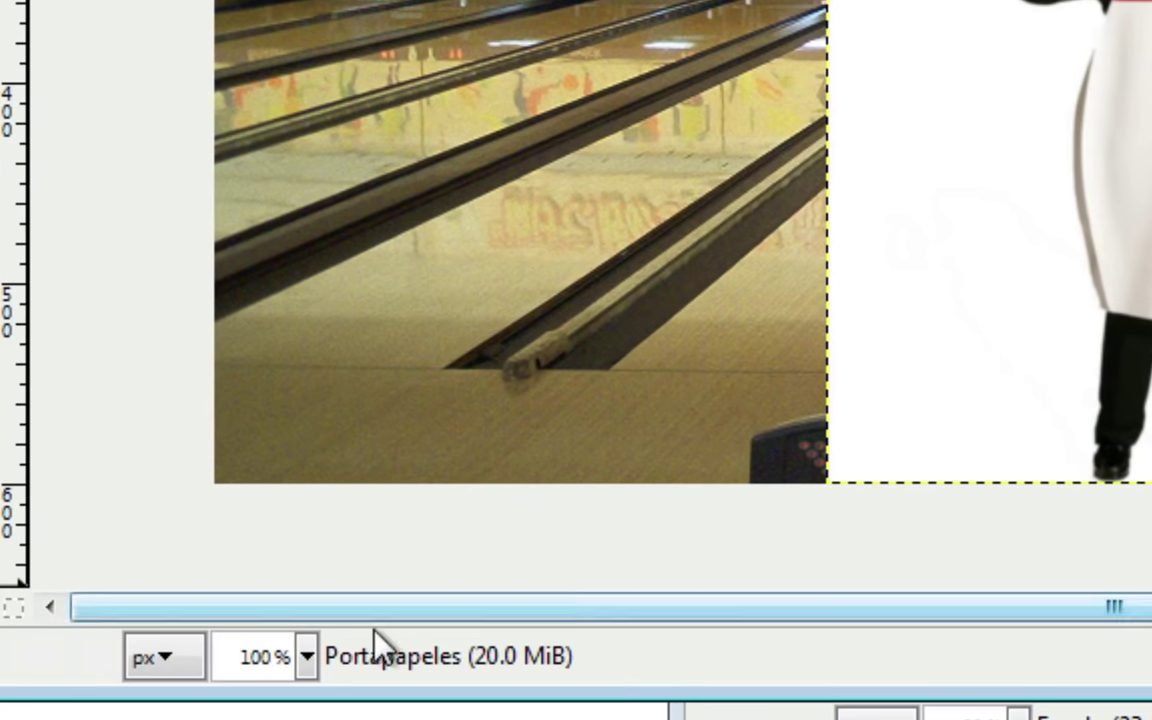
Zoom the canvas to 200% from the status-bar dropdown and recentre the figure.
left_click(308, 658)
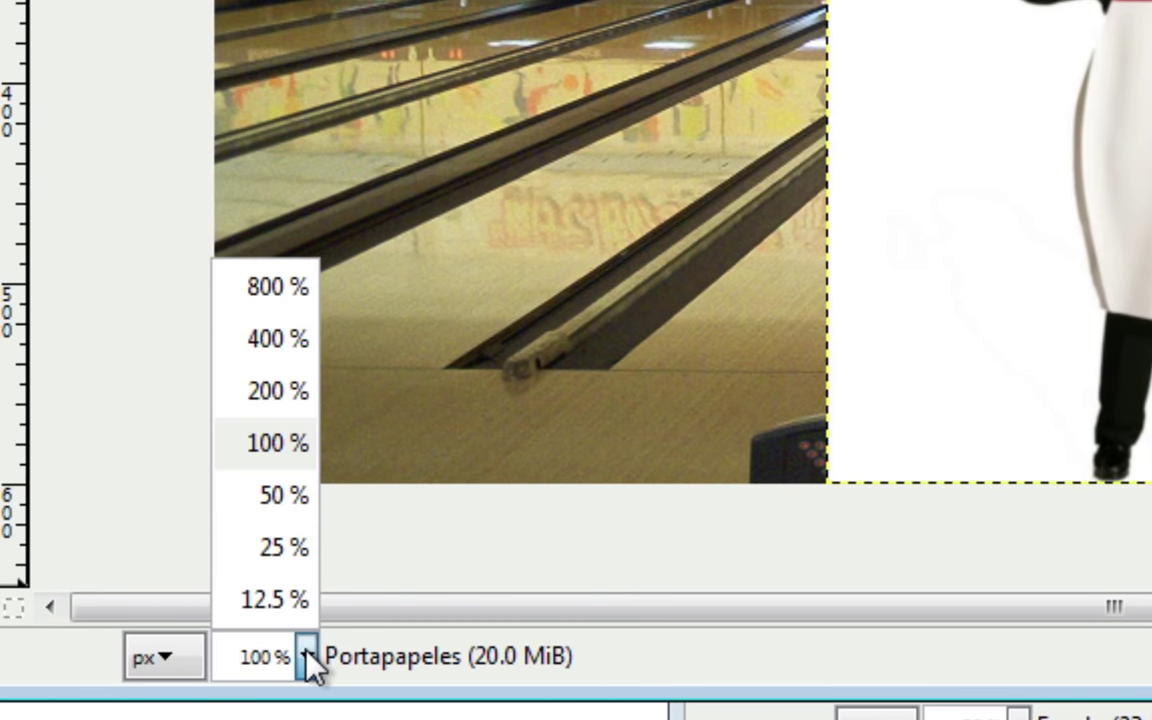
left_click(290, 393)
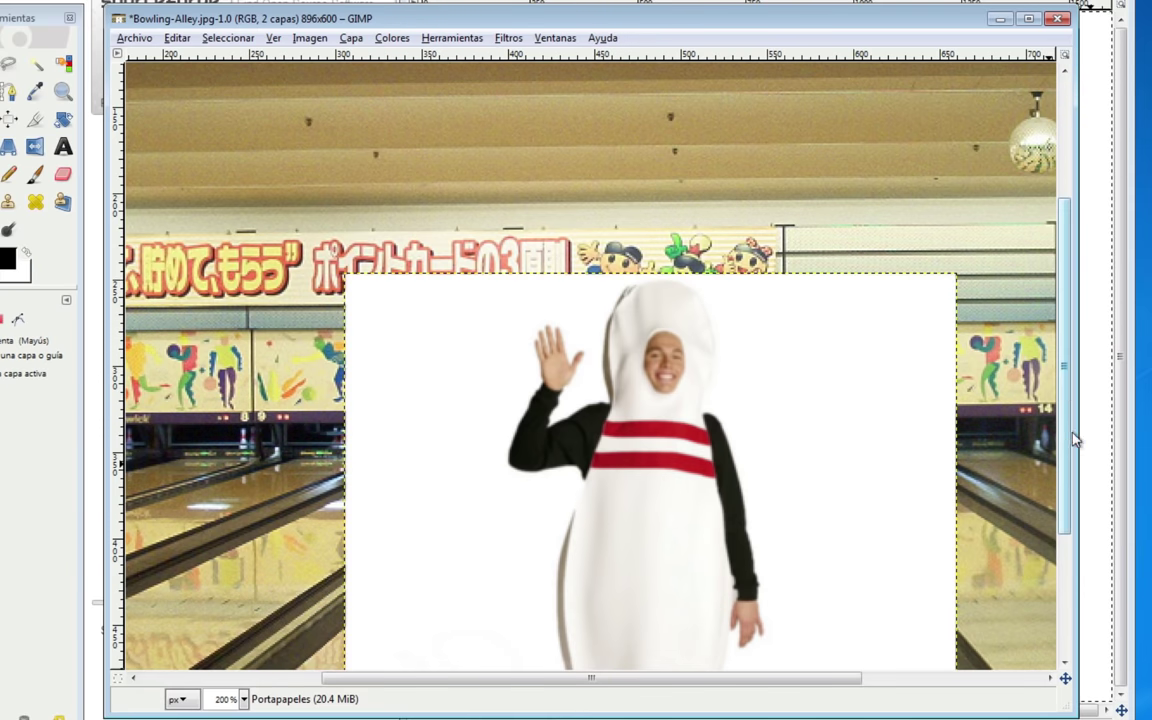
scroll(1069, 410, "down", 2)
scroll(1069, 420, "down", 4)
scroll(1070, 470, "down", 4)
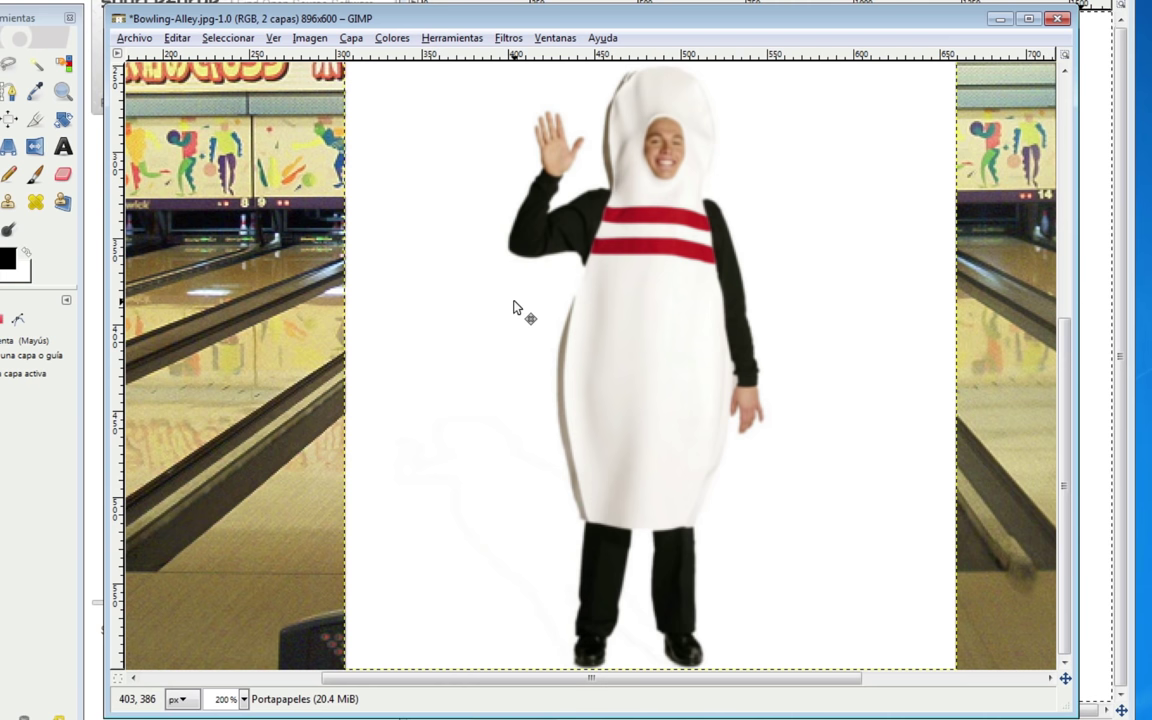
mouse_move(522, 290)
left_mouse_down()
mouse_move(623, 521)
mouse_move(805, 458)
mouse_move(818, 411)
mouse_move(496, 242)
mouse_move(382, 270)
mouse_move(514, 411)
mouse_move(548, 298)
mouse_move(508, 275)
mouse_move(511, 290)
left_mouse_up()
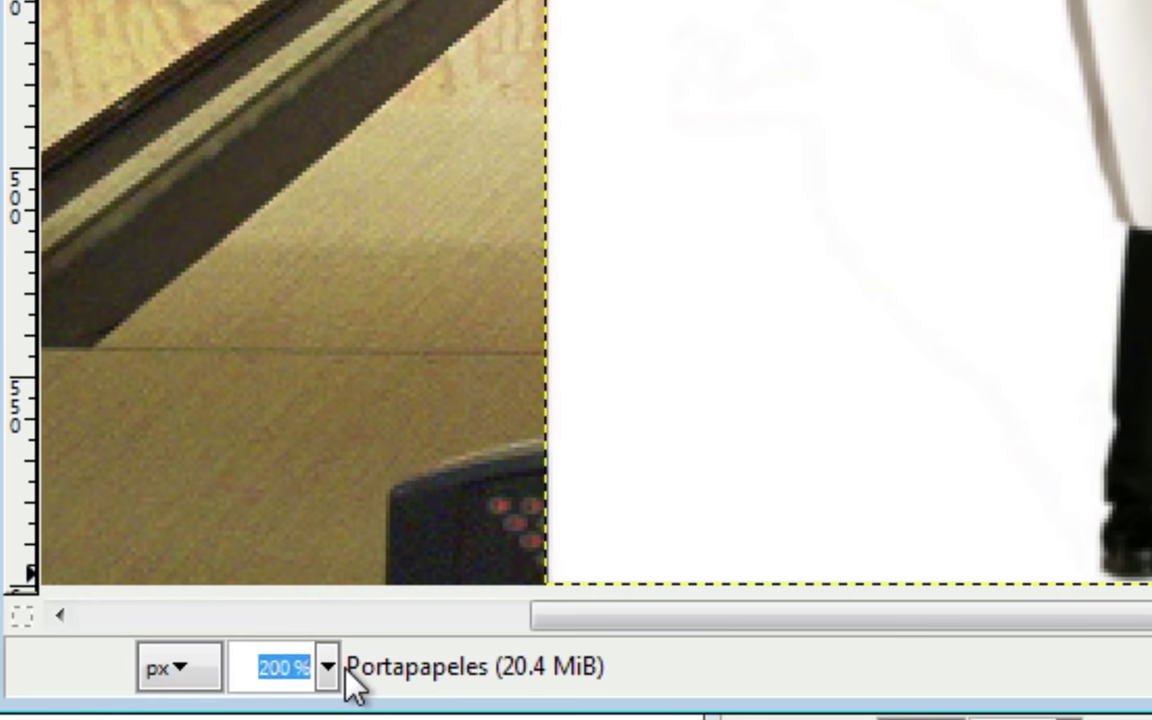
Try a 150% zoom, then return to 200% and pan the view.
type("150")
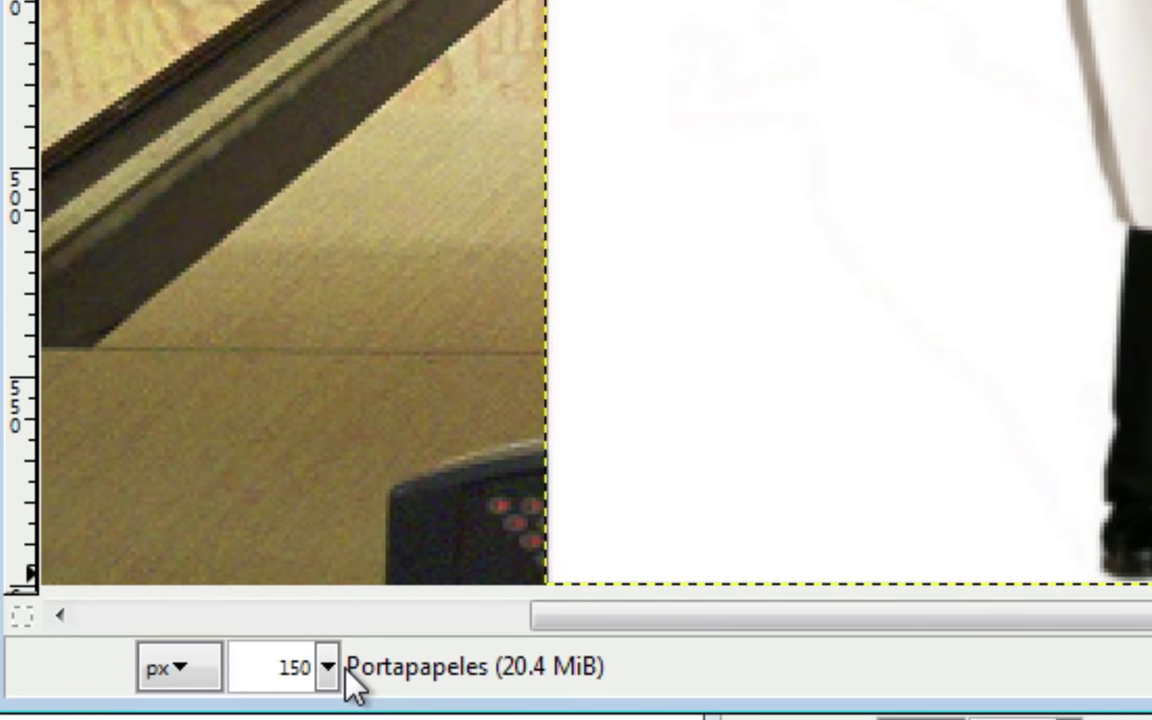
key("Return")
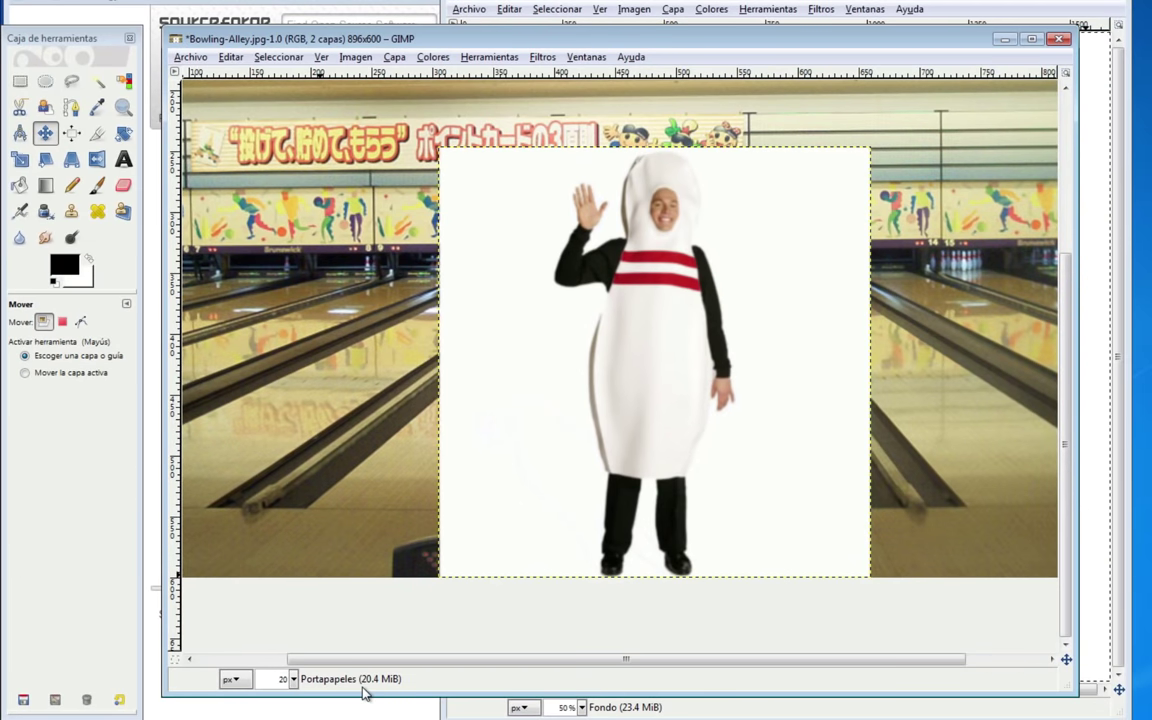
type("00")
key("Return")
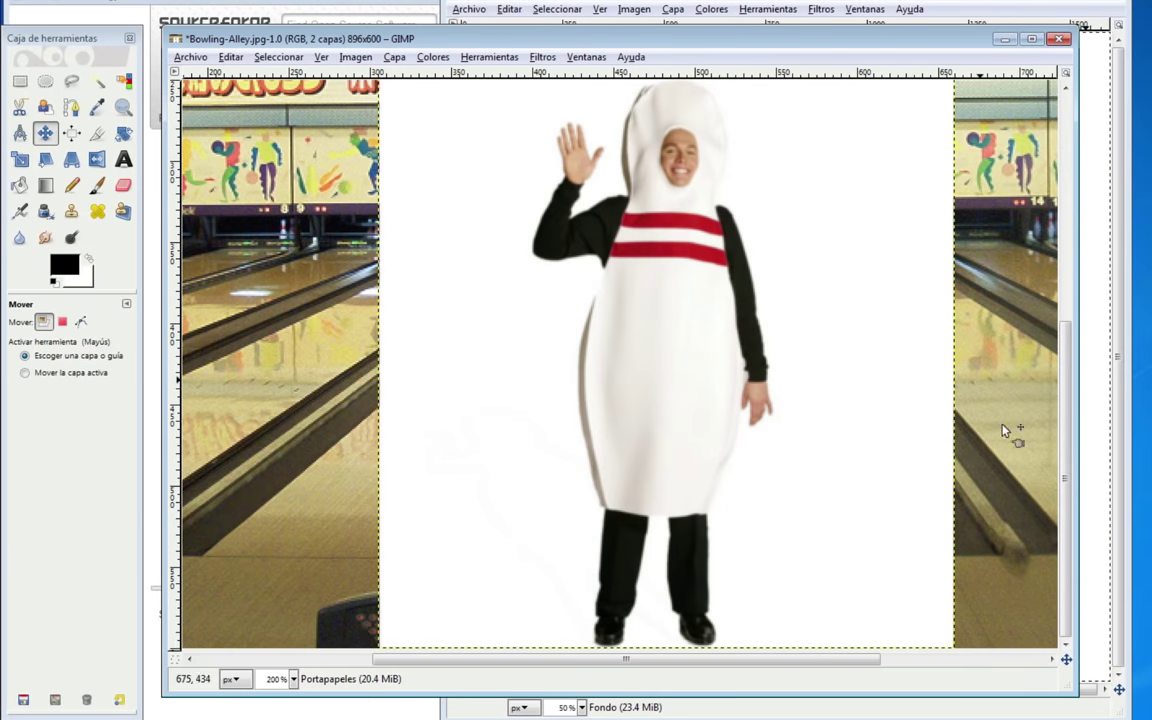
left_click_drag(1067, 450, 1068, 422)
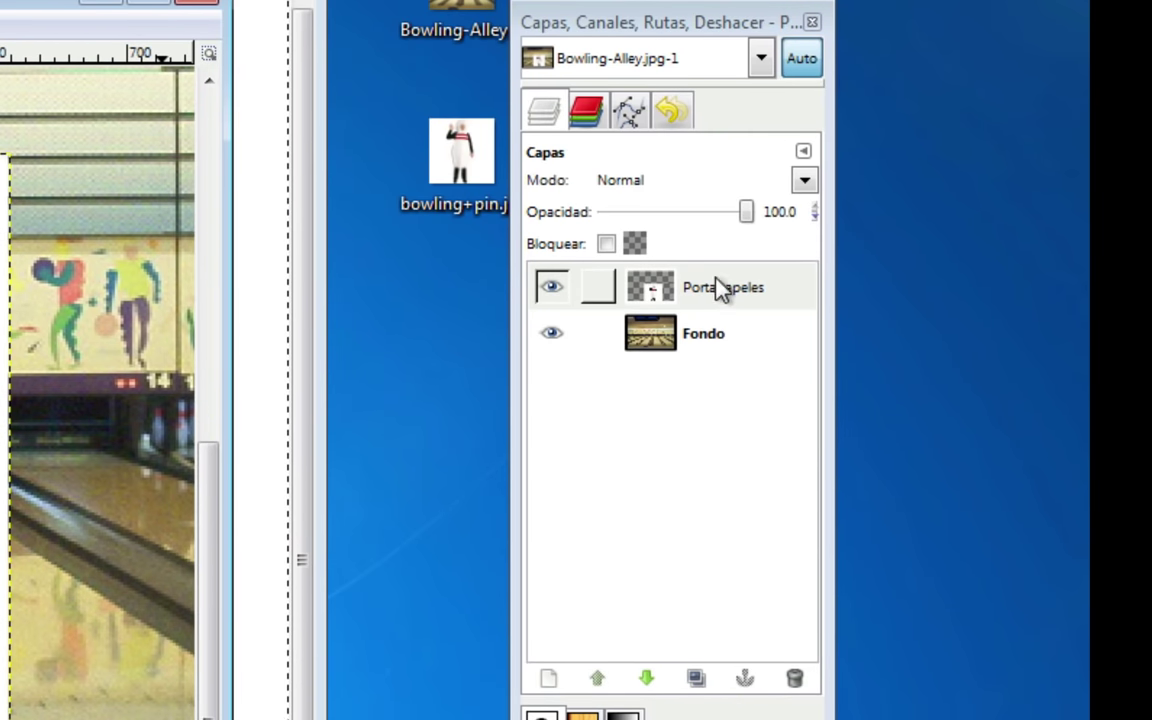
Select the Portapapeles layer and open its right-click context menu.
left_click(688, 286)
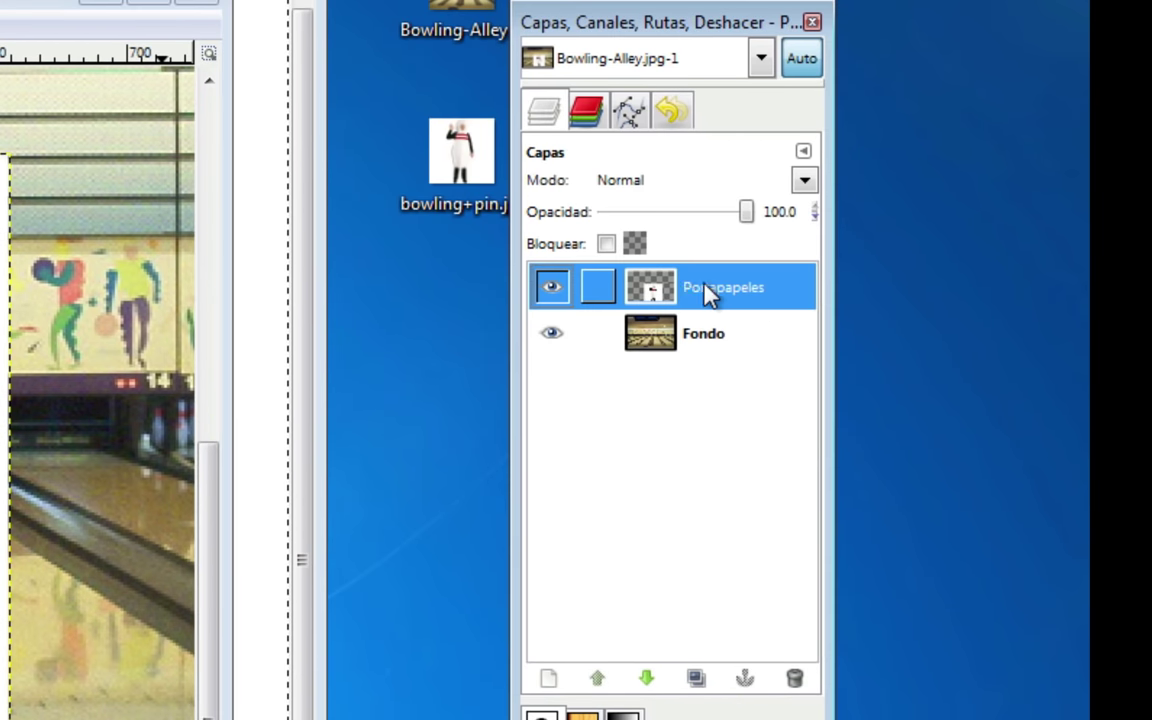
right_click(679, 284)
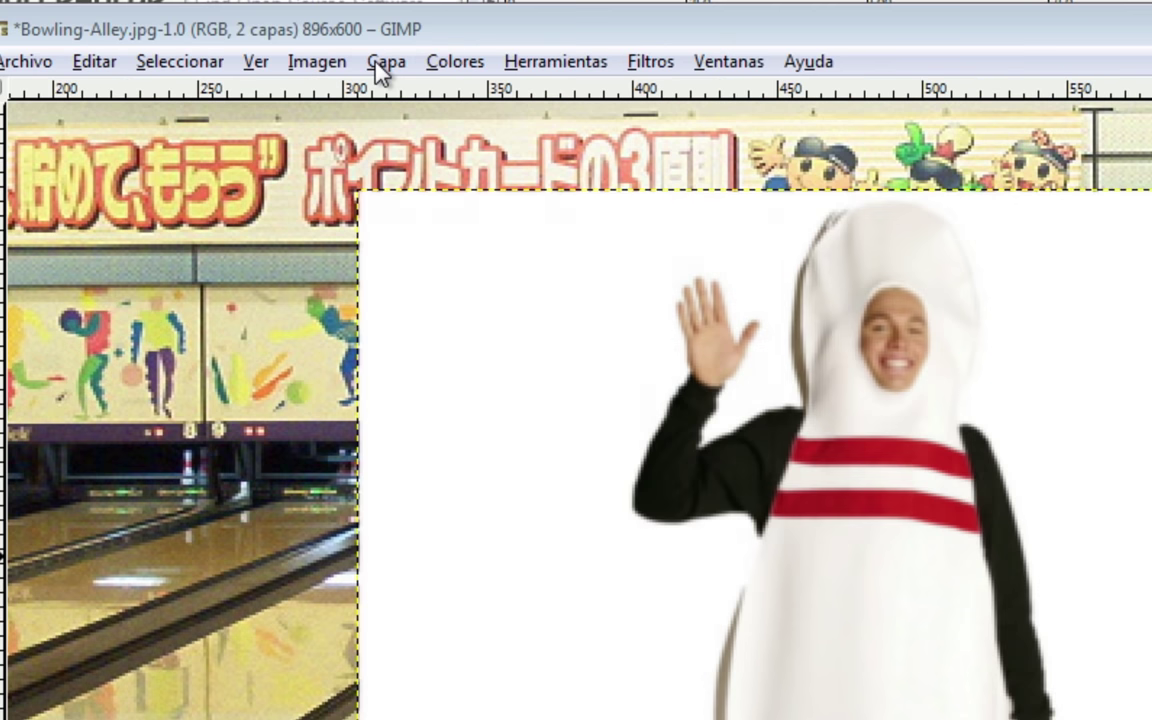
left_click(378, 66)
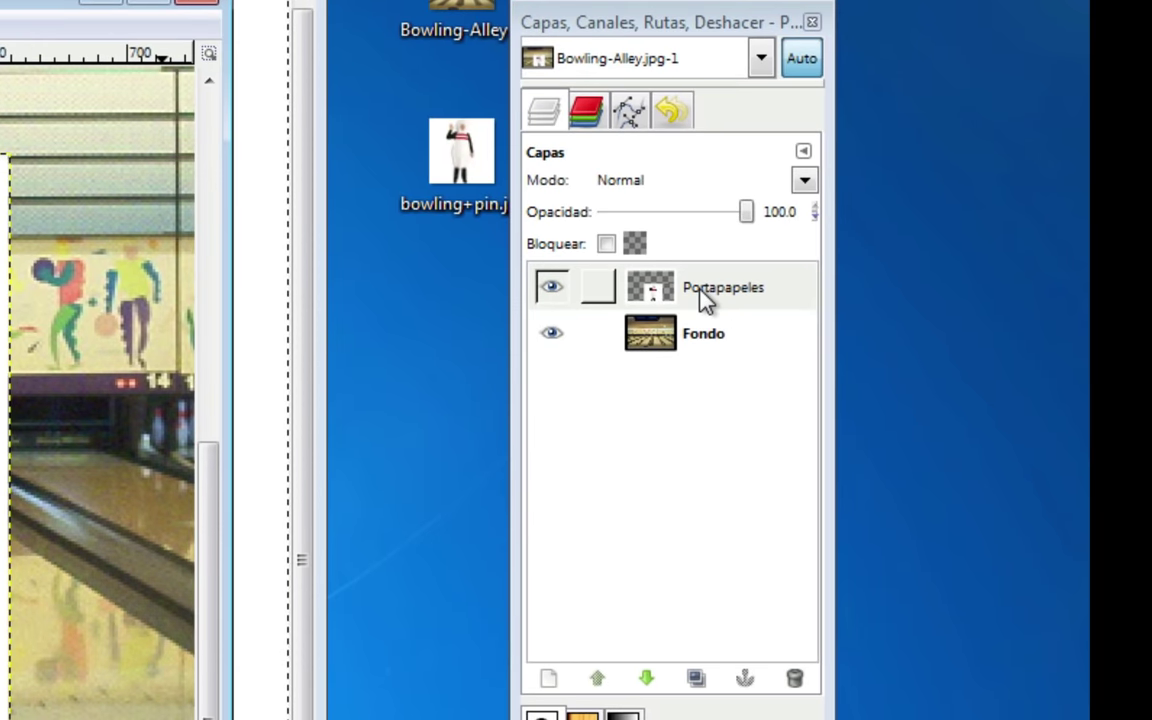
right_click(690, 287)
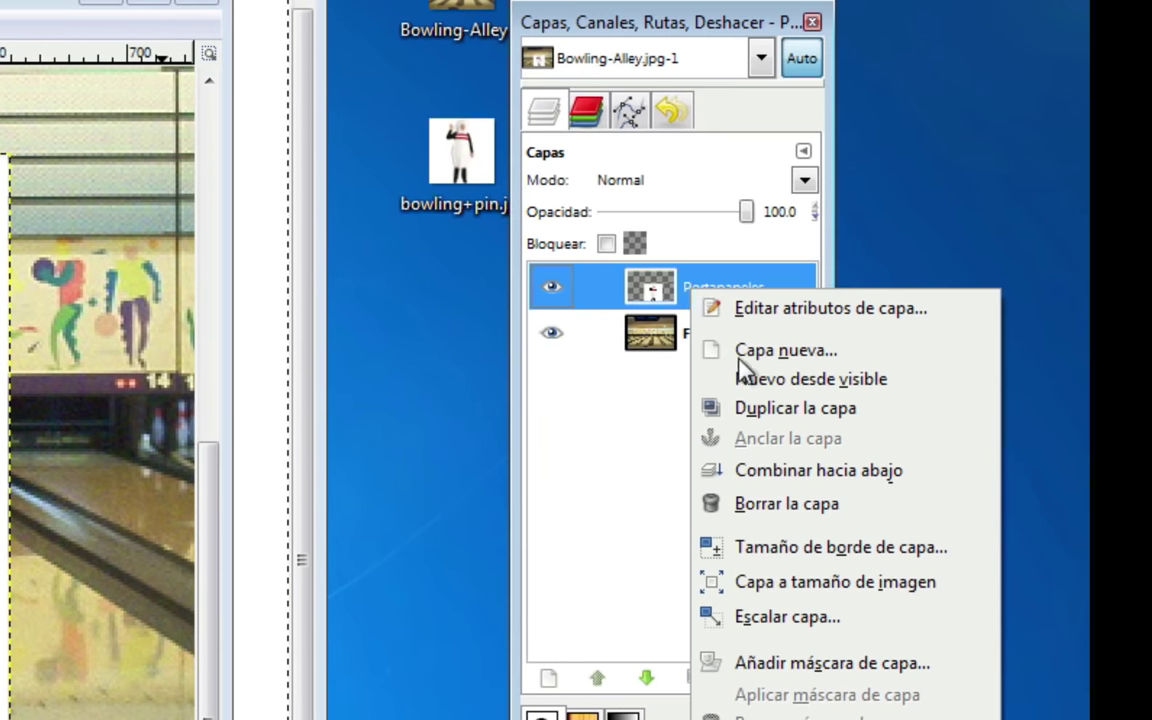
Add a Blanco (Opacidad total) layer mask to the Portapapeles layer.
left_click(806, 675)
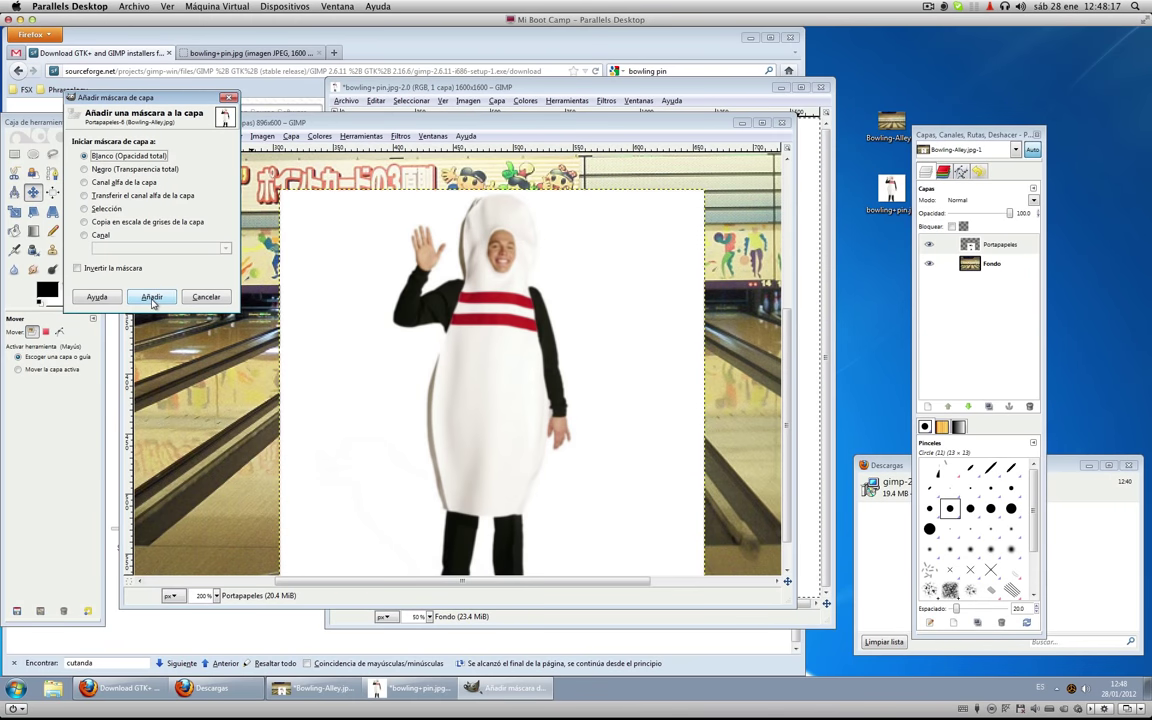
left_click(152, 297)
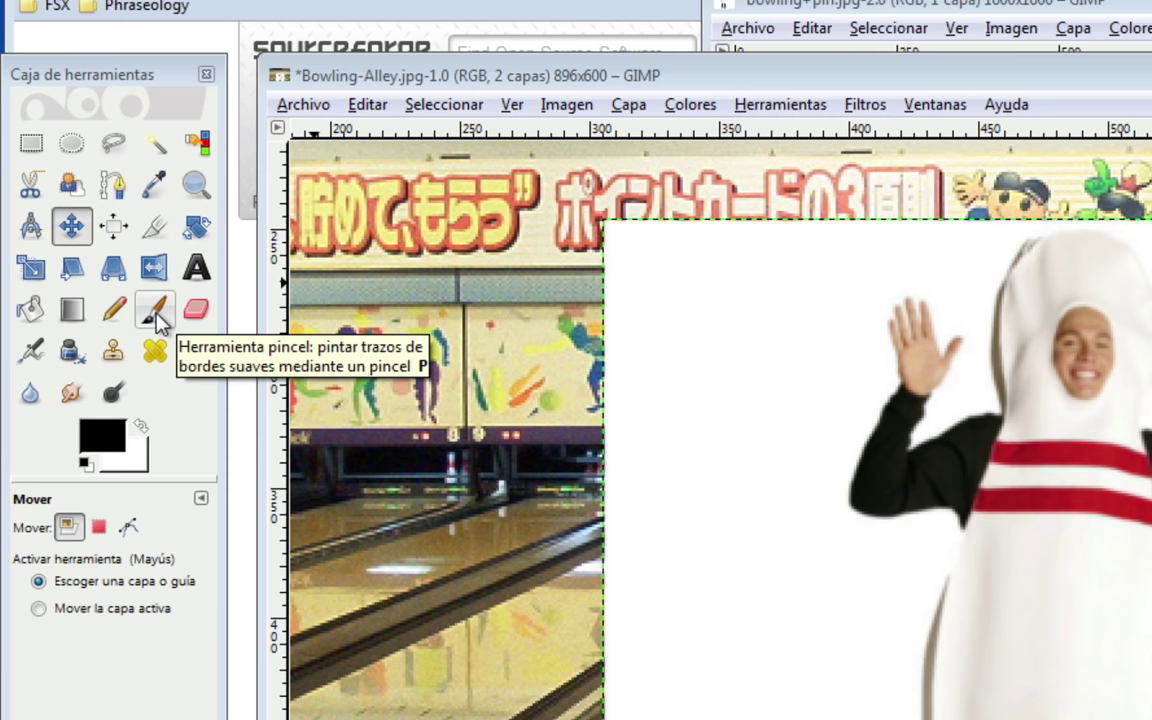
Paint black on the mask with a soft brush to hide the white above and left of the costume.
left_click(156, 314)
mouse_move(604, 222)
left_mouse_down()
mouse_move(668, 243)
mouse_move(645, 283)
left_mouse_up()
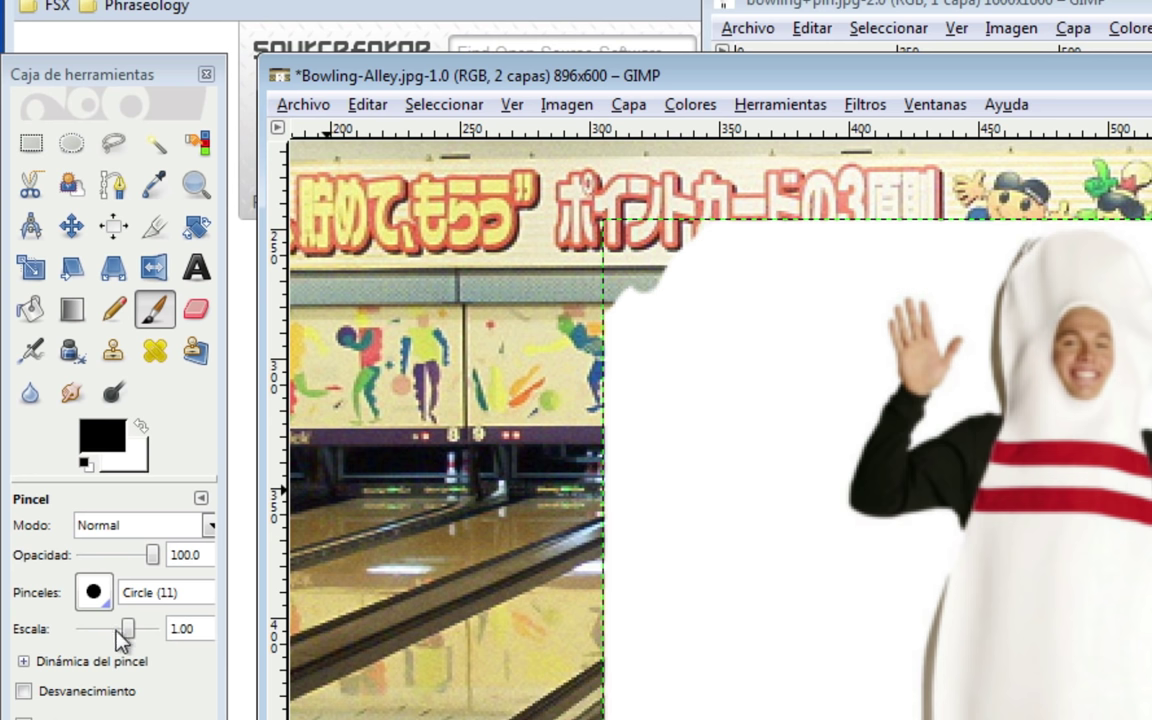
left_click_drag(129, 630, 156, 630)
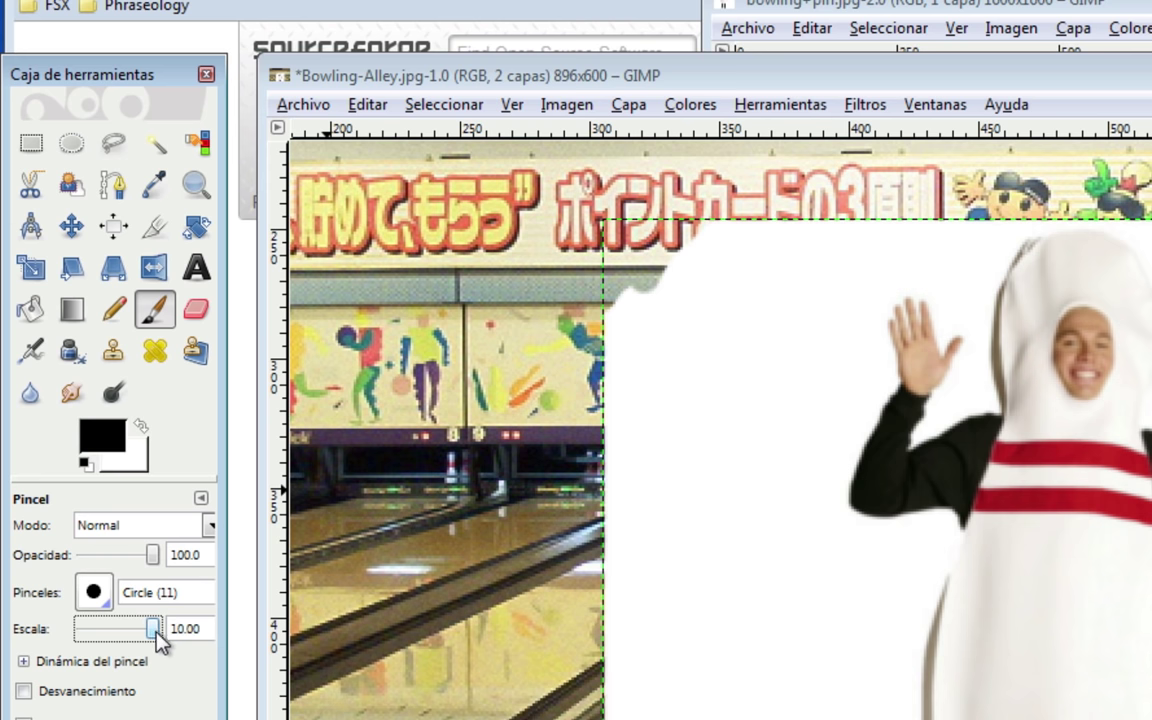
mouse_move(640, 435)
left_mouse_down()
mouse_move(630, 400)
mouse_move(689, 270)
mouse_move(625, 411)
left_mouse_up()
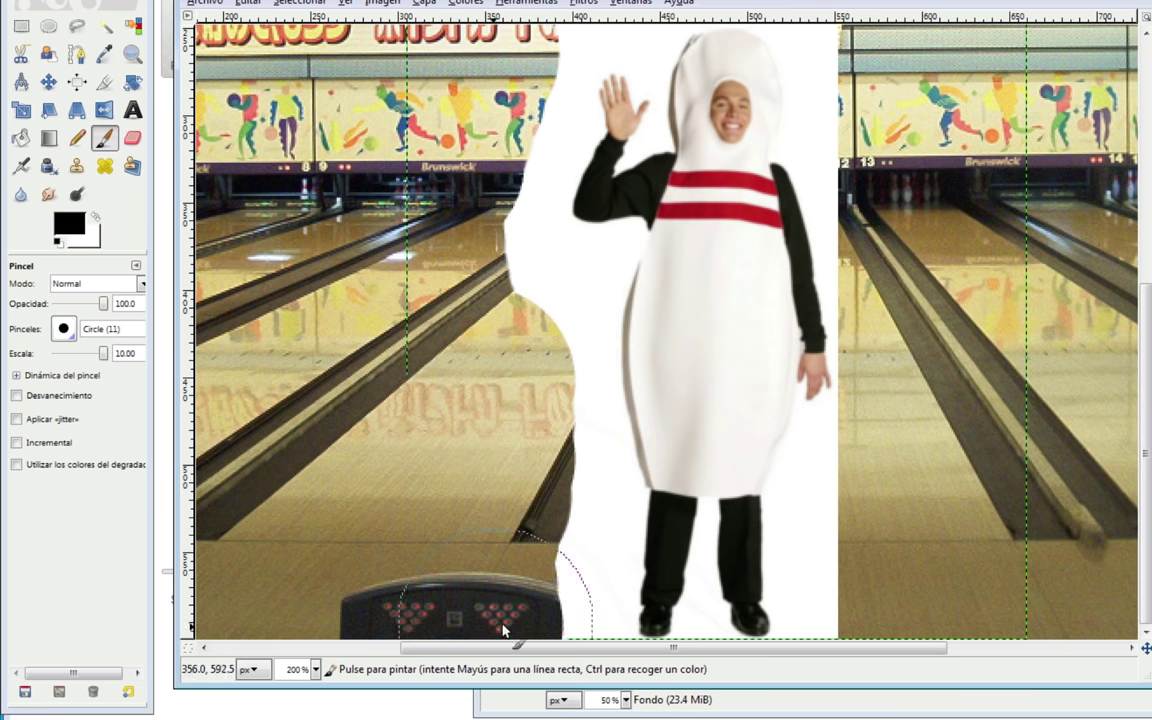
mouse_move(504, 628)
left_mouse_down()
mouse_move(410, 238)
mouse_move(477, 277)
mouse_move(447, 275)
mouse_move(472, 290)
mouse_move(598, 263)
left_mouse_up()
left_click_drag(107, 355, 100, 358)
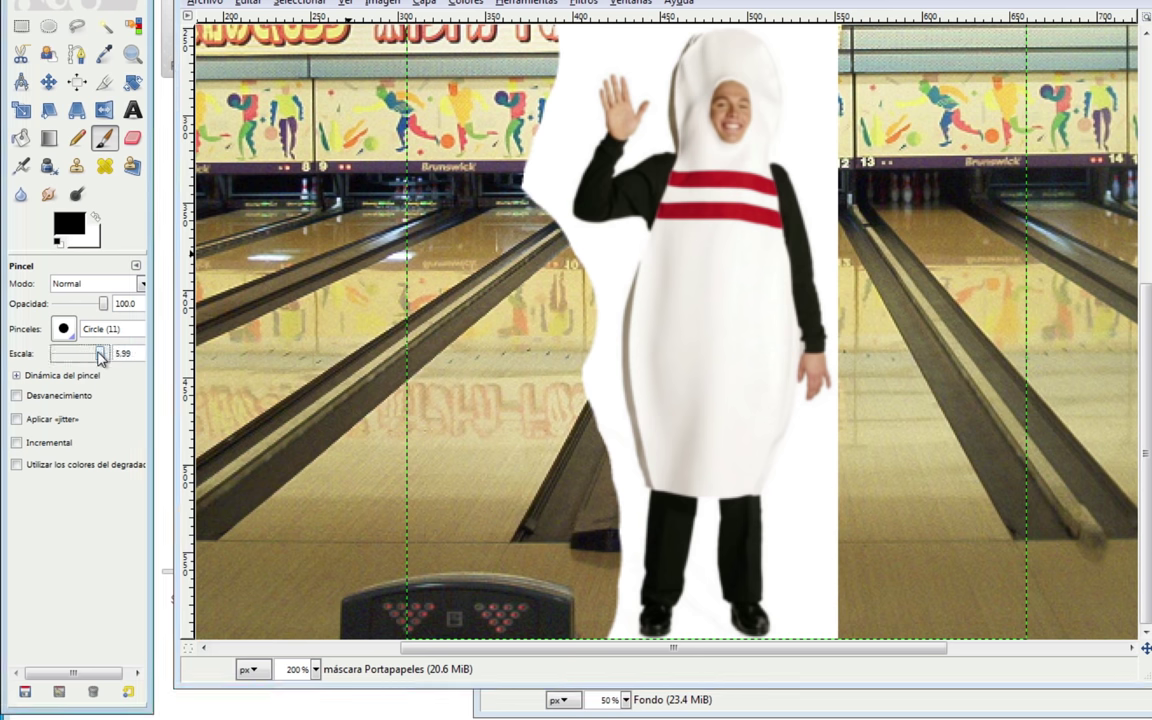
Zoom to 400% and pan to the costume's head, hand and the banner above.
left_click(315, 672)
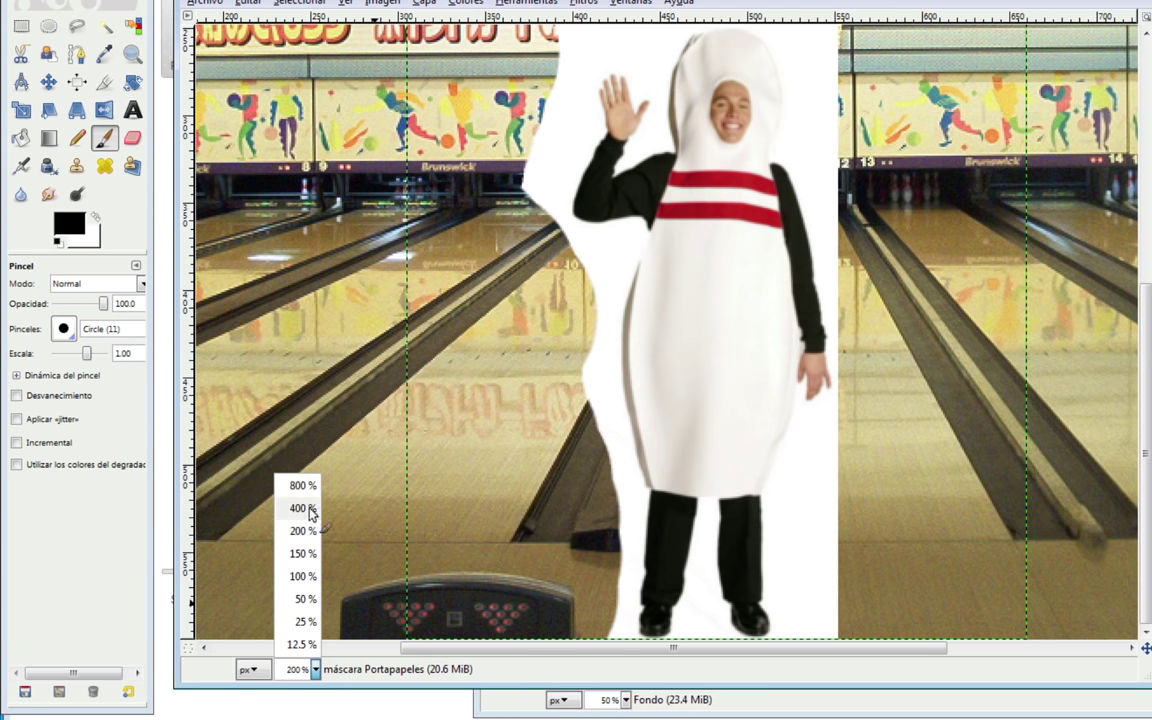
left_click(302, 508)
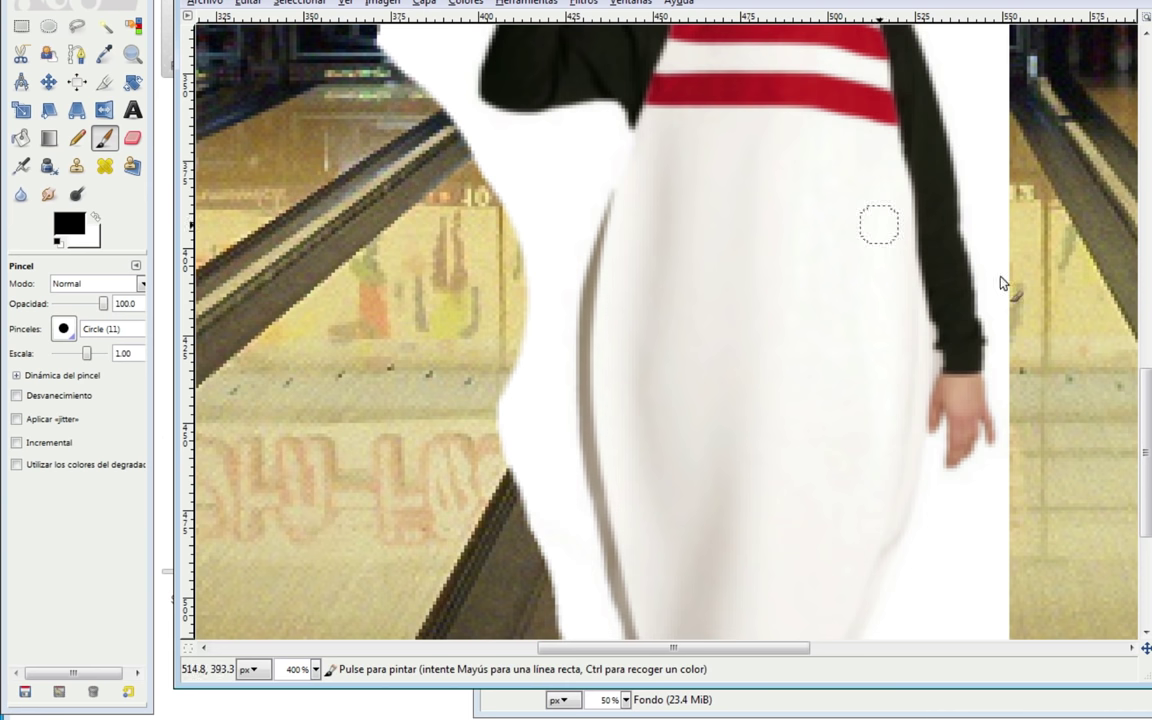
left_click_drag(1146, 413, 1148, 402)
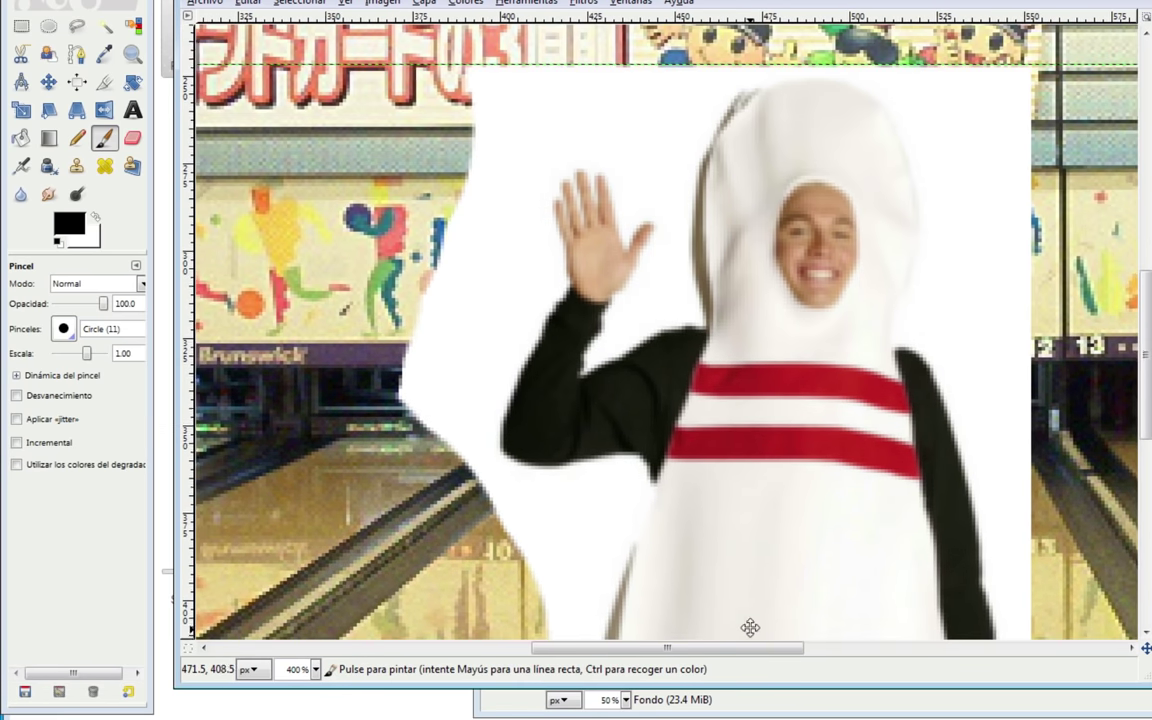
left_click_drag(728, 307, 748, 625)
left_click_drag(733, 212, 735, 334)
Paint black on the mask to hide the white along the top edge, the left side and the hood.
mouse_move(503, 205)
left_mouse_down()
mouse_move(496, 239)
mouse_move(622, 226)
mouse_move(645, 200)
mouse_move(462, 280)
mouse_move(408, 281)
mouse_move(493, 195)
mouse_move(481, 453)
mouse_move(419, 489)
mouse_move(427, 584)
left_mouse_up()
mouse_move(419, 502)
left_mouse_down()
mouse_move(417, 442)
mouse_move(441, 612)
mouse_move(443, 328)
mouse_move(470, 372)
mouse_move(595, 360)
left_mouse_up()
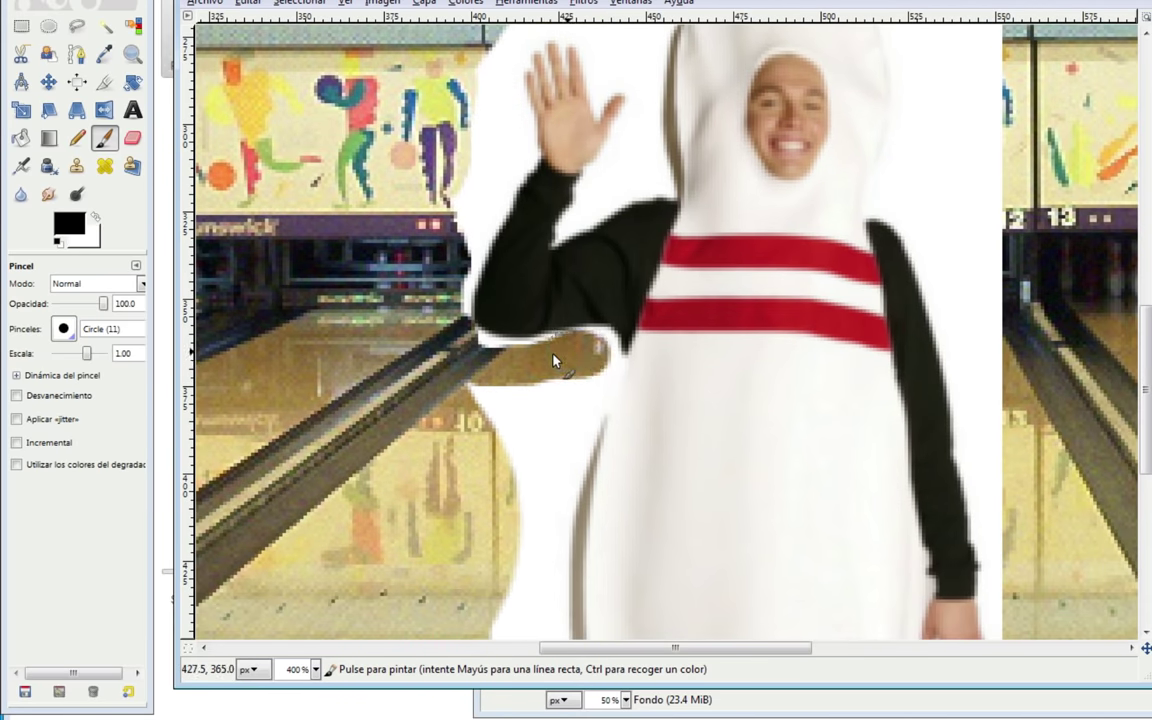
mouse_move(510, 434)
left_mouse_down()
mouse_move(580, 352)
mouse_move(514, 622)
mouse_move(585, 360)
left_mouse_up()
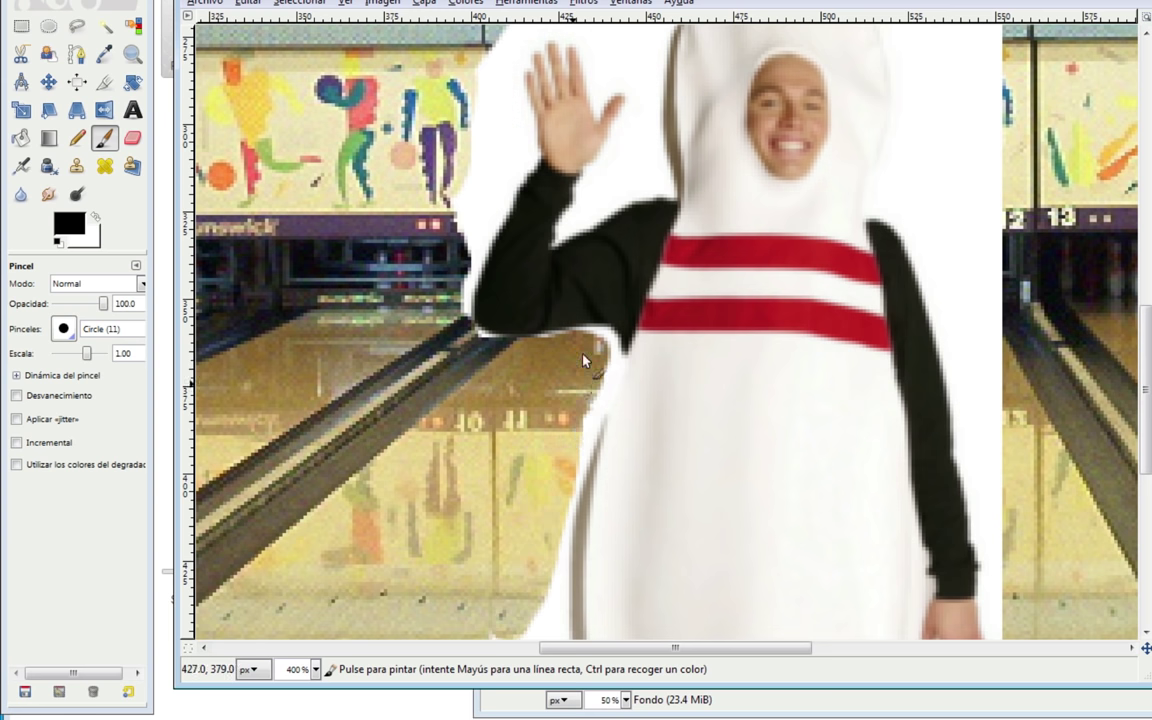
mouse_move(501, 609)
left_mouse_down()
mouse_move(543, 263)
mouse_move(584, 228)
mouse_move(593, 329)
mouse_move(545, 329)
mouse_move(617, 437)
mouse_move(598, 346)
mouse_move(604, 604)
mouse_move(633, 476)
left_mouse_up()
scroll(595, 248, "up", 2)
scroll(532, 458, "up", 4)
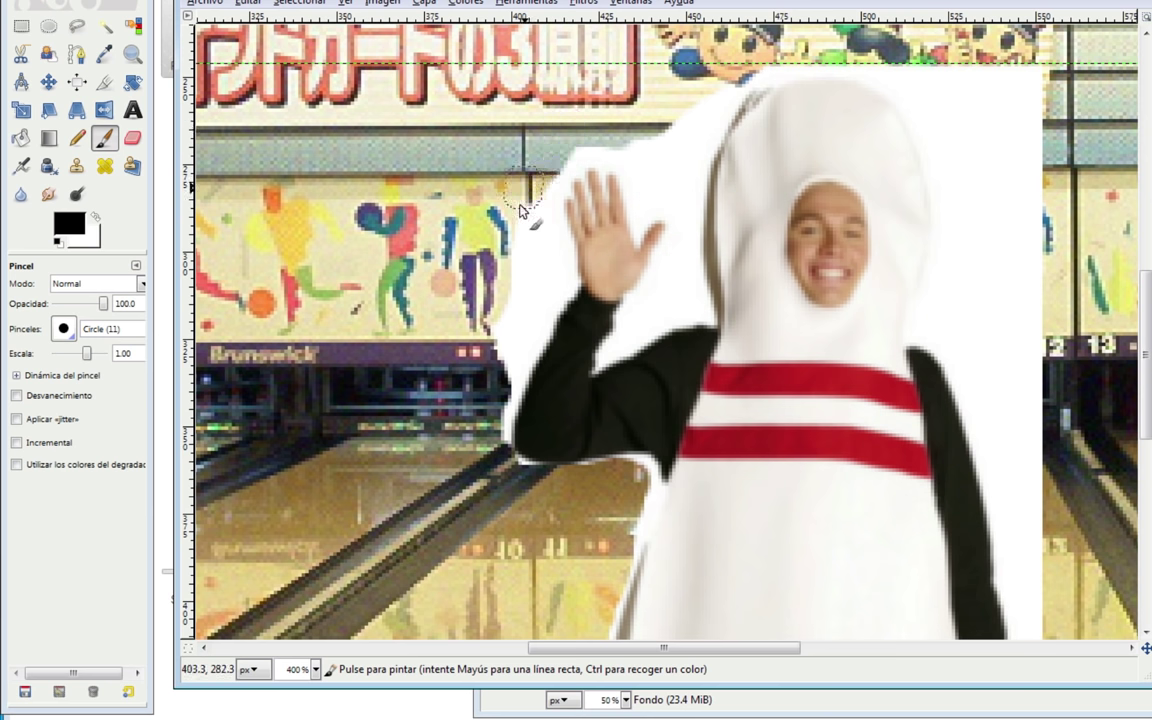
left_click_drag(618, 135, 648, 203)
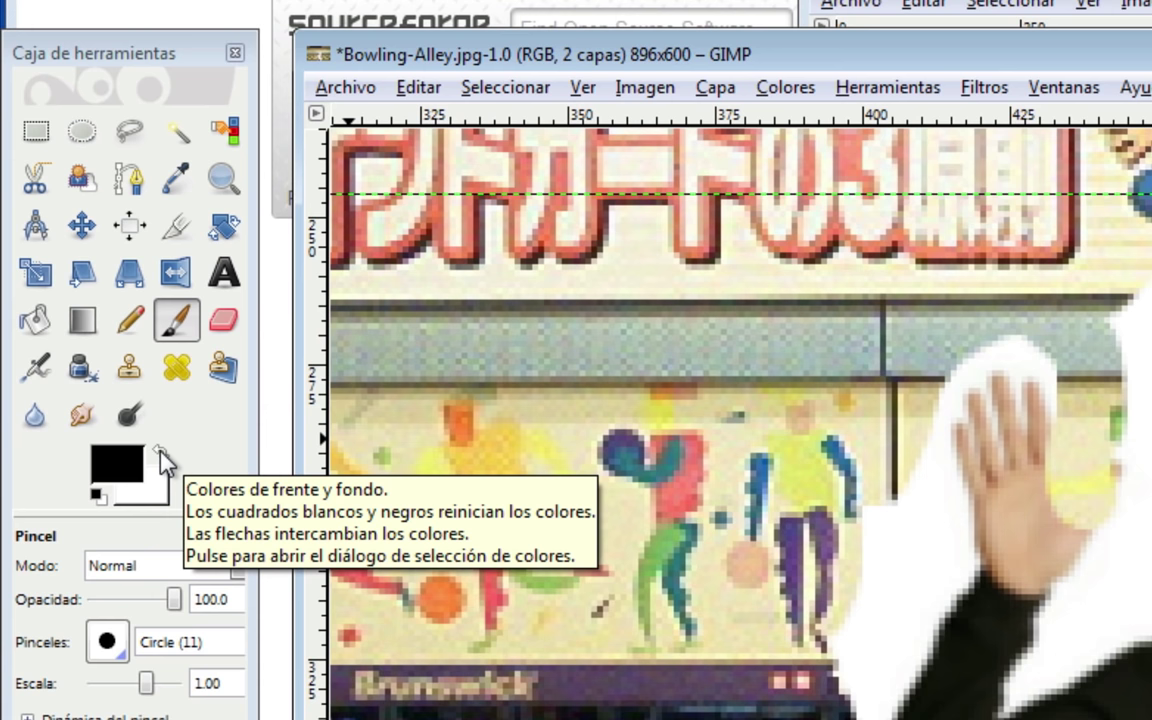
Paint black on the mask with a slightly larger brush to hide the white right of the arm and skirt.
left_click(161, 457)
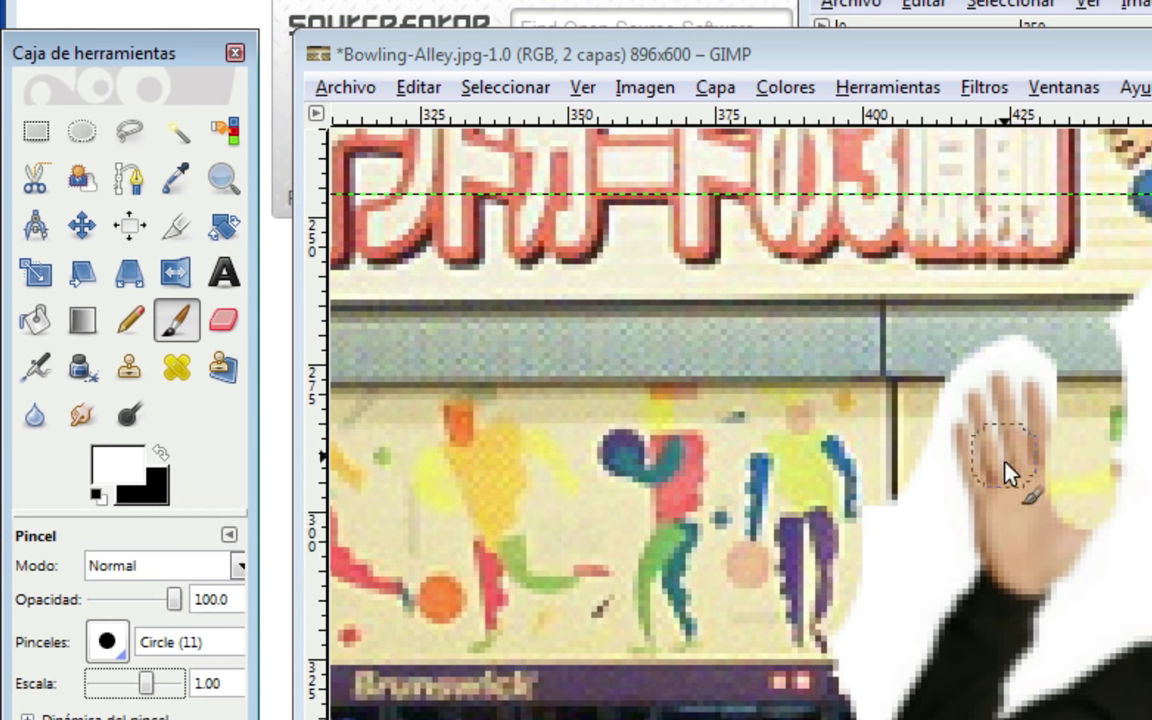
left_click(160, 455)
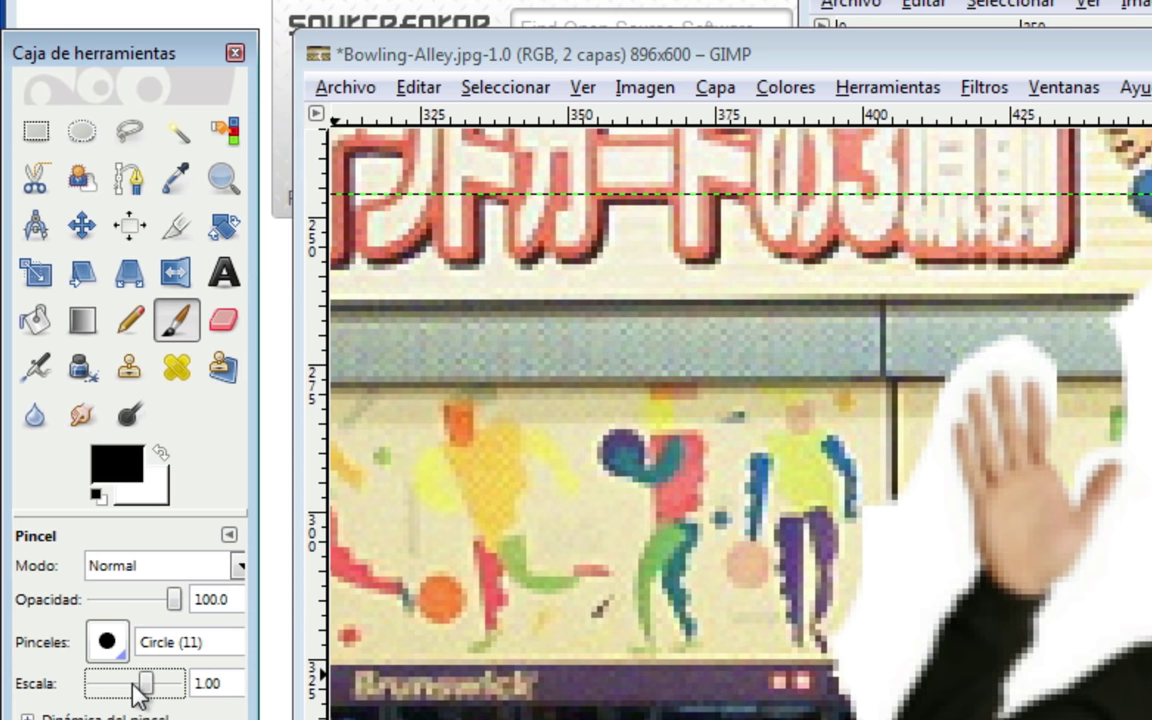
left_click_drag(154, 688, 160, 688)
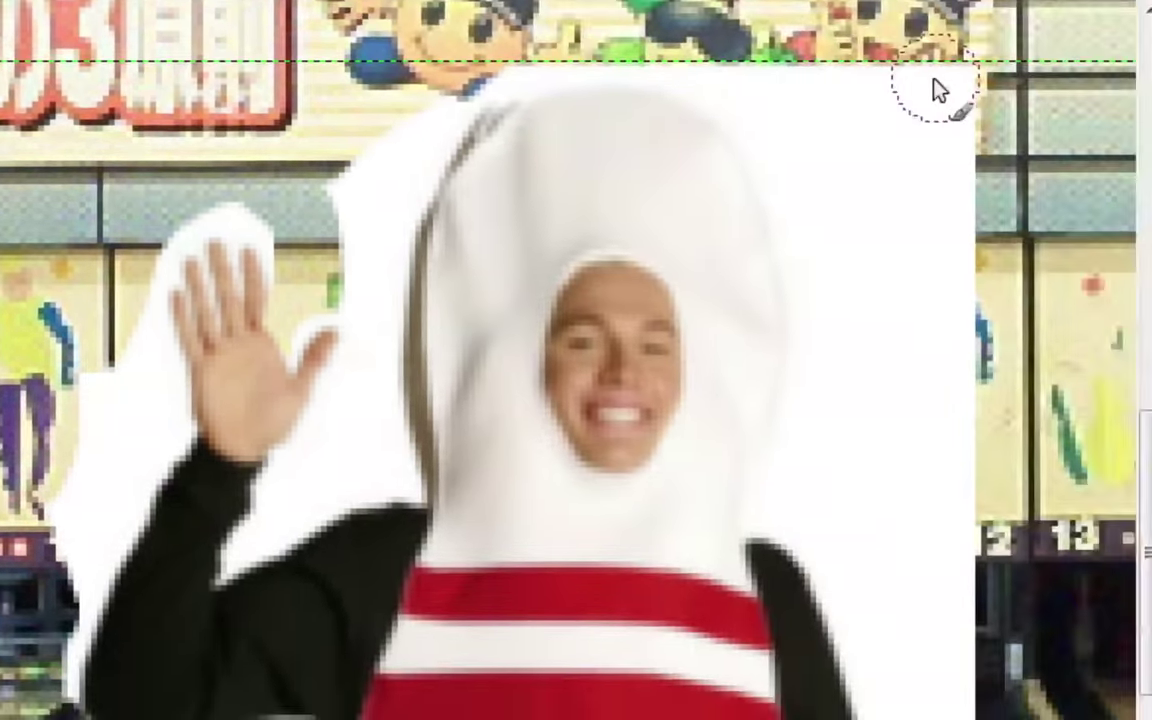
mouse_move(933, 90)
left_mouse_down()
mouse_move(755, 95)
mouse_move(799, 455)
mouse_move(862, 560)
mouse_move(800, 630)
left_mouse_up()
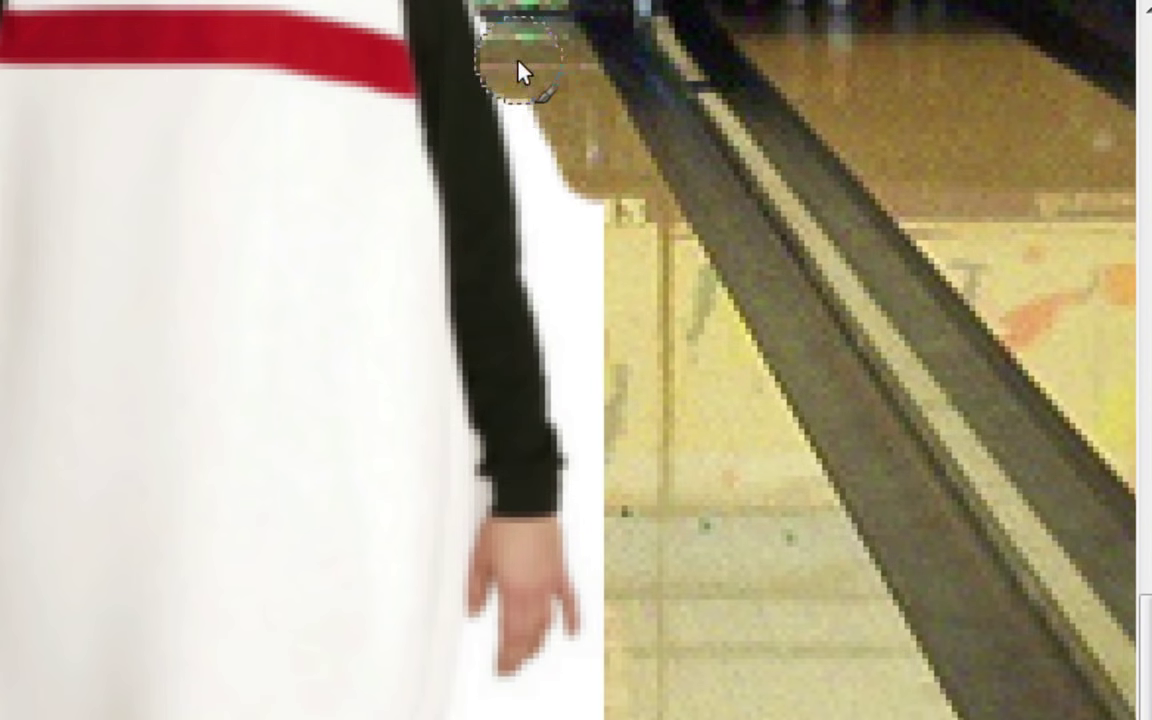
mouse_move(586, 198)
left_mouse_down()
mouse_move(565, 287)
mouse_move(540, 715)
mouse_move(561, 694)
mouse_move(545, 670)
left_mouse_up()
scroll(727, 167, "down", 5)
mouse_move(730, 265)
left_mouse_down()
mouse_move(609, 257)
mouse_move(510, 358)
mouse_move(617, 360)
mouse_move(663, 347)
left_mouse_up()
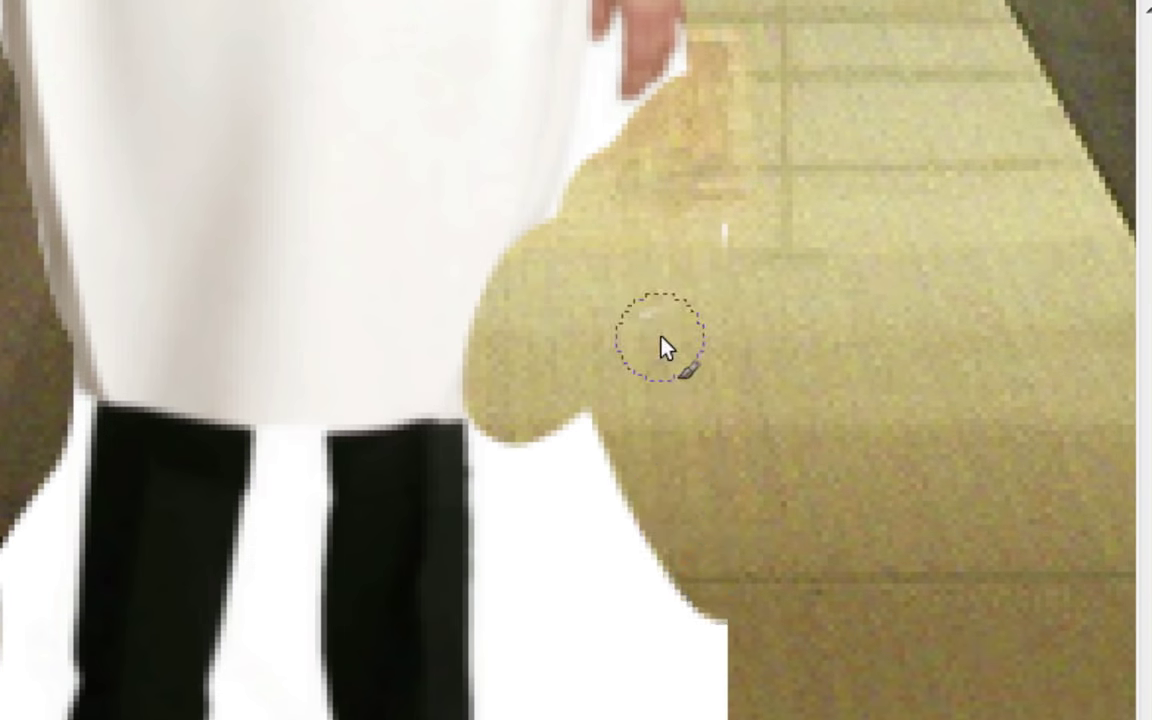
left_click_drag(730, 154, 620, 640)
mouse_move(650, 575)
left_mouse_down()
mouse_move(645, 715)
mouse_move(560, 610)
mouse_move(558, 548)
mouse_move(522, 465)
mouse_move(592, 483)
mouse_move(545, 680)
mouse_move(517, 447)
mouse_move(512, 715)
left_mouse_up()
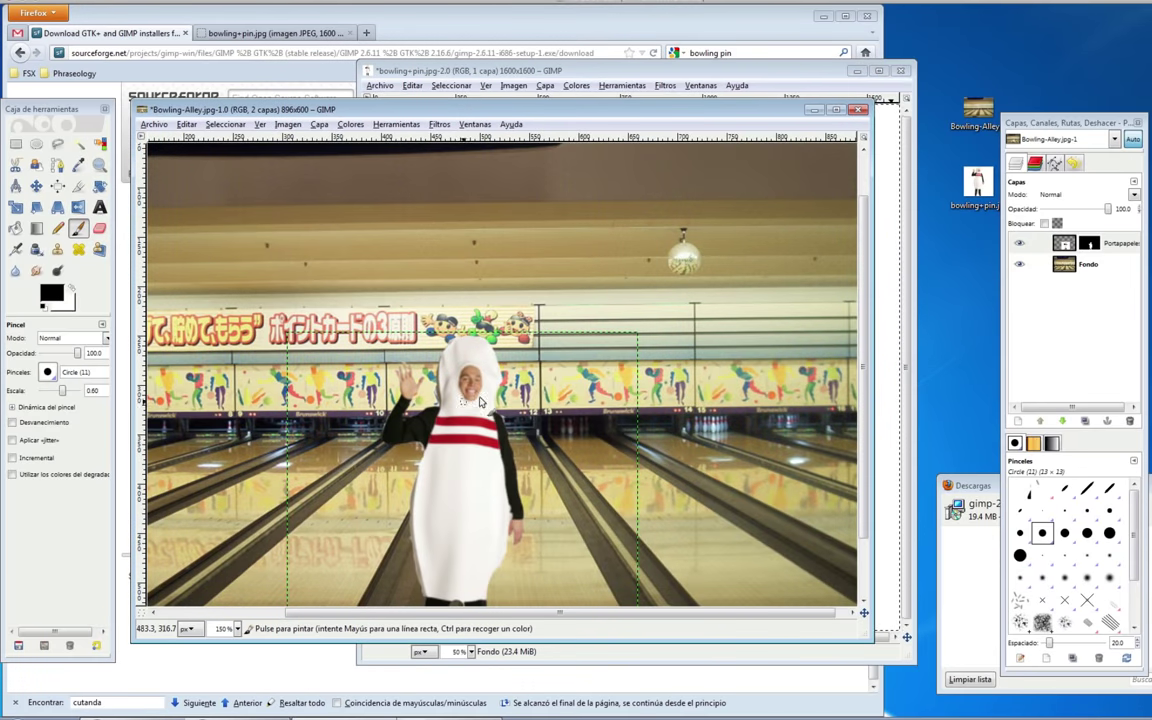
Select the Portapapeles mask in Capas and drag it to the right on the canvas.
scroll(782, 420, "down", 3)
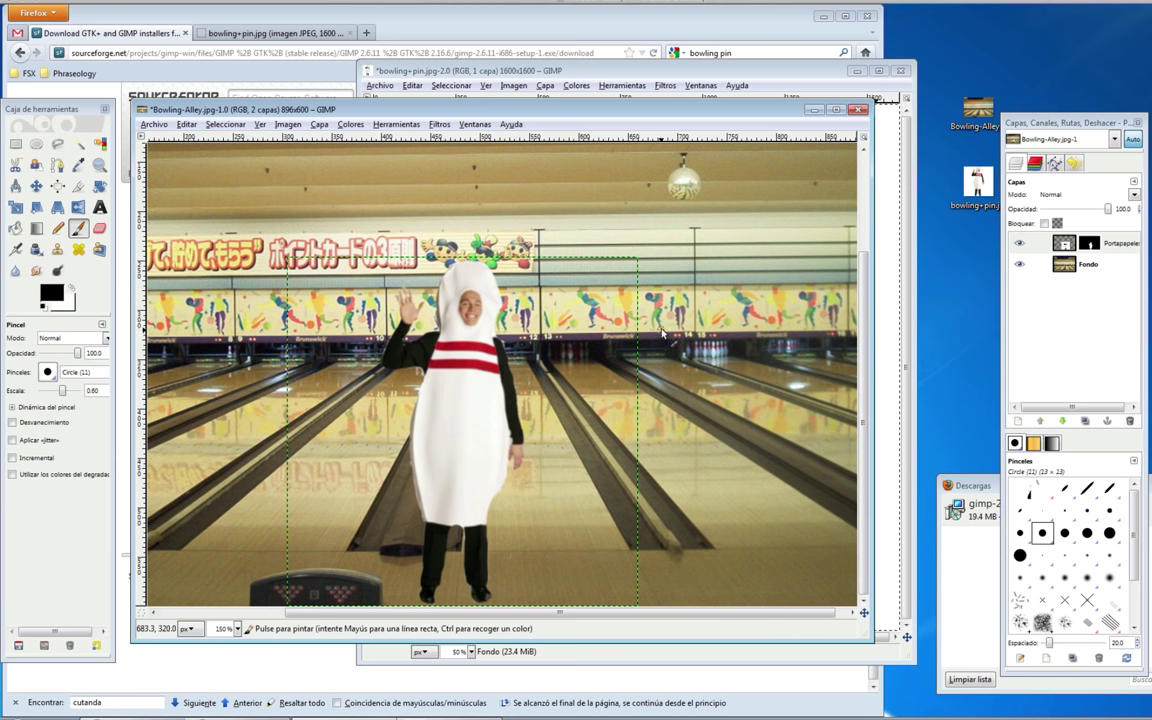
left_click(1084, 244)
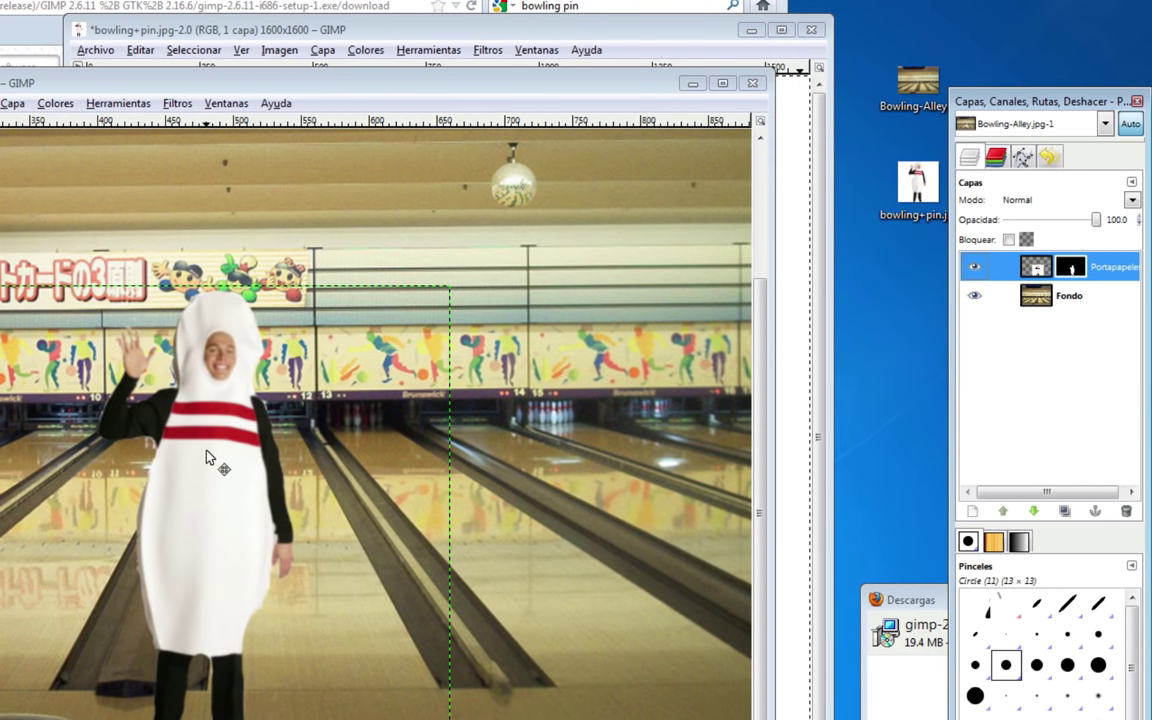
left_click_drag(215, 458, 450, 470)
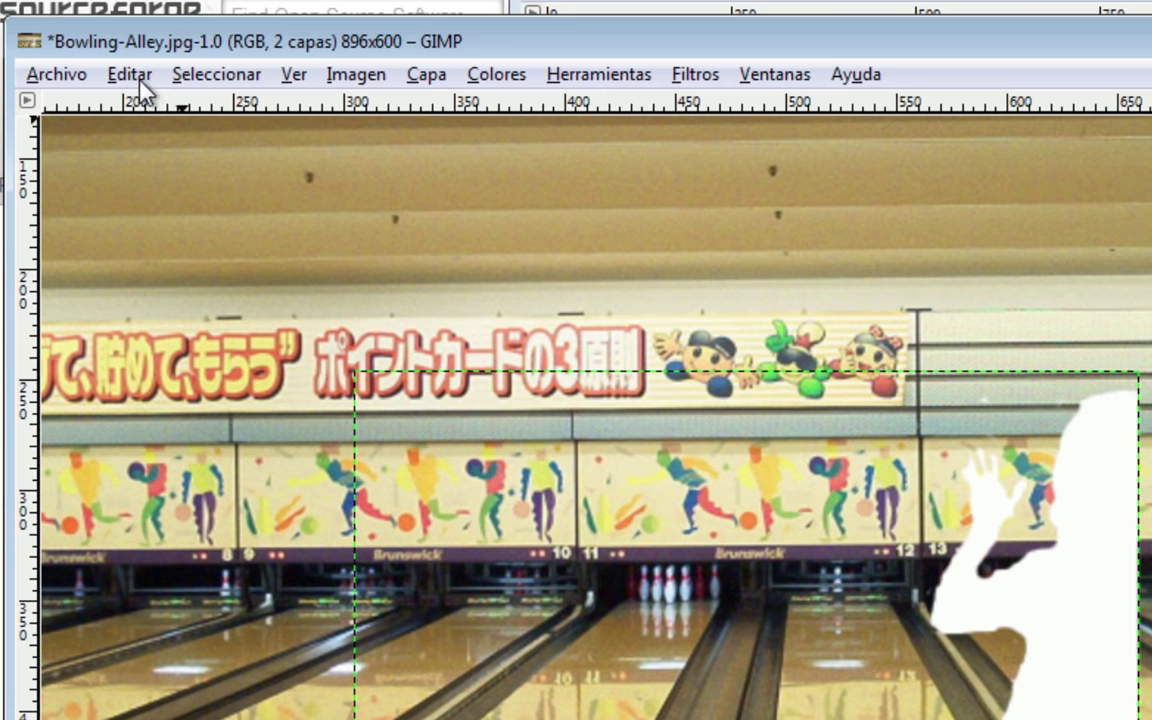
Undo the layer-mask move and reselect the Portapapeles costume layer itself.
left_click(131, 78)
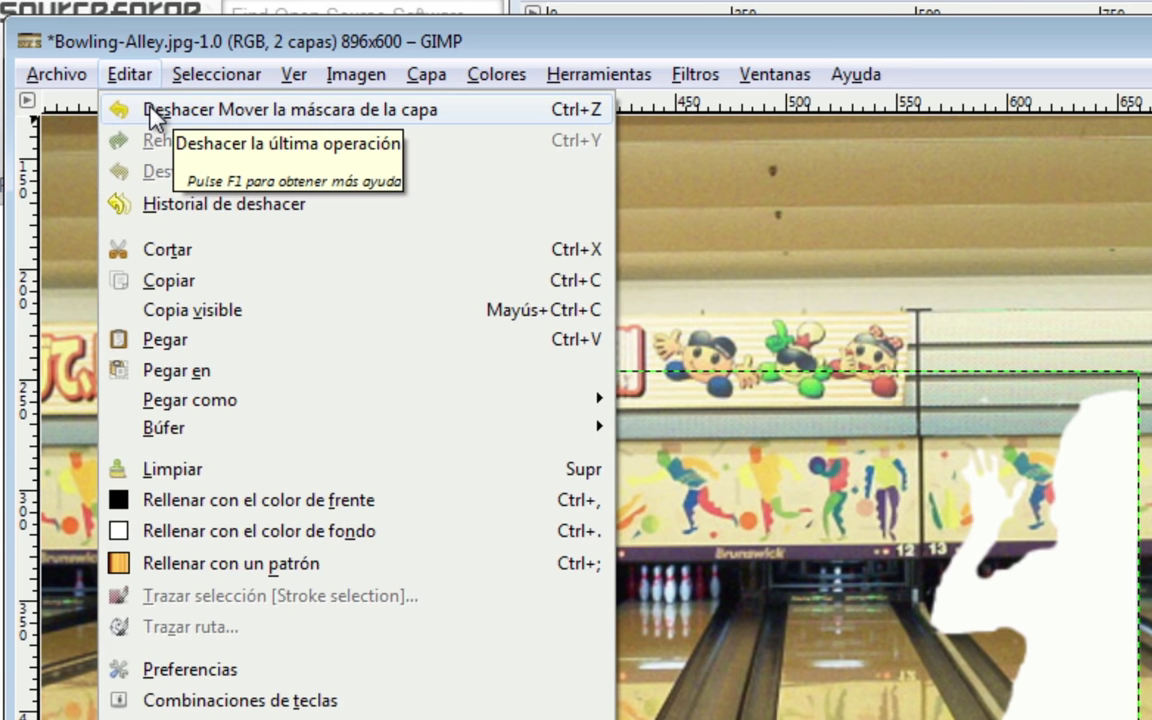
left_click(150, 110)
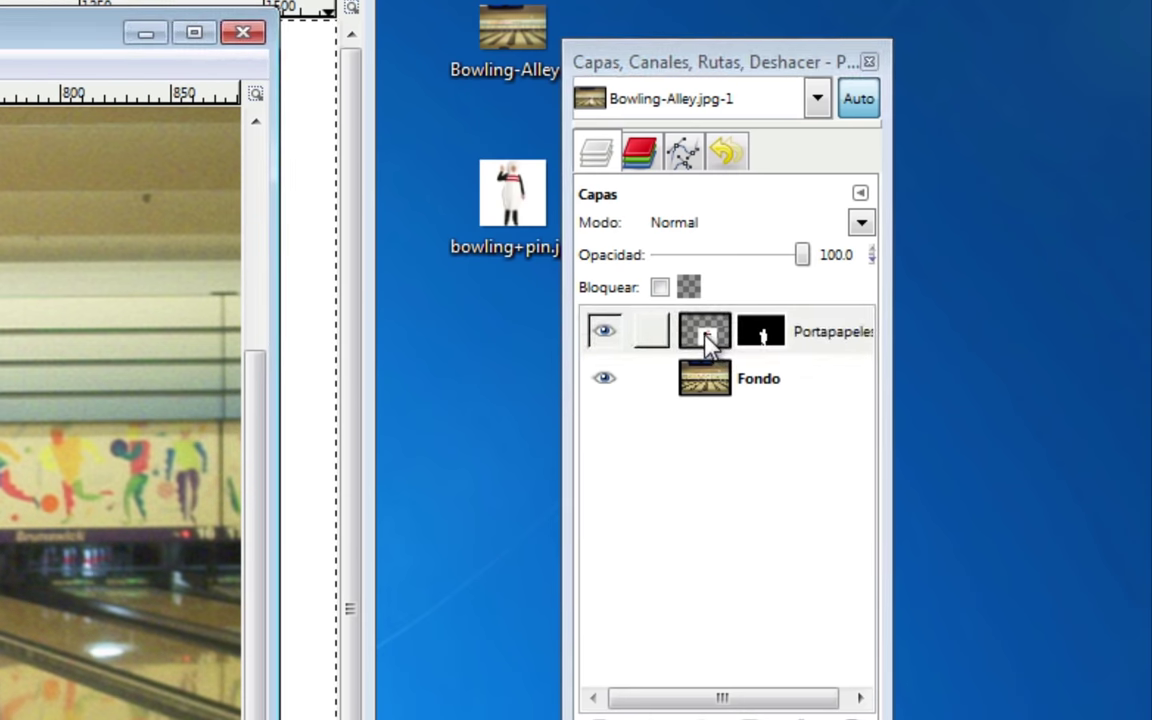
left_click(708, 328)
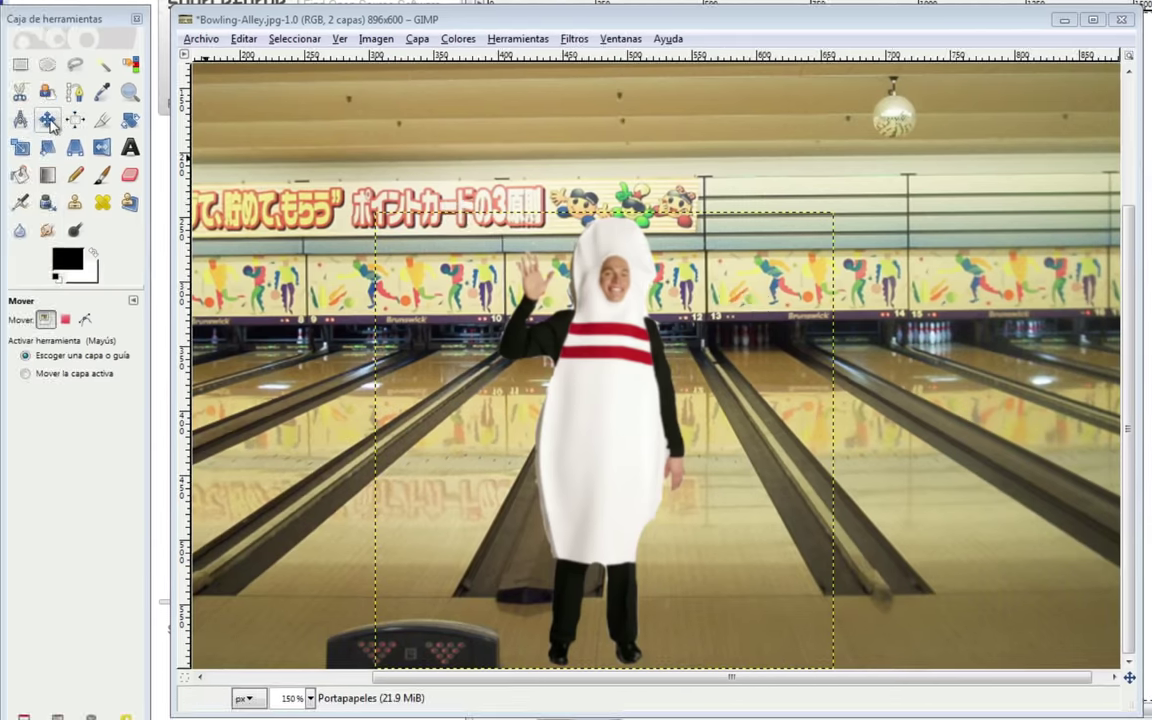
Shift the Portapapeles costume layer 286 pixels right, then inspect it at 400% zoom.
mouse_move(552, 383)
left_mouse_down()
mouse_move(779, 394)
mouse_move(936, 383)
left_mouse_up()
left_click(937, 394)
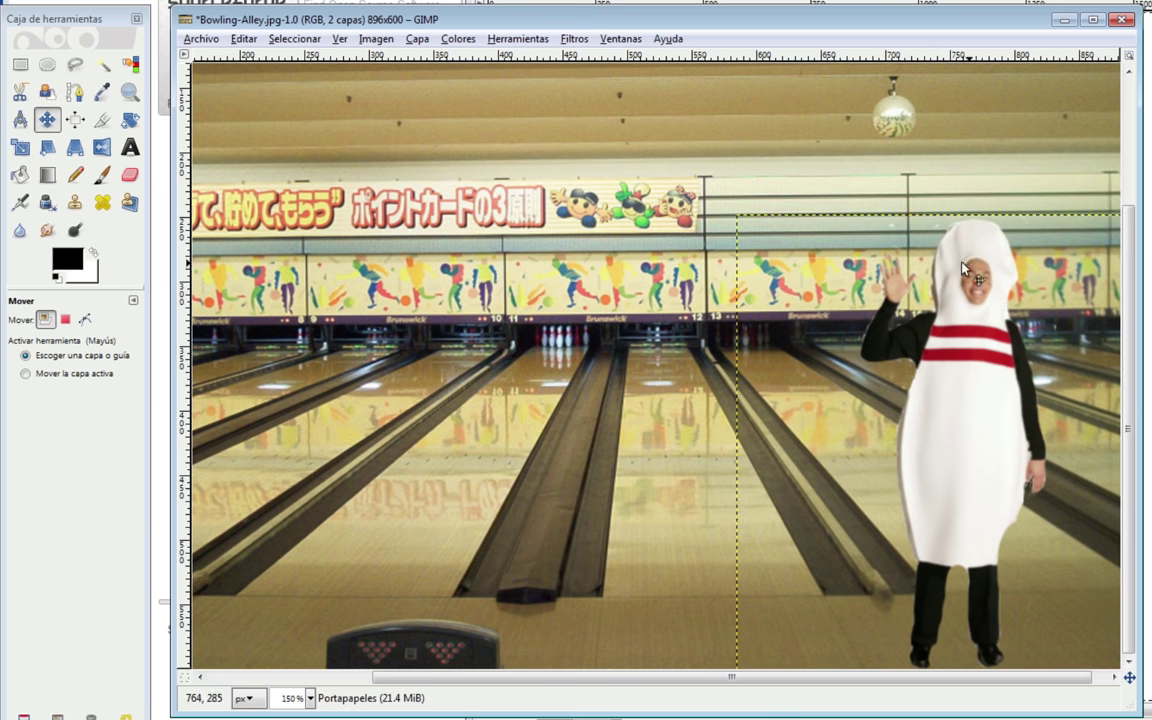
left_click(310, 700)
left_click(296, 537)
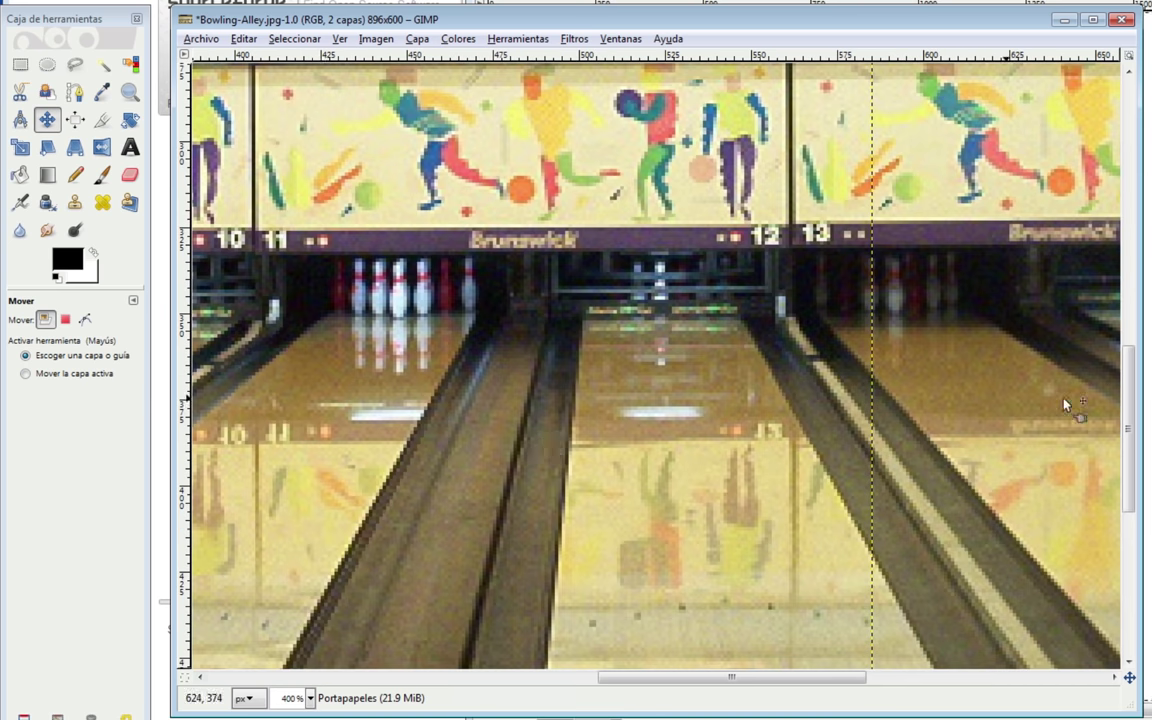
left_click_drag(854, 677, 1043, 677)
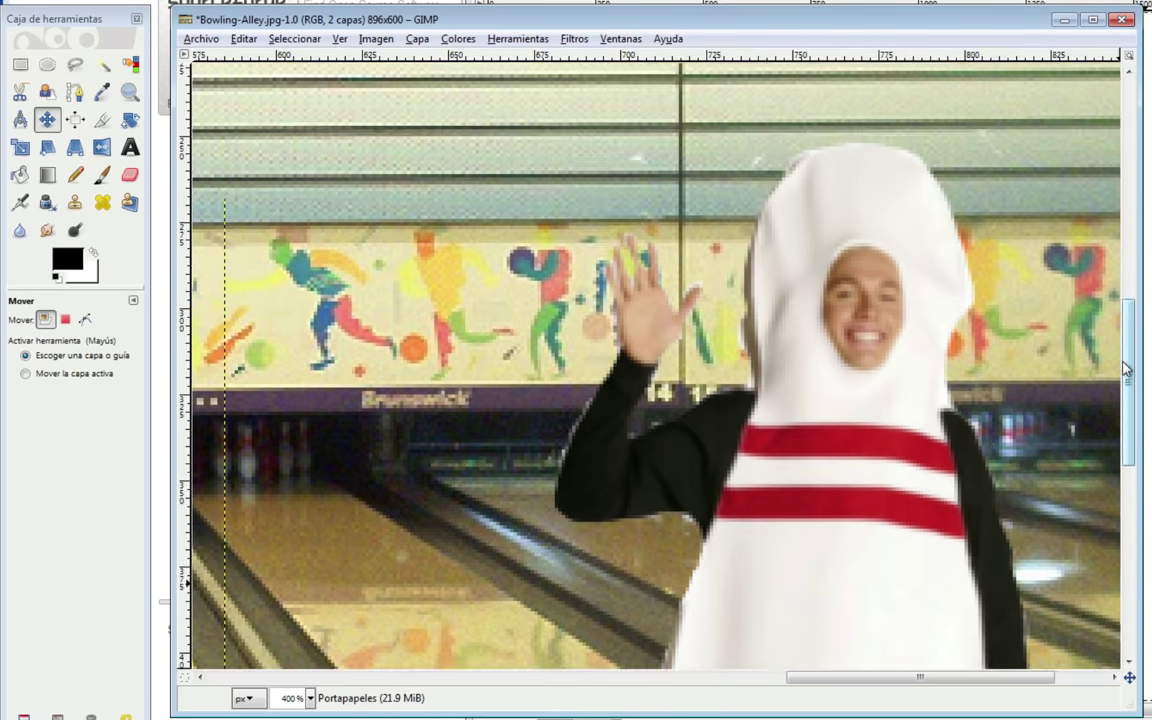
left_click_drag(1130, 420, 1128, 323)
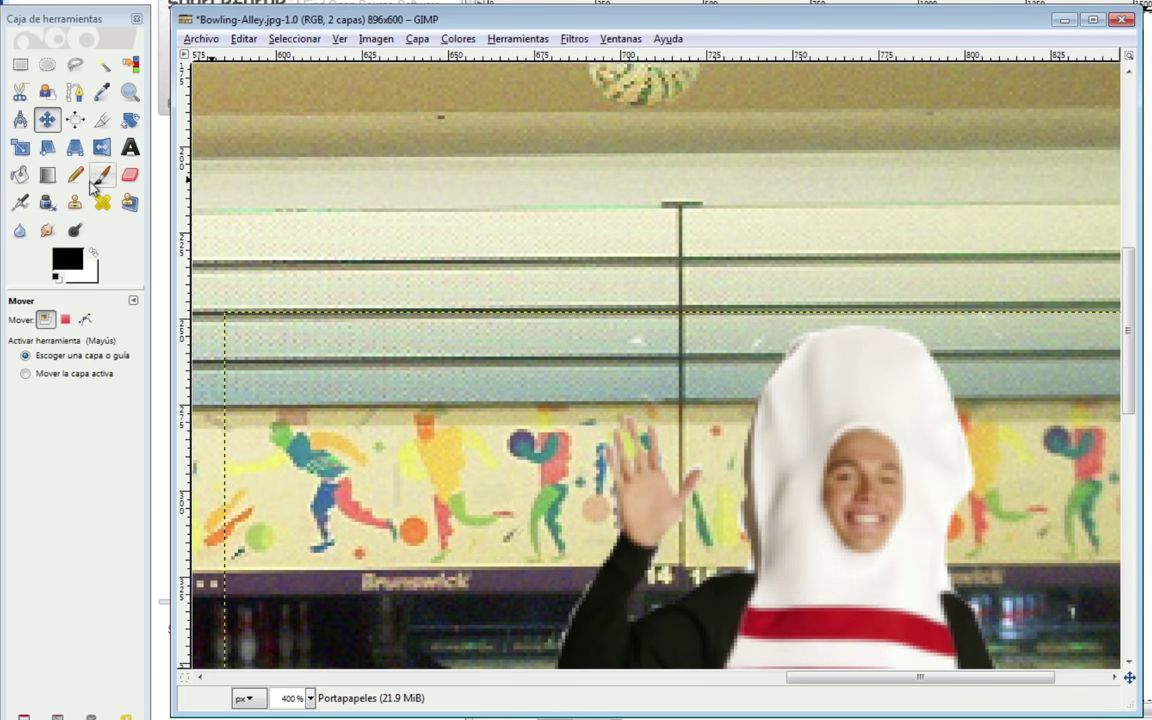
left_click(101, 175)
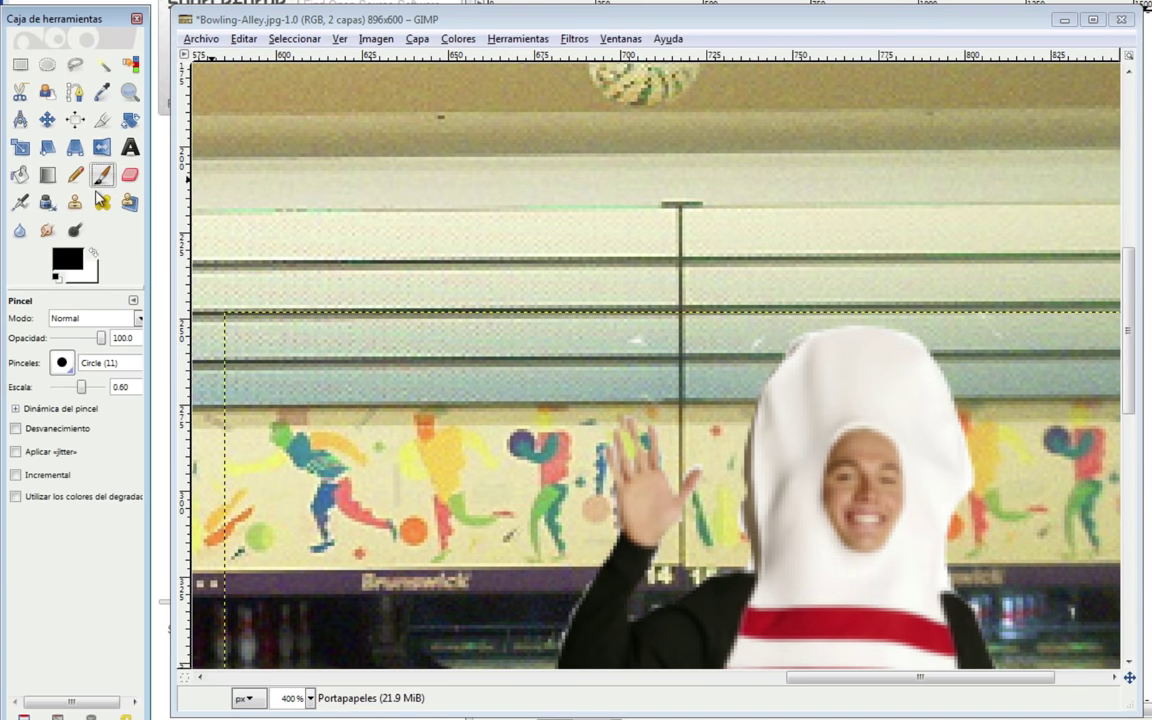
left_click(636, 341)
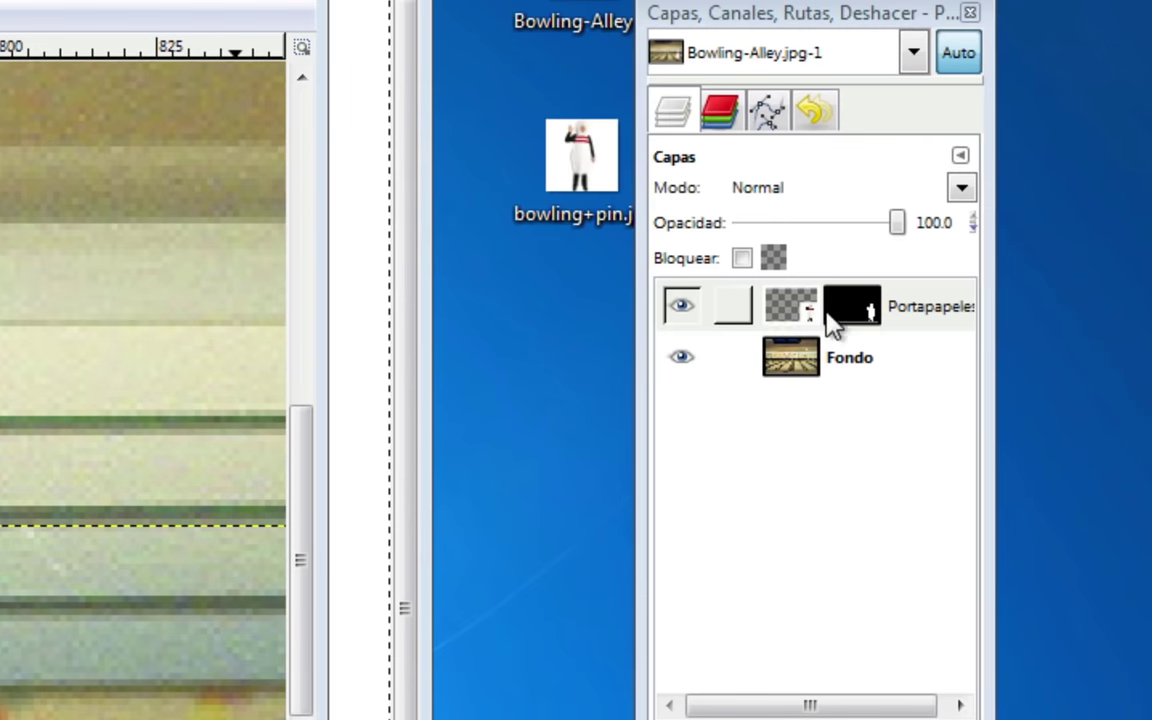
left_click(800, 312)
left_click(858, 312)
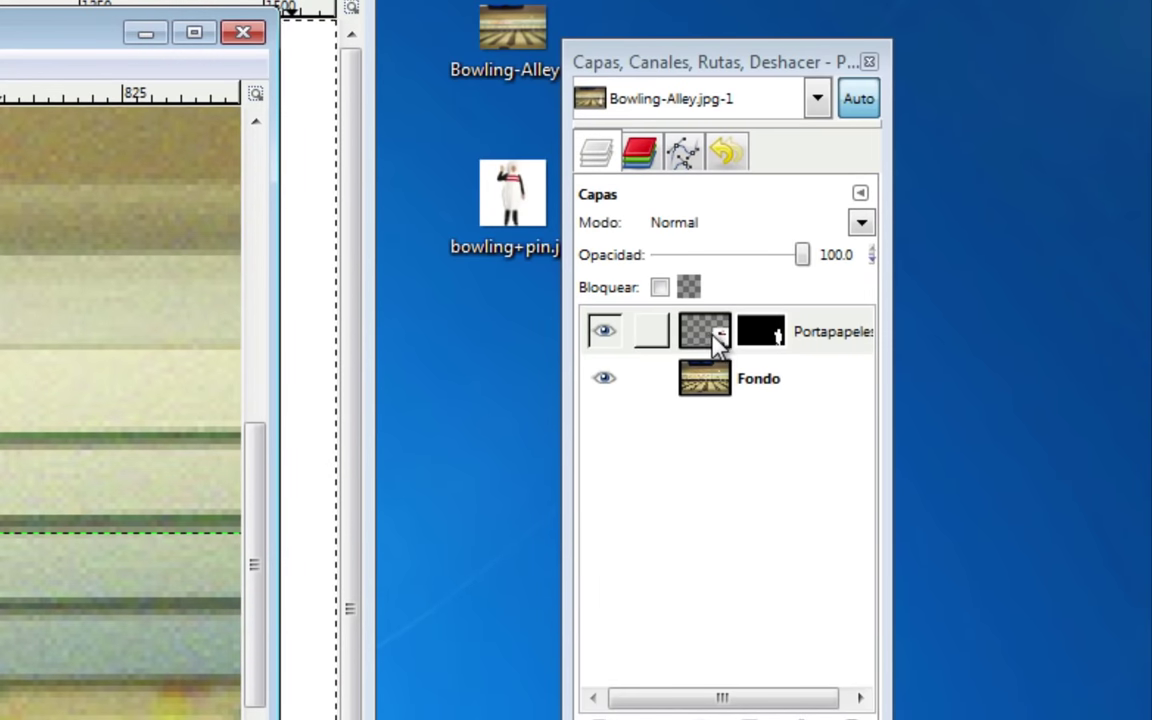
left_click(711, 336)
mouse_move(900, 378)
left_mouse_down()
mouse_move(849, 450)
mouse_move(877, 527)
mouse_move(838, 418)
mouse_move(820, 402)
left_mouse_up()
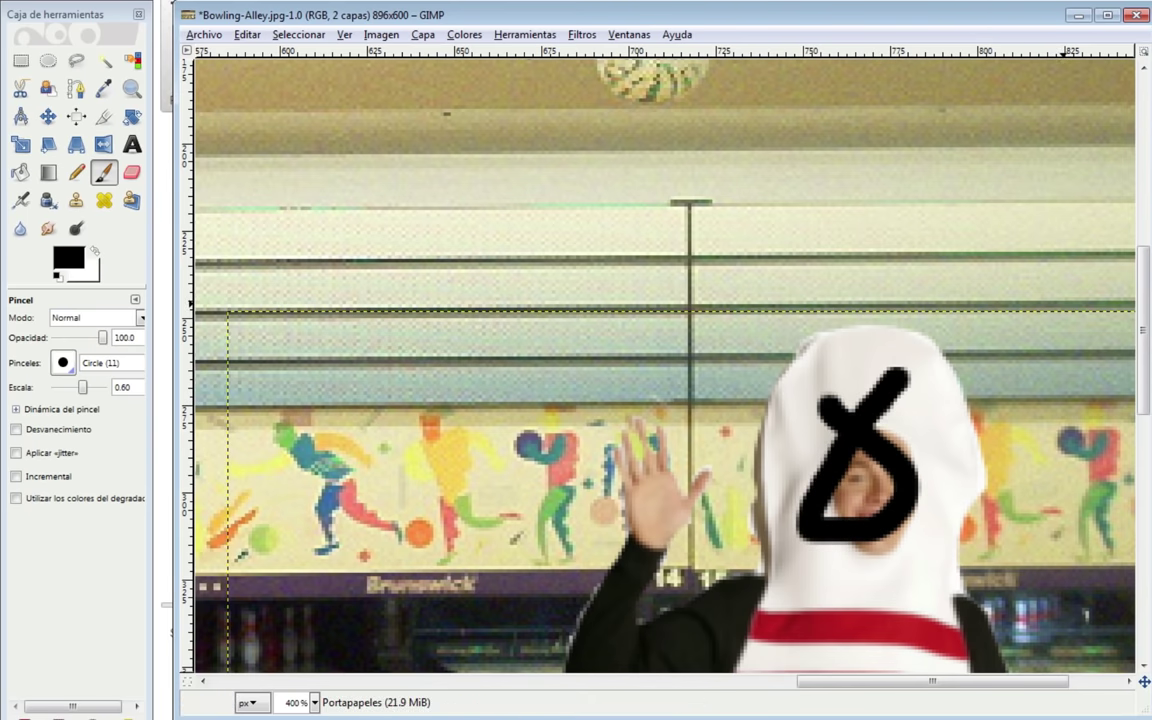
left_click(247, 36)
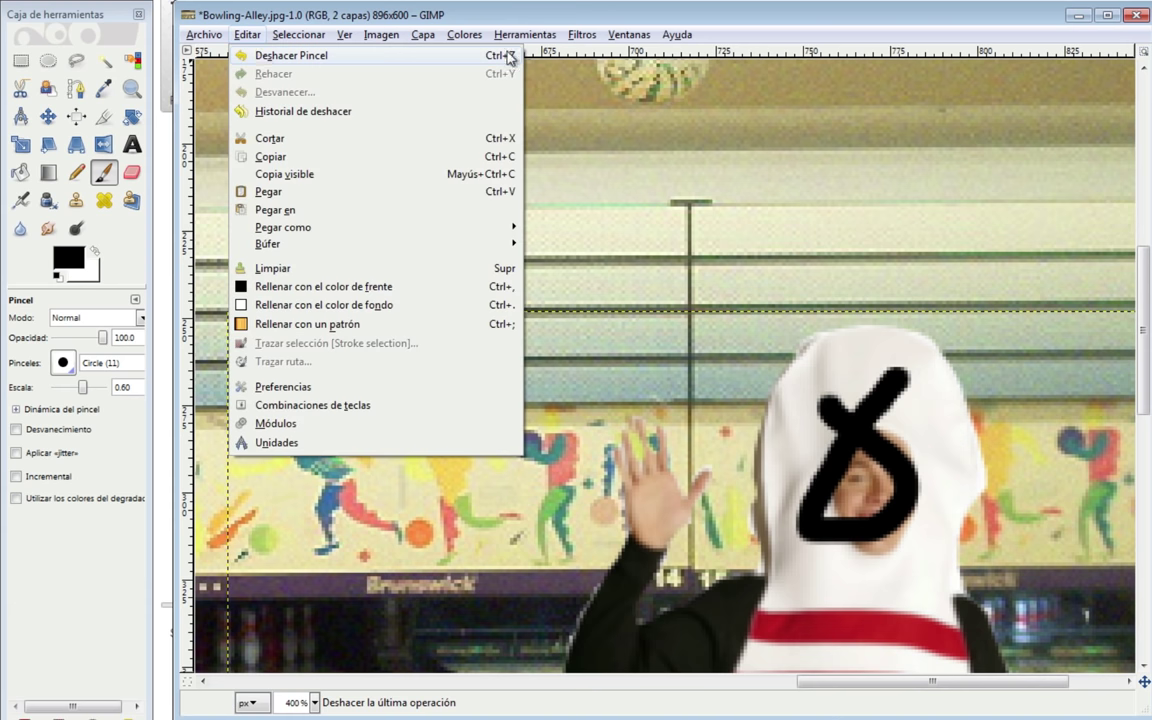
left_click(310, 12)
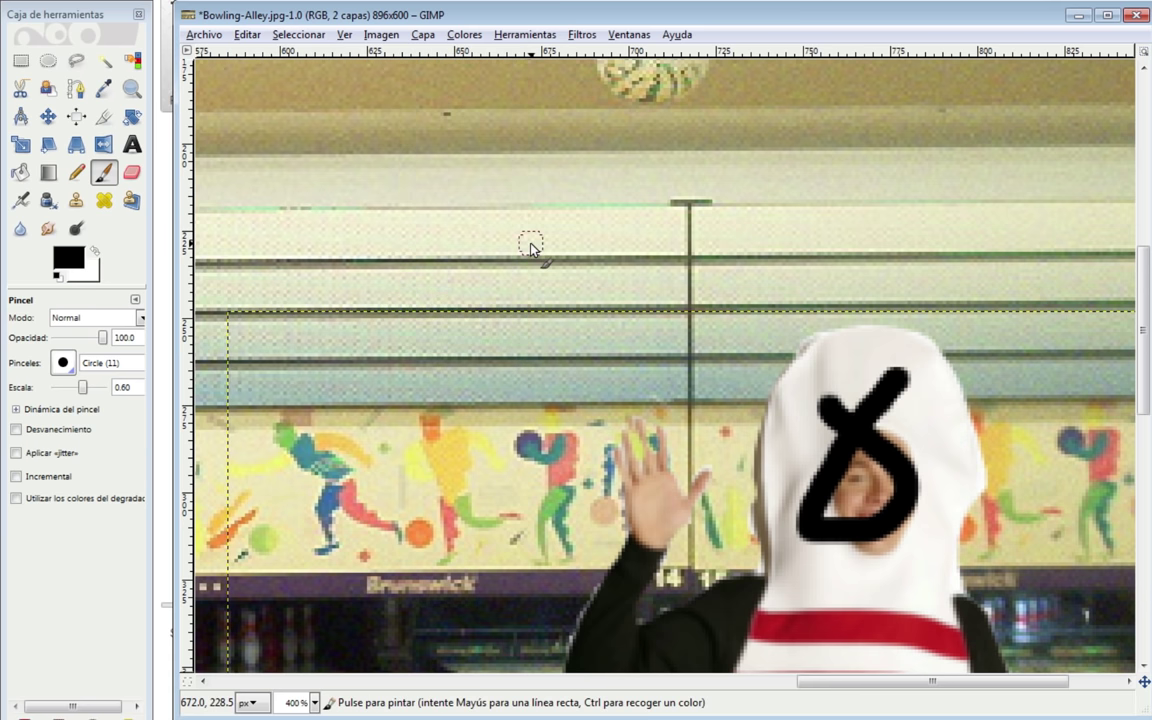
key("ctrl+z")
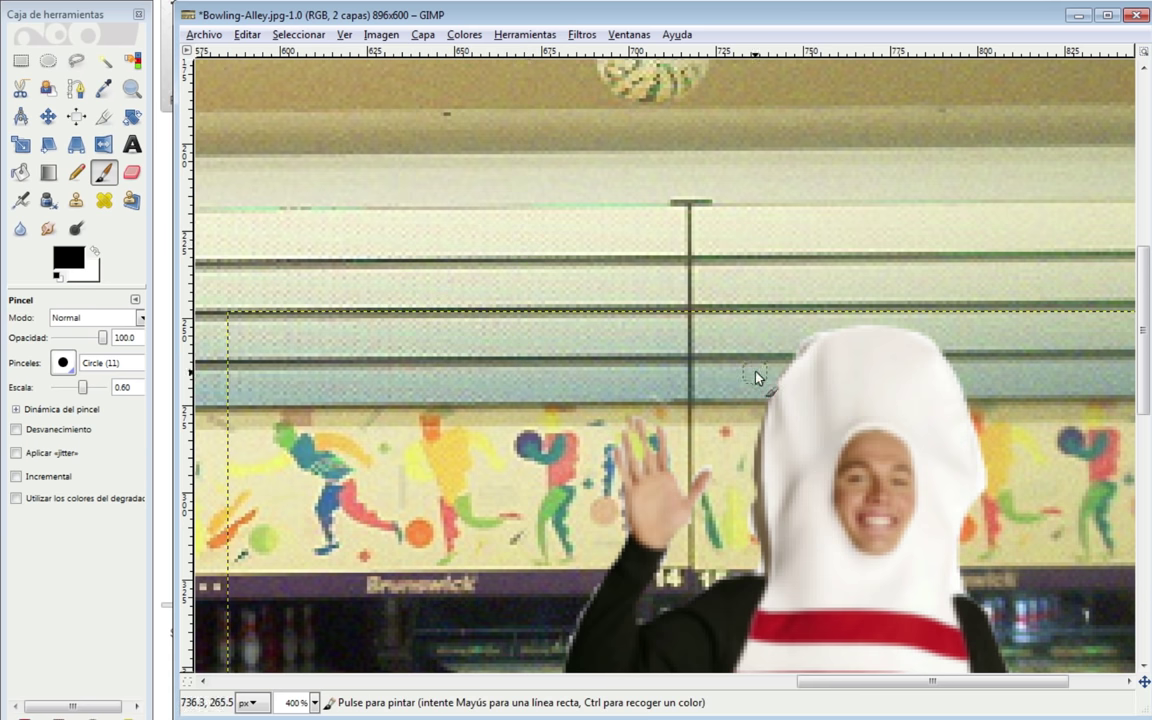
Pan the canvas and set the zoom to 100% to see the whole alley photo.
left_click_drag(755, 377, 609, 183)
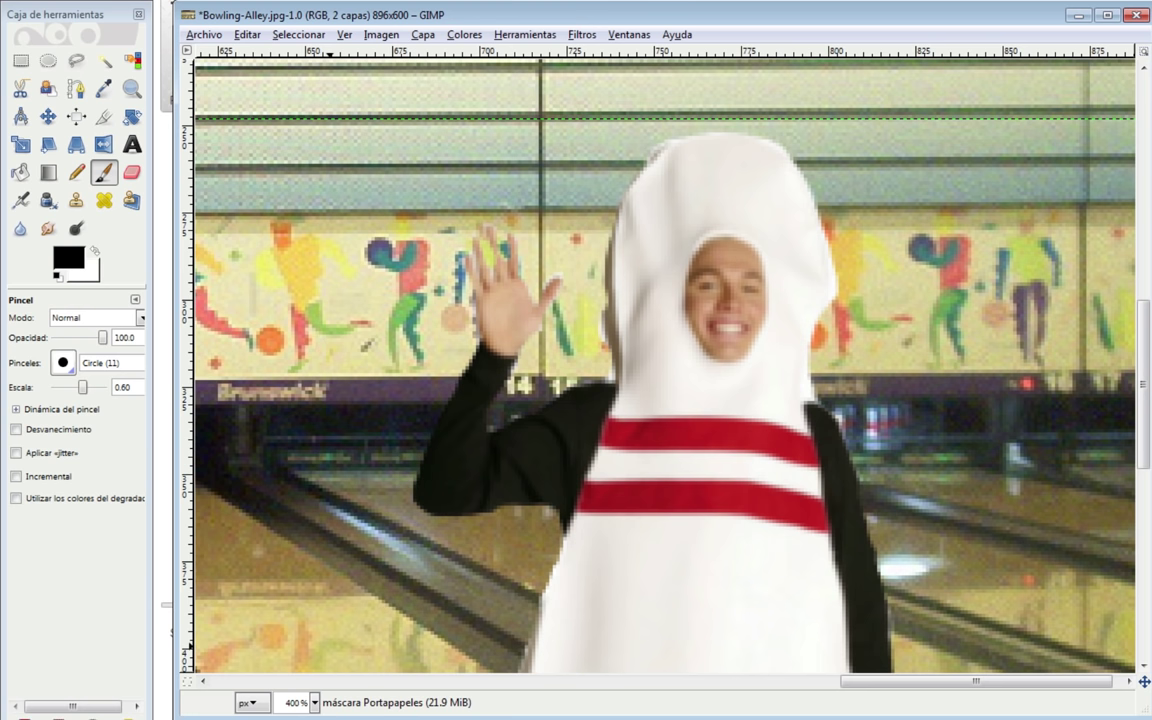
left_click(316, 703)
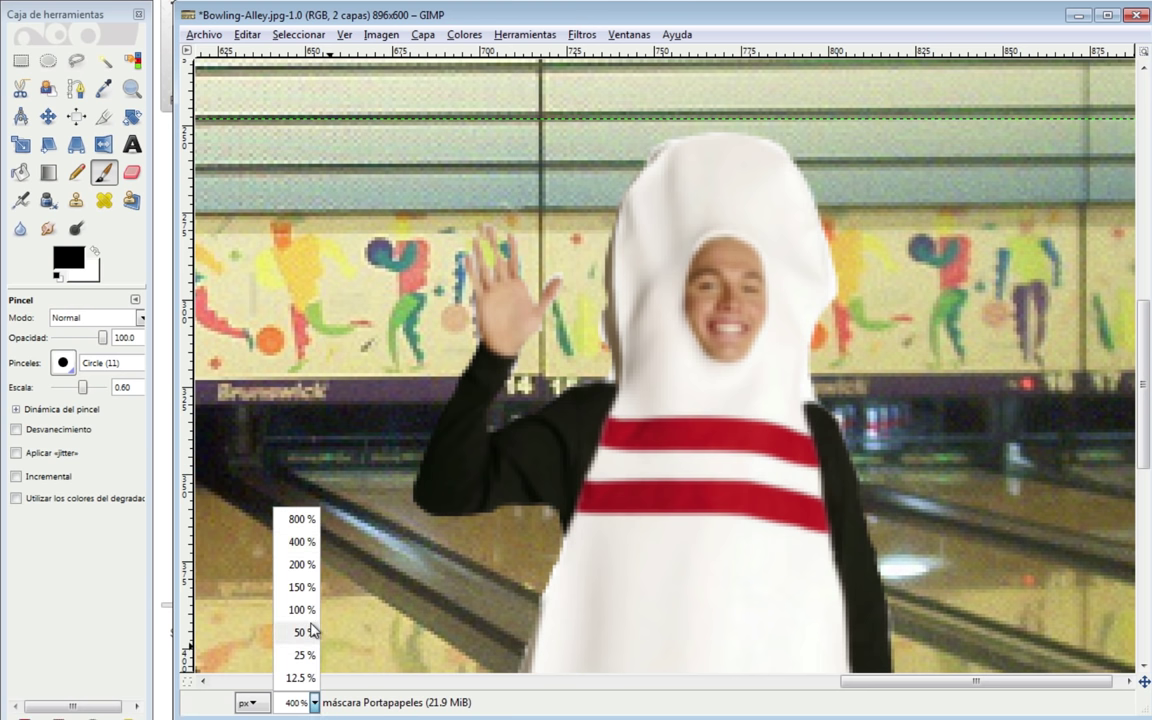
left_click(297, 586)
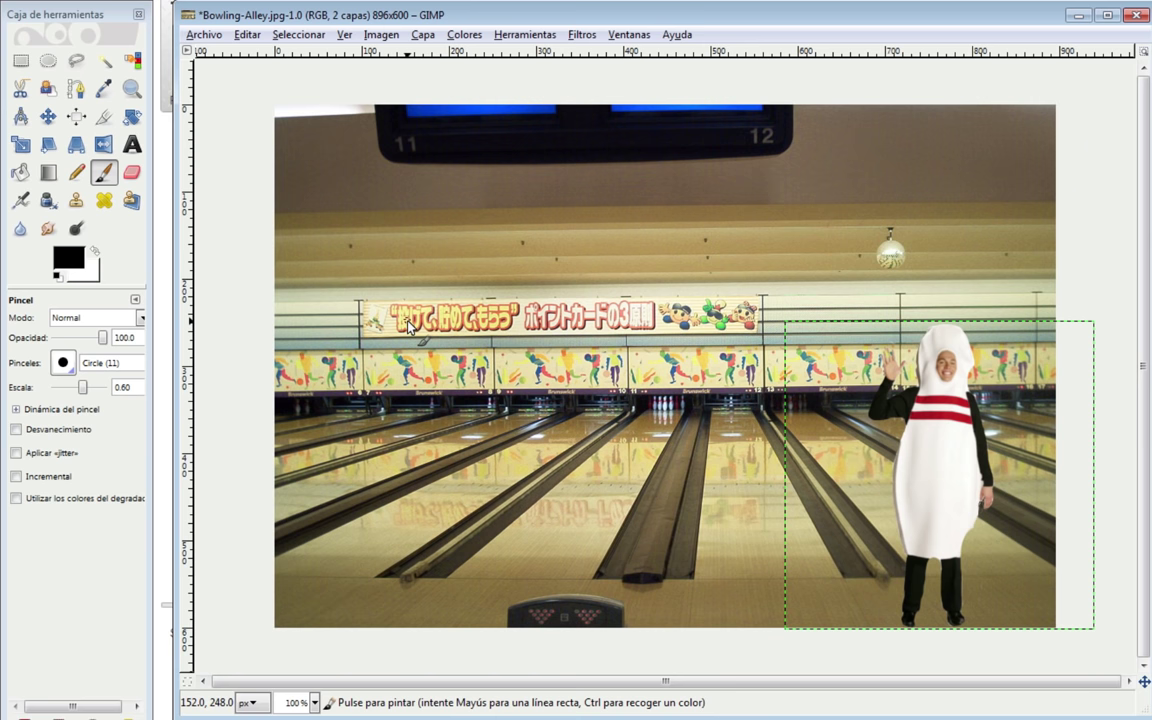
Start a direct save over the original JPEG, then cancel it.
left_click(204, 35)
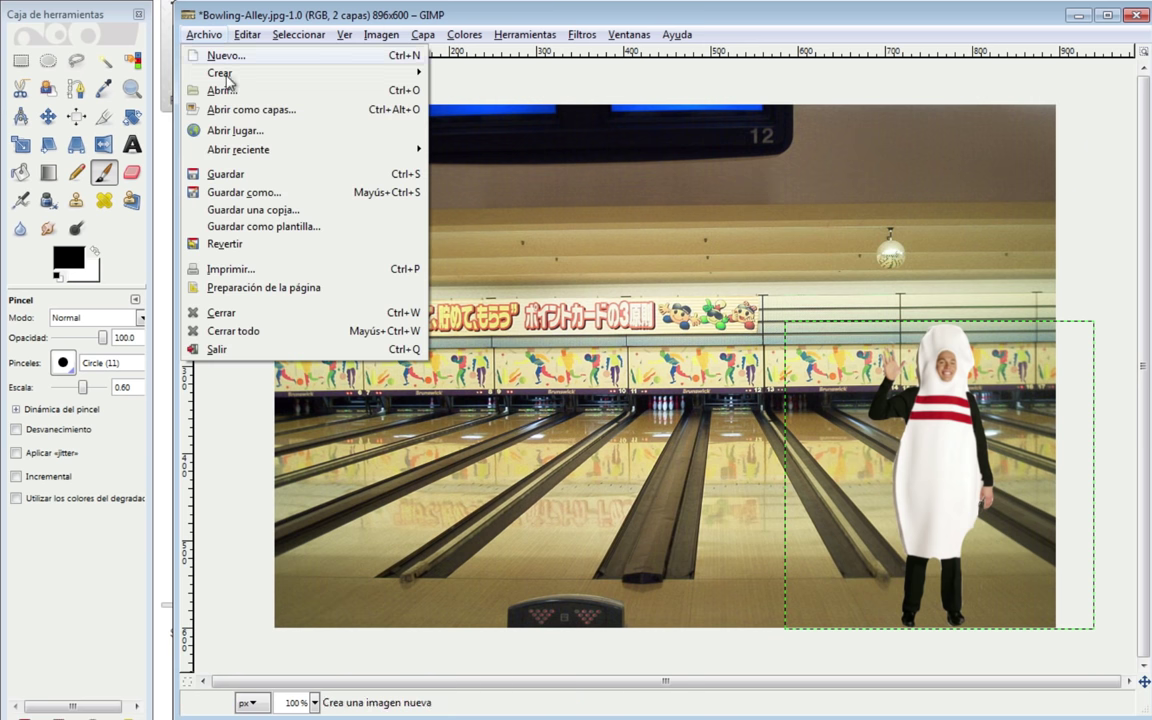
left_click(255, 177)
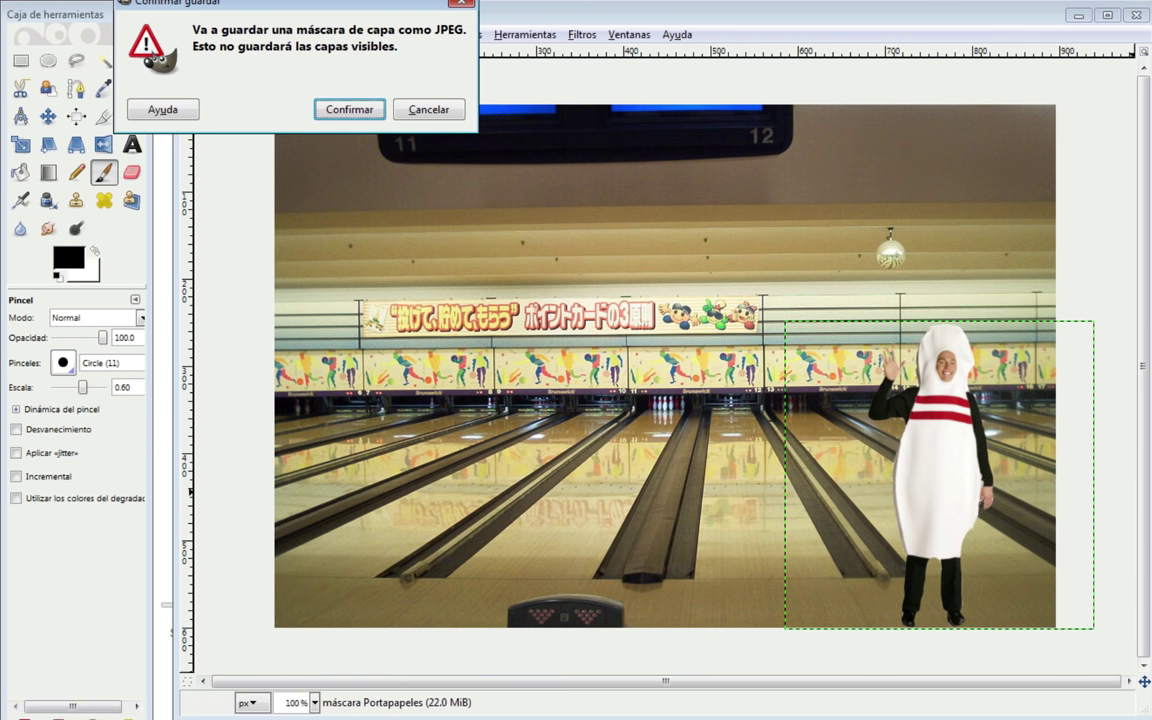
left_click(428, 112)
Save a flattened copy as Bowling-Alley-Montaje.jpg on the desktop at JPEG quality 95.
left_click(200, 35)
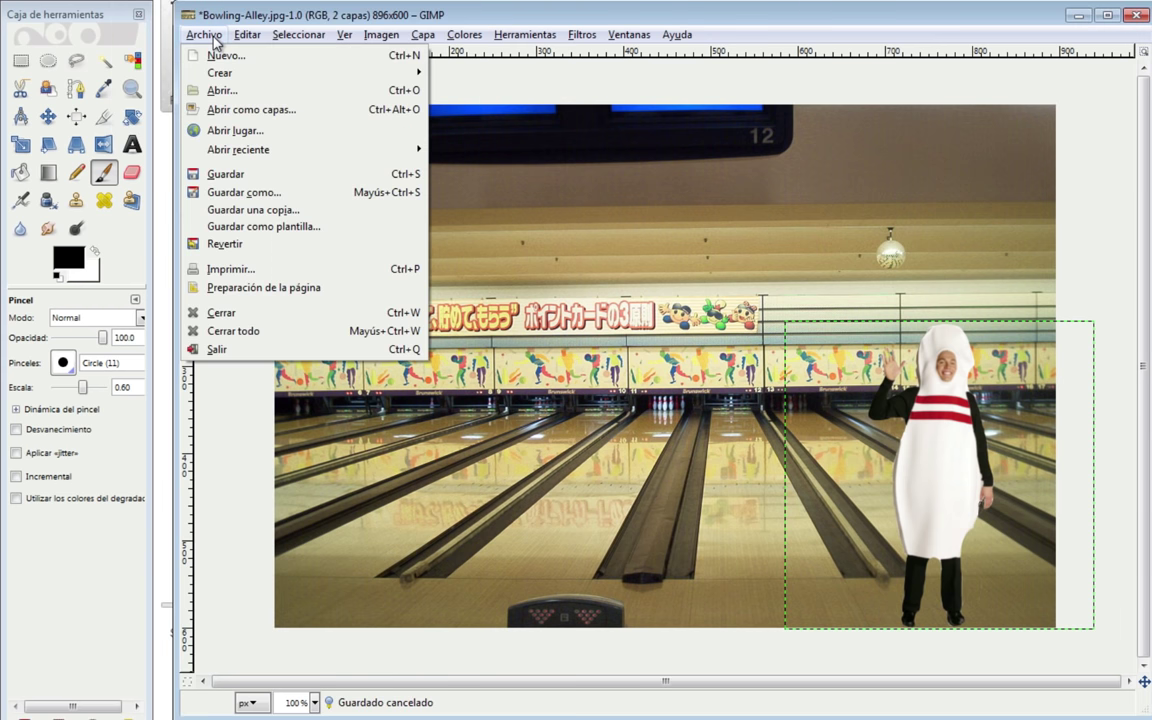
left_click(228, 211)
left_click(671, 333)
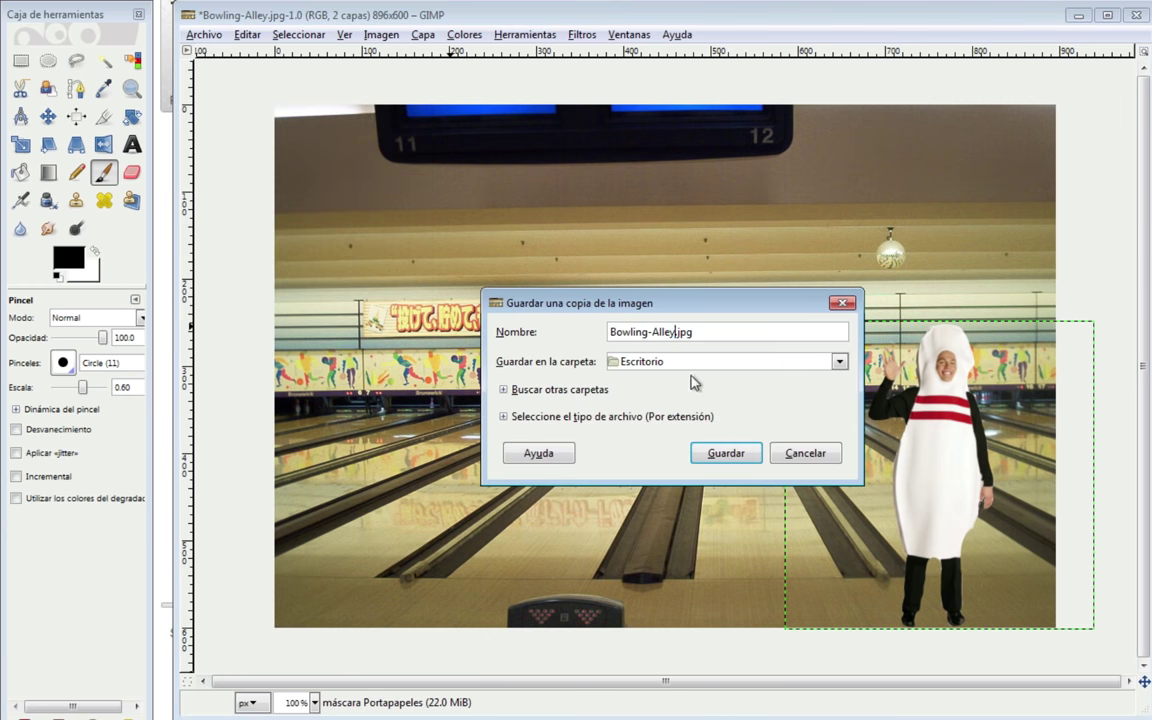
type("-Montaje")
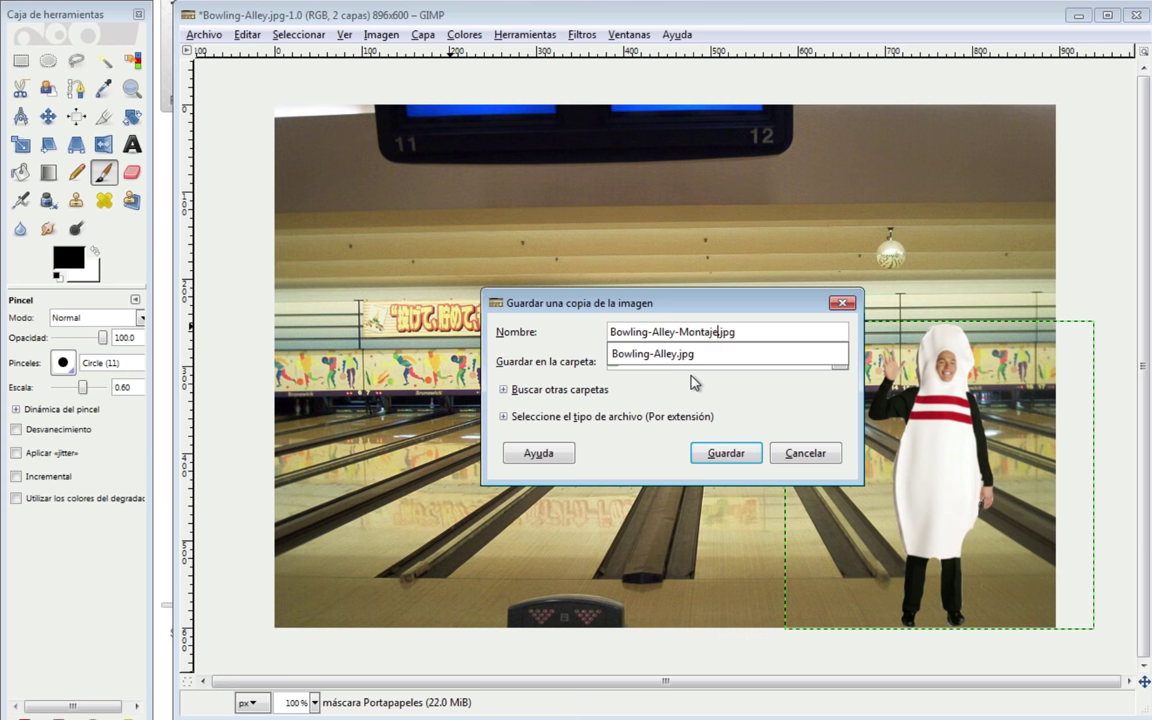
left_click(731, 455)
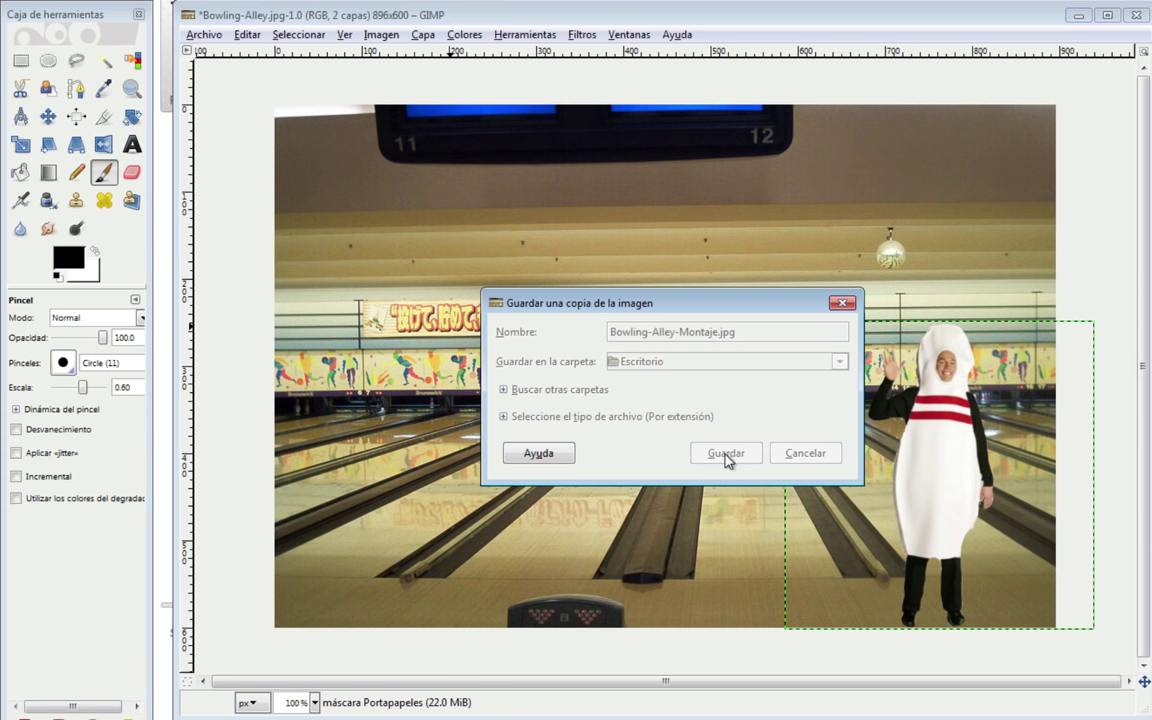
left_click(727, 456)
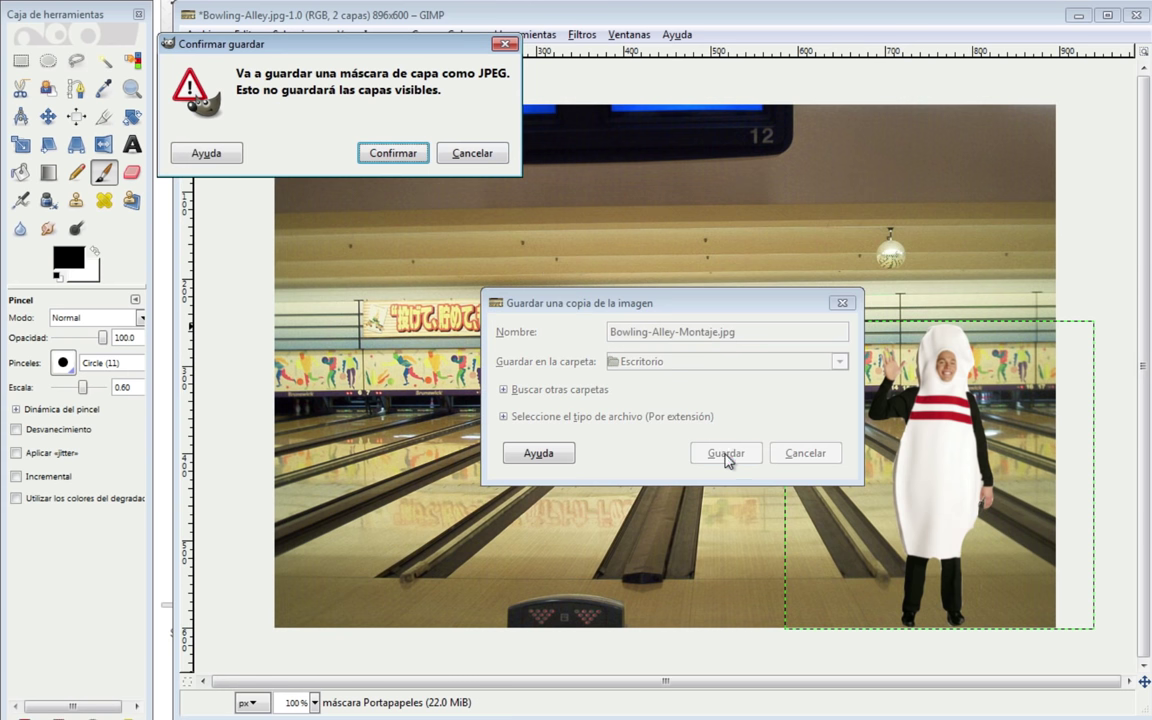
left_click(385, 153)
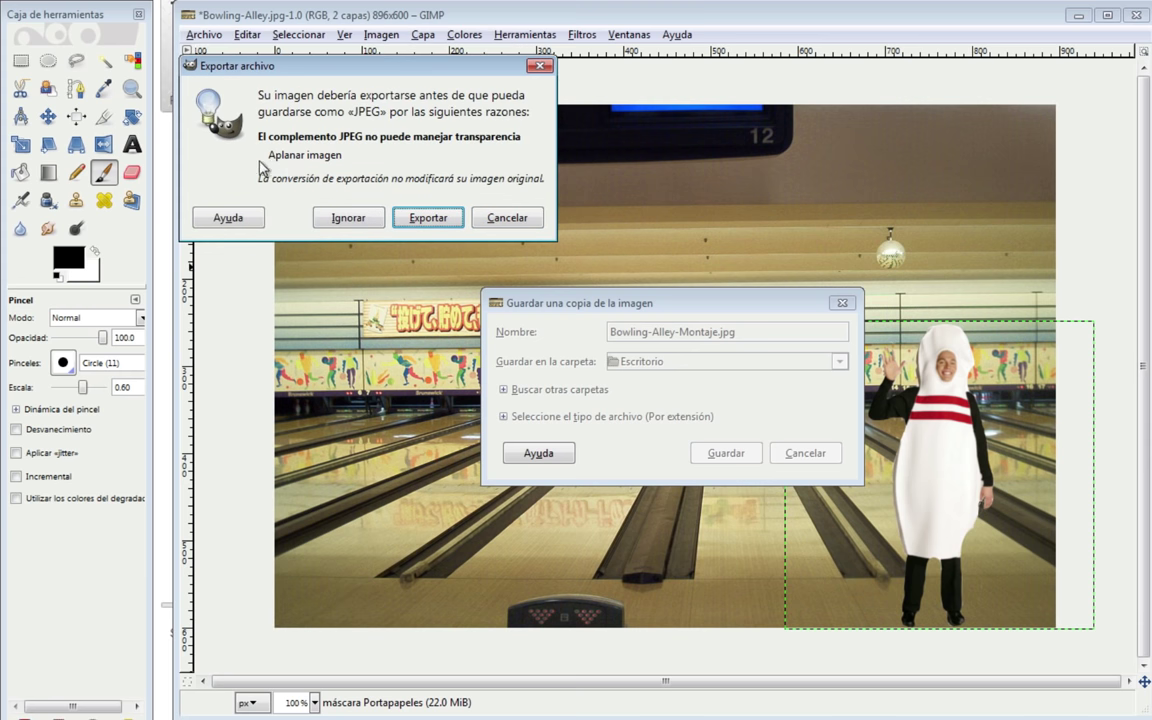
left_click(425, 219)
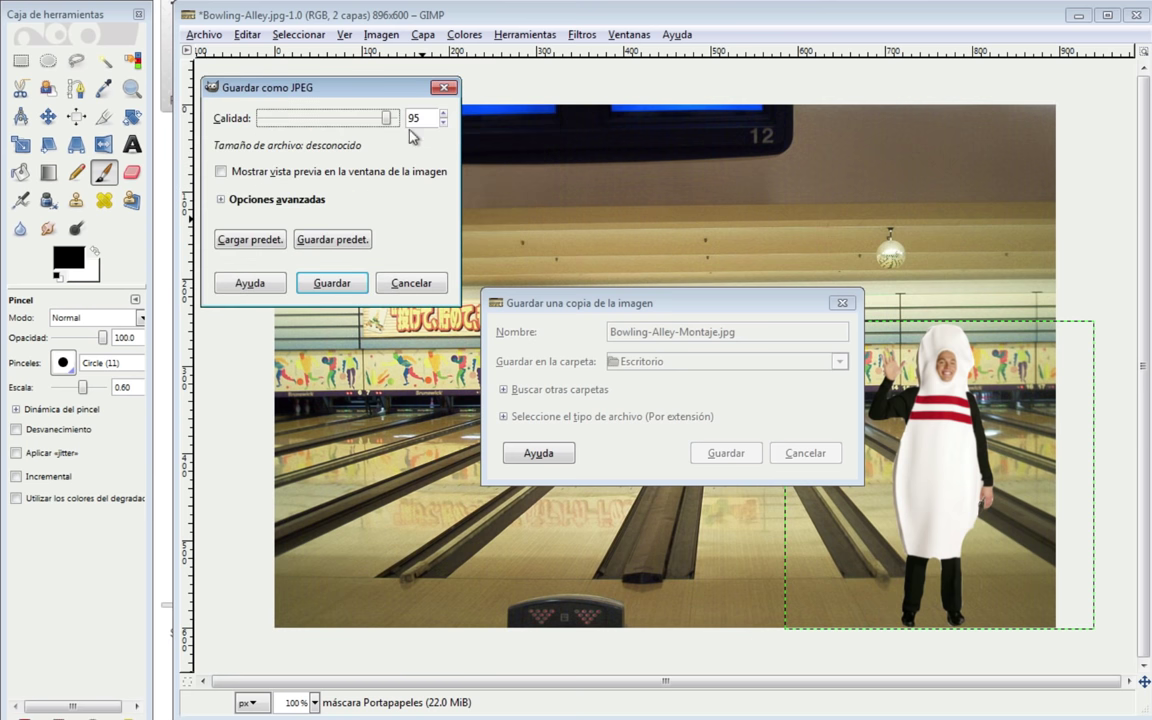
left_click(336, 286)
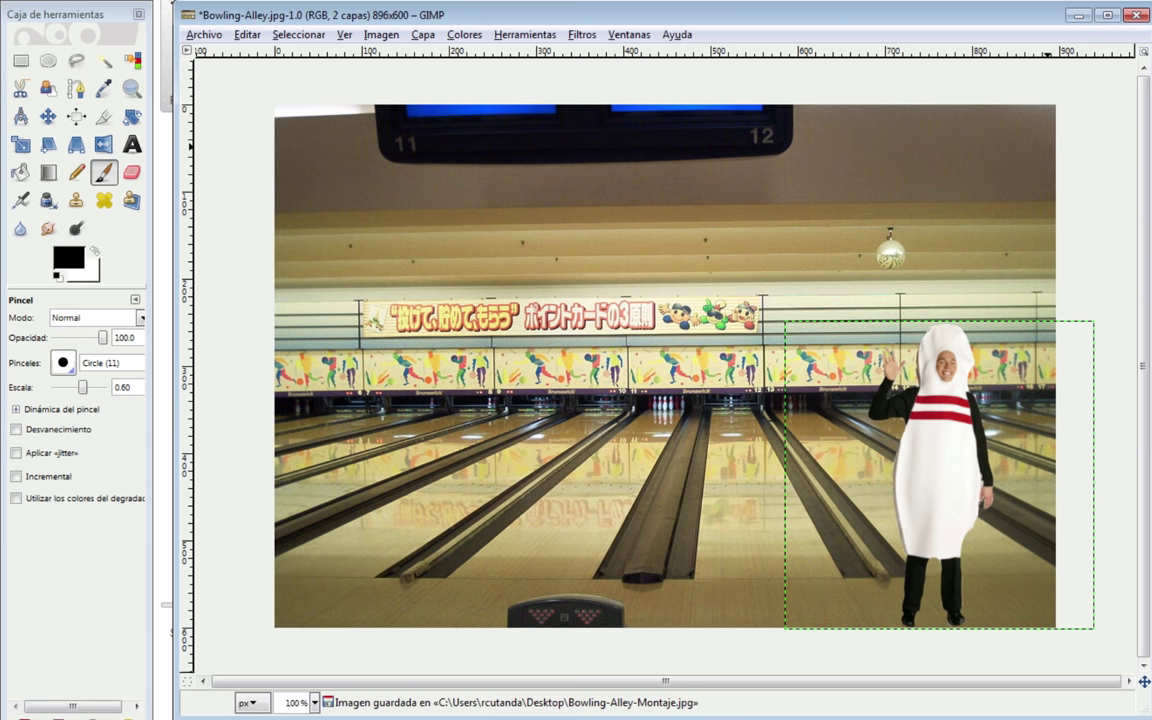
Open Bowling-Alley-Montaje.jpg from the desktop in Explorer to confirm it saved (253 KB, 896×600).
key("ctrl+l")
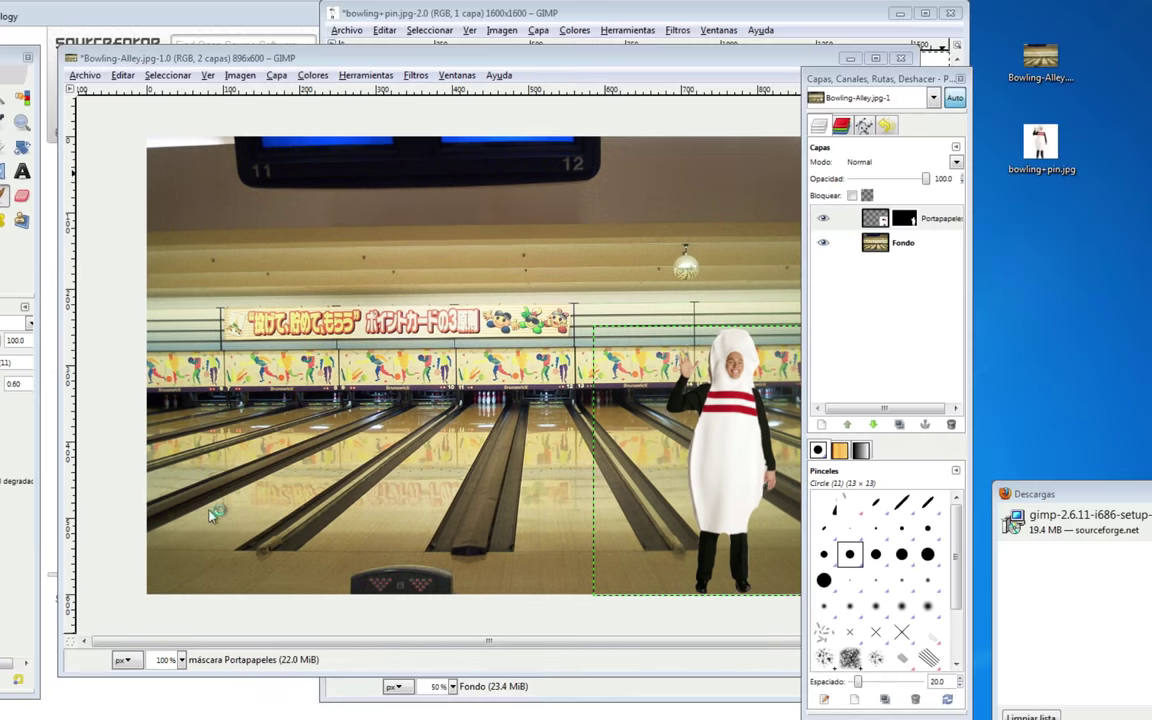
key("super+e")
left_click(262, 226)
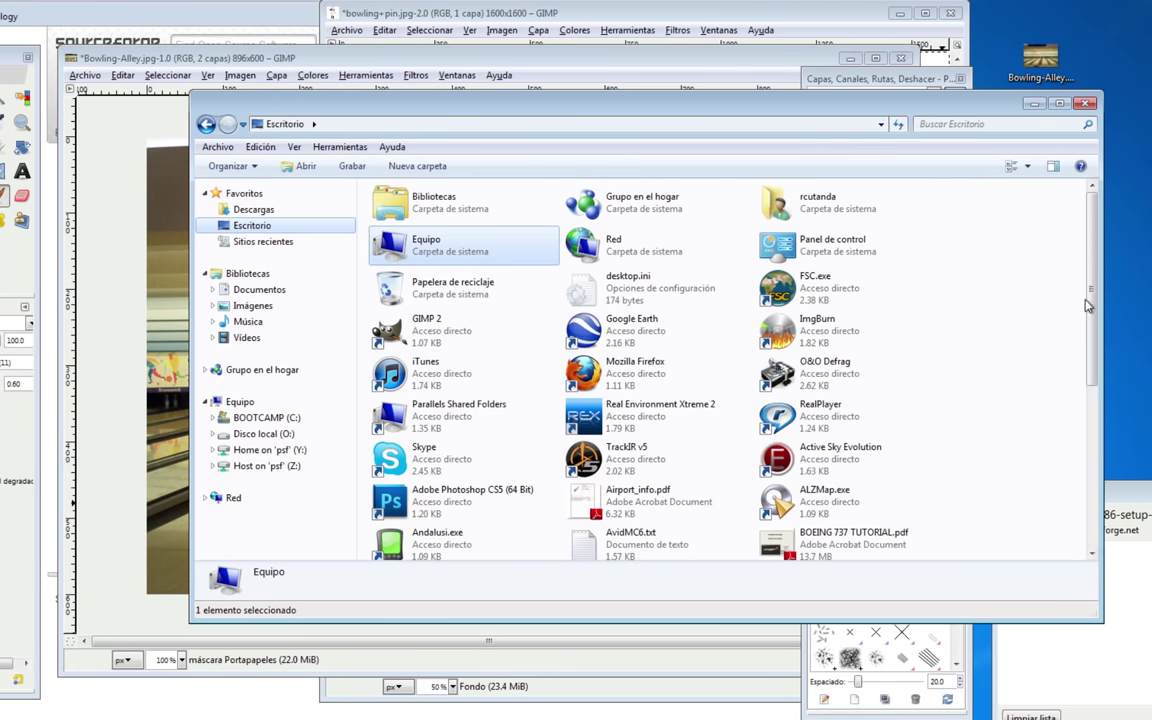
left_click_drag(1090, 303, 1113, 455)
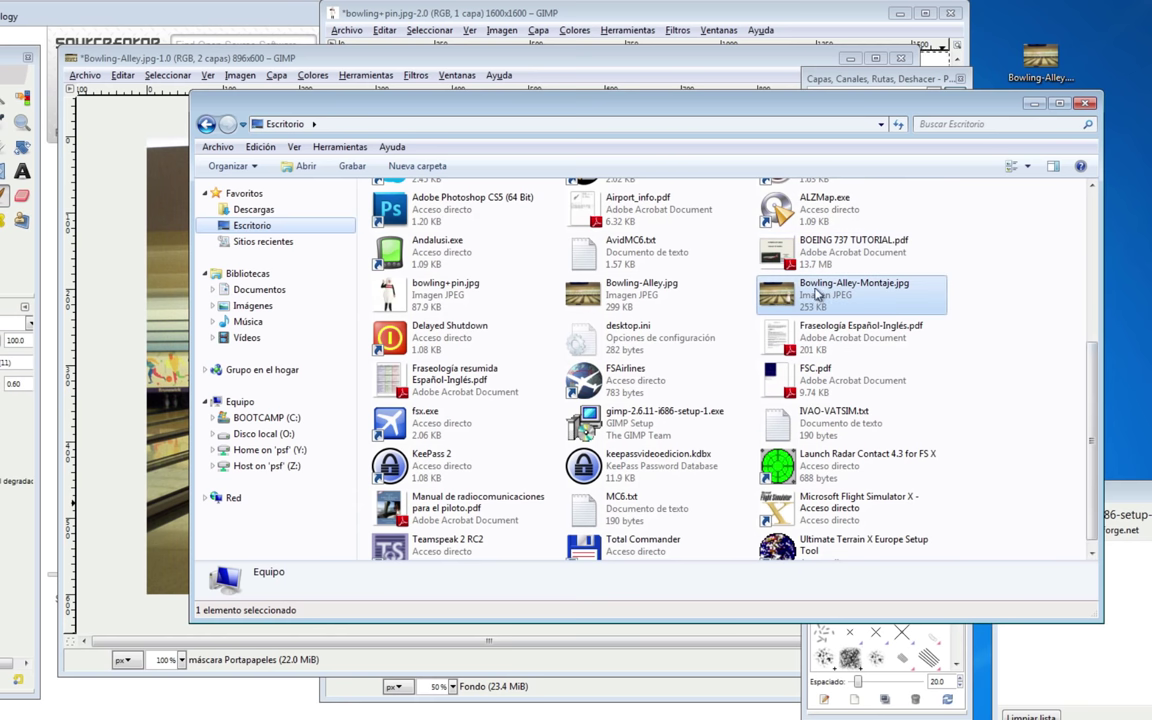
left_click(780, 300)
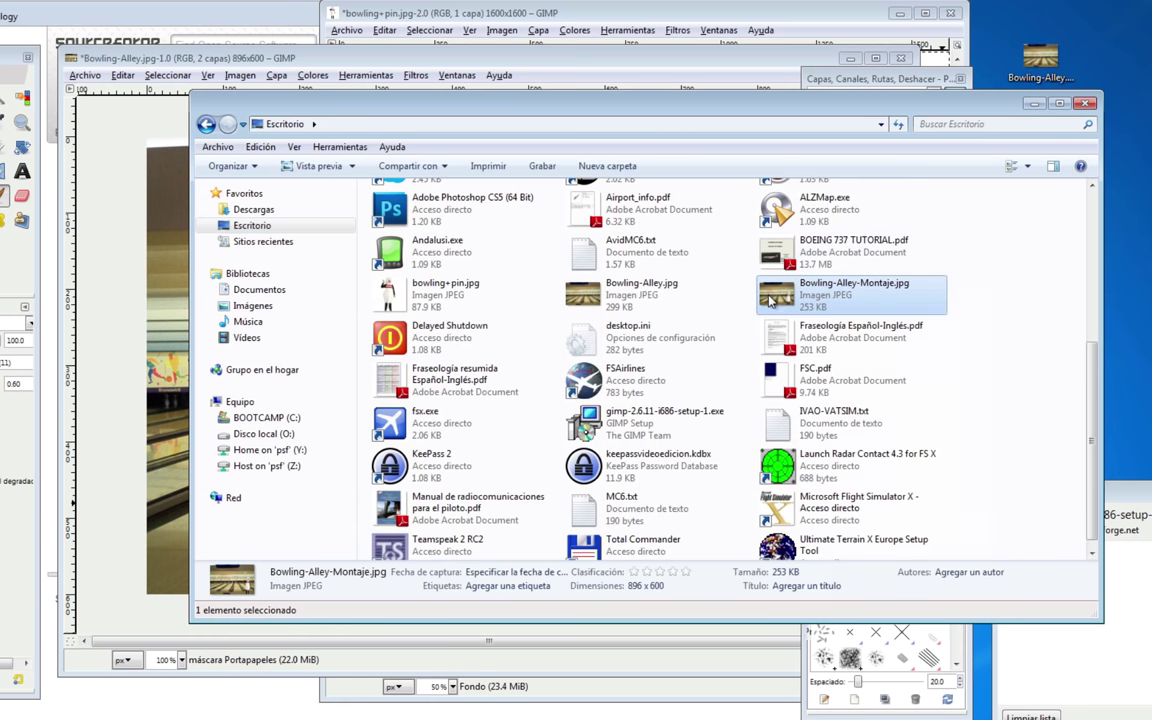
double_click(771, 310)
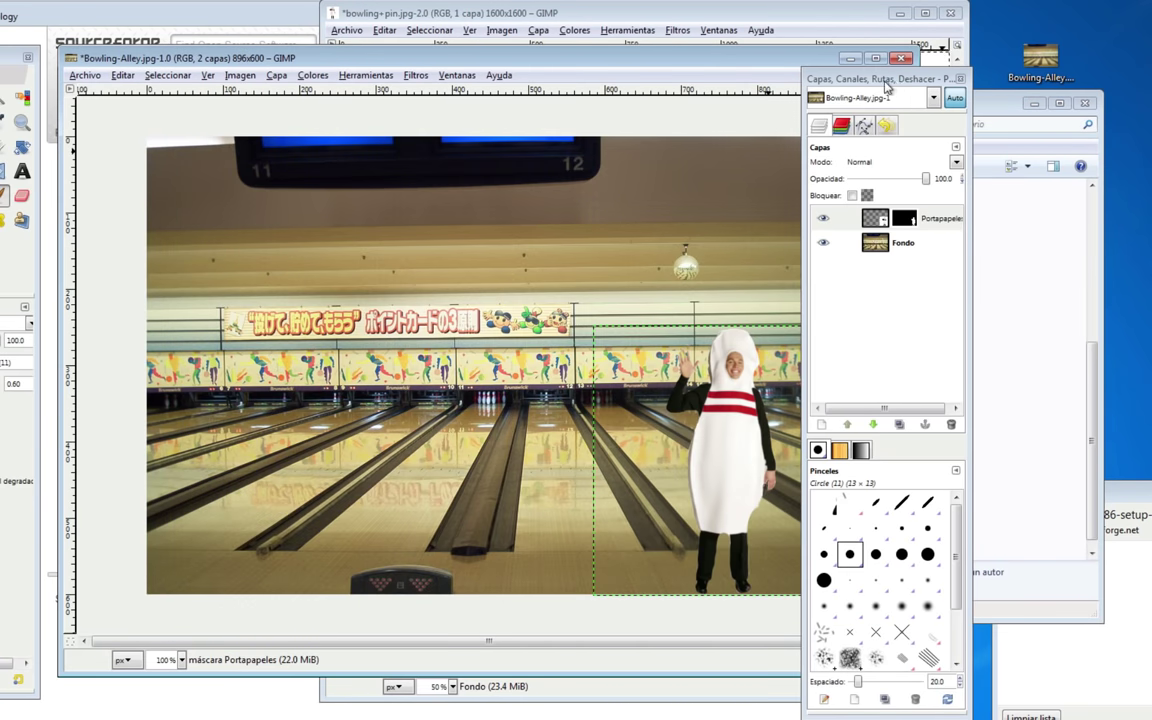
key("Tab")
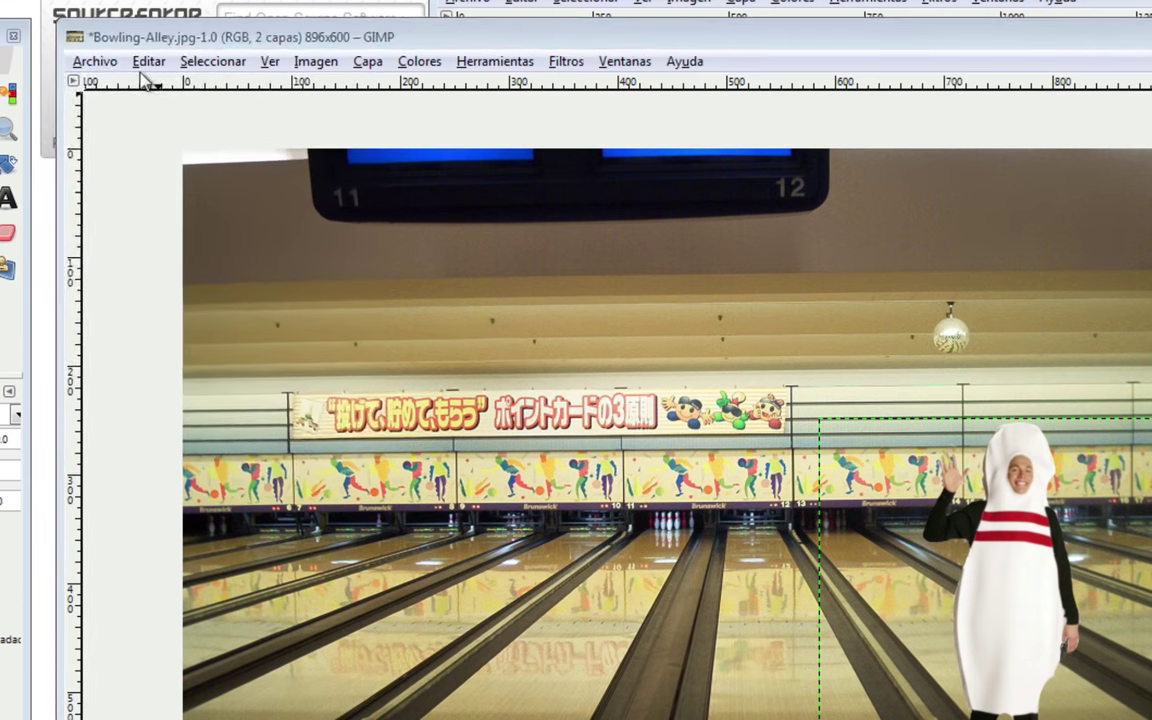
left_click(95, 61)
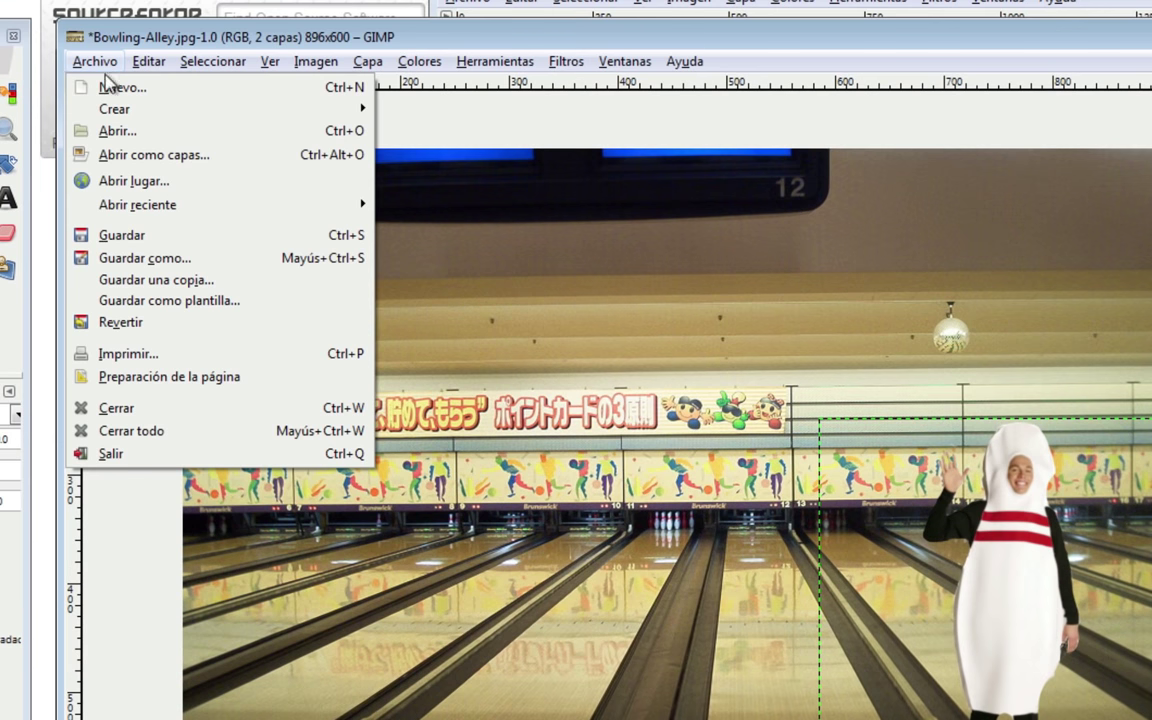
Save the layered composite as Bowling-Alley.xcf in GIMP XCF format, then close the image.
left_click(140, 262)
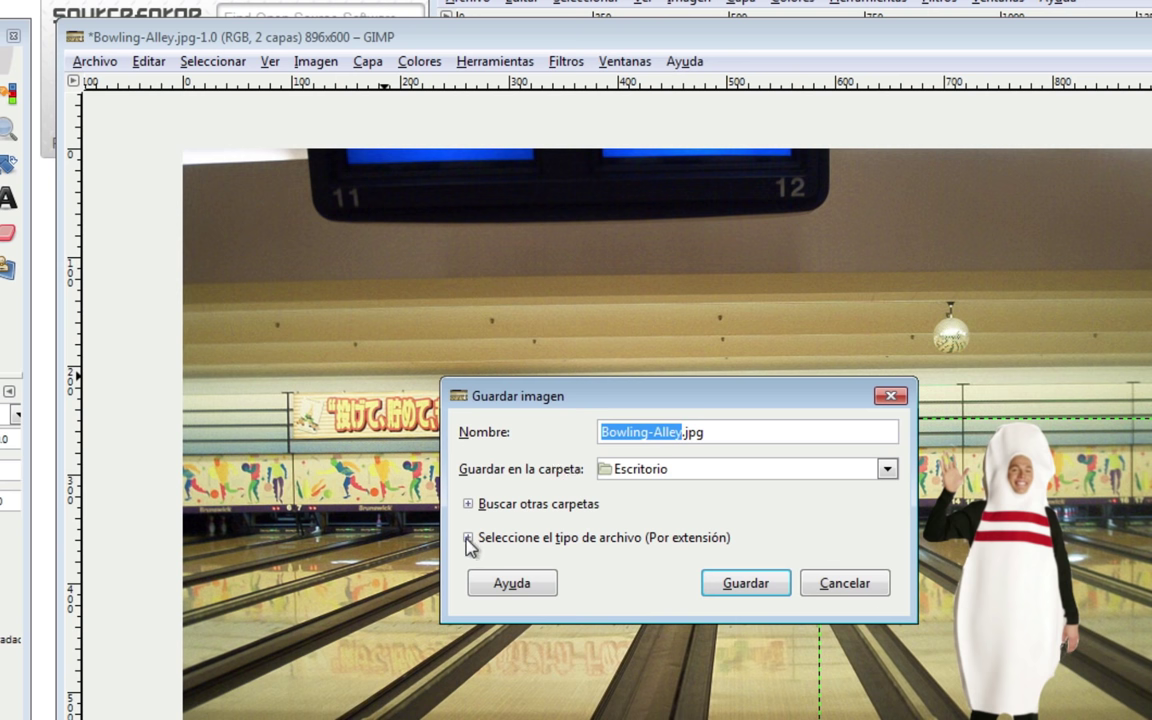
left_click(469, 541)
left_click(510, 445)
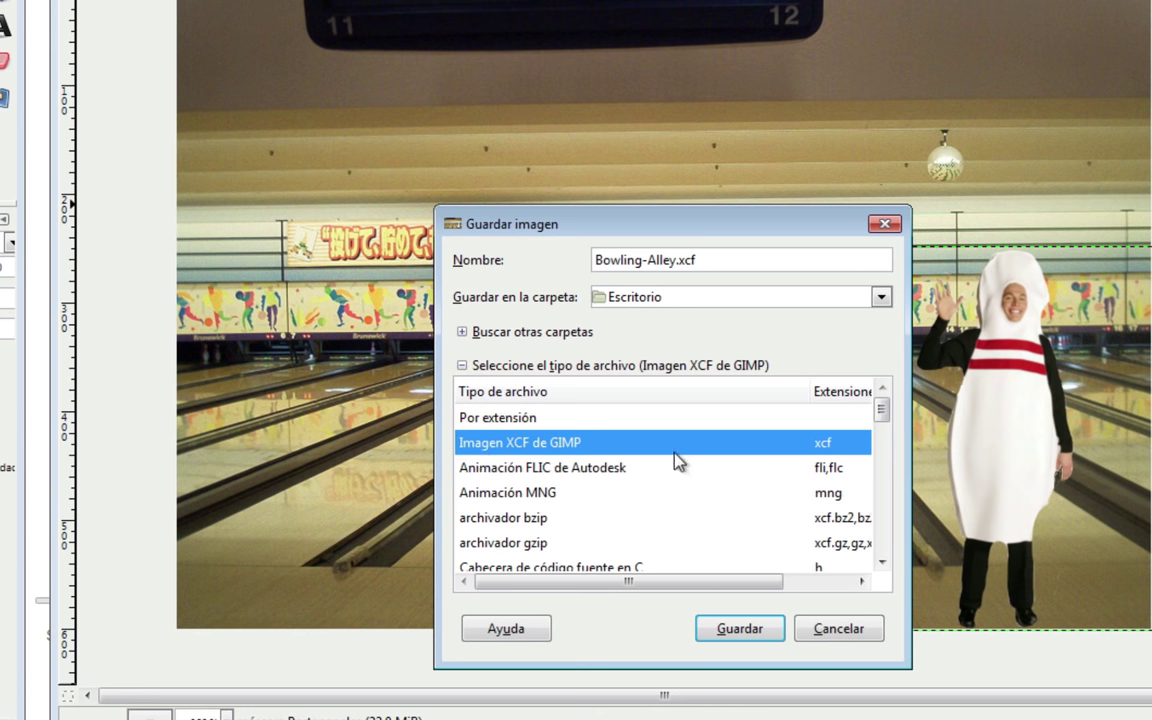
left_click(740, 628)
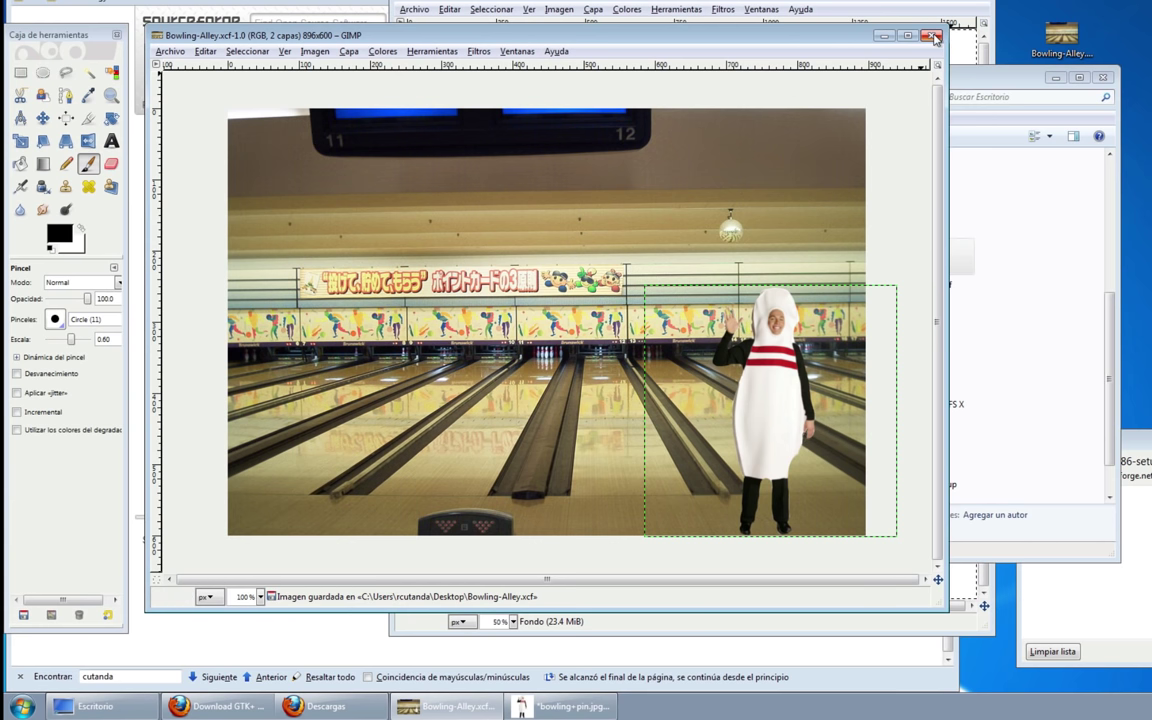
key("ctrl+w")
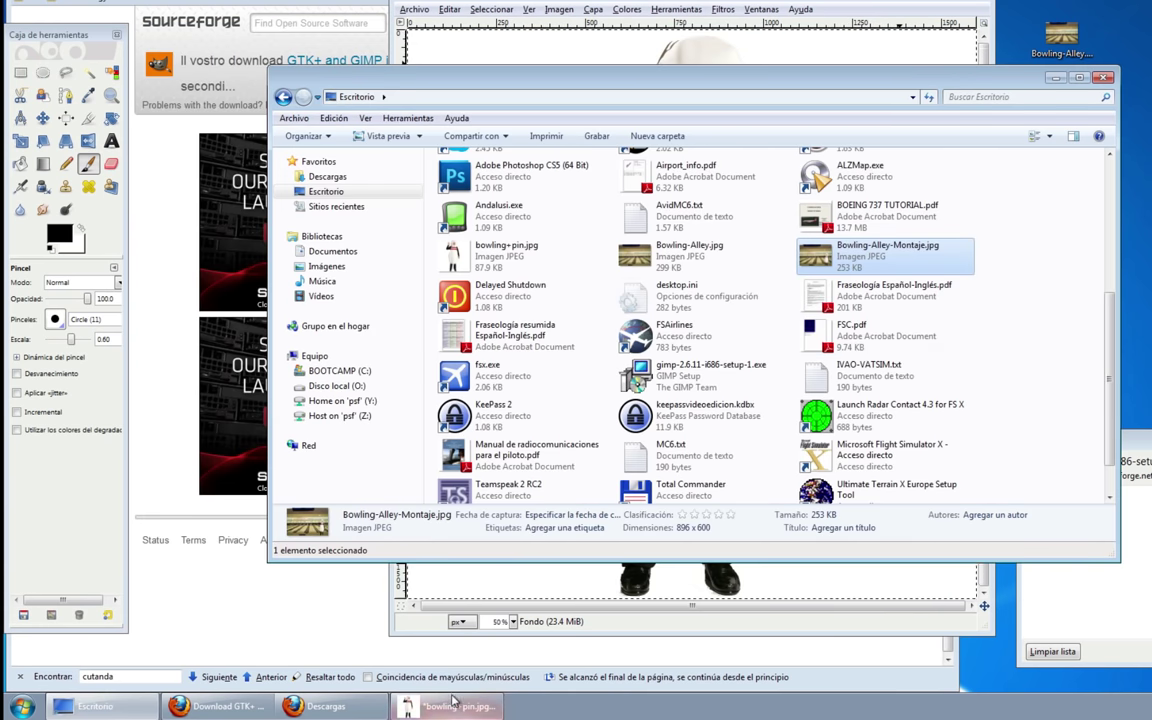
Quit GIMP, discarding the unsaved changes to the bowling-pin image.
left_click(410, 628)
left_click(414, 9)
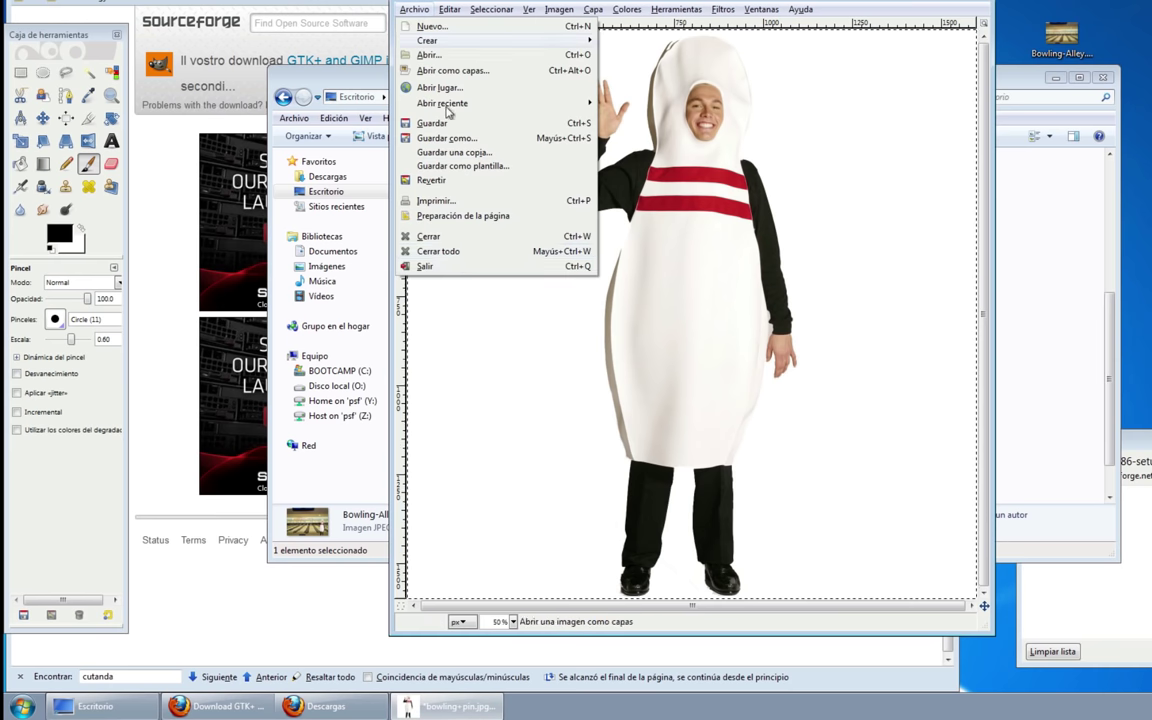
left_click(455, 267)
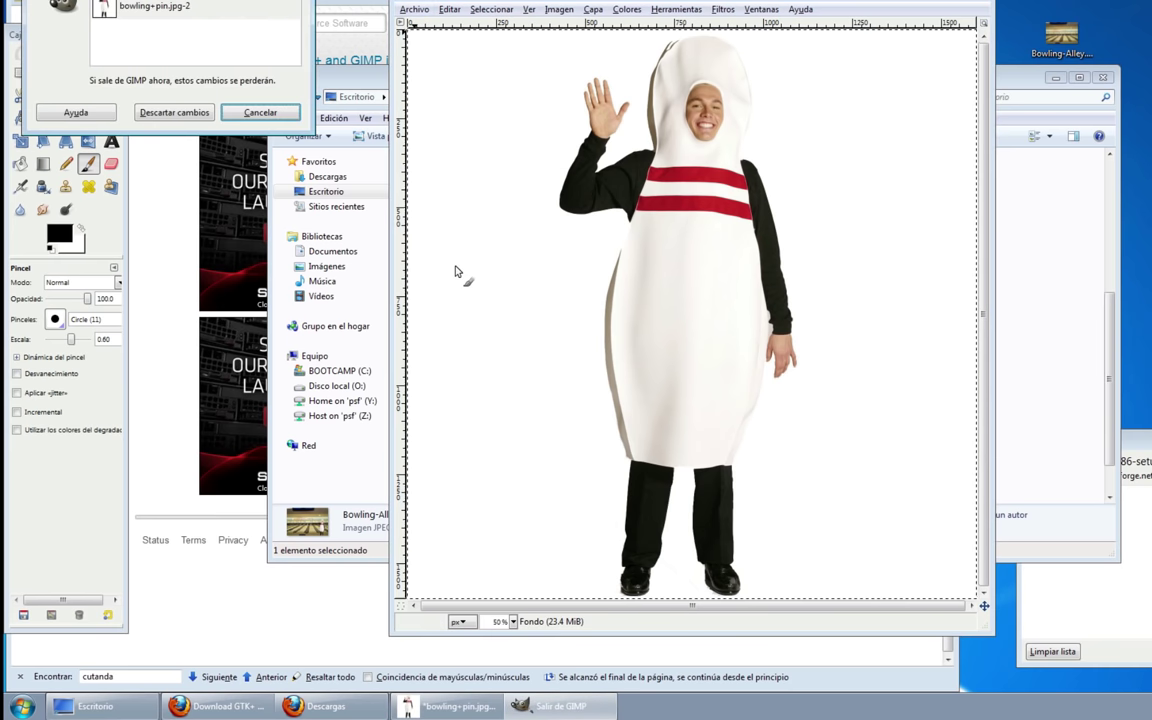
left_click(176, 113)
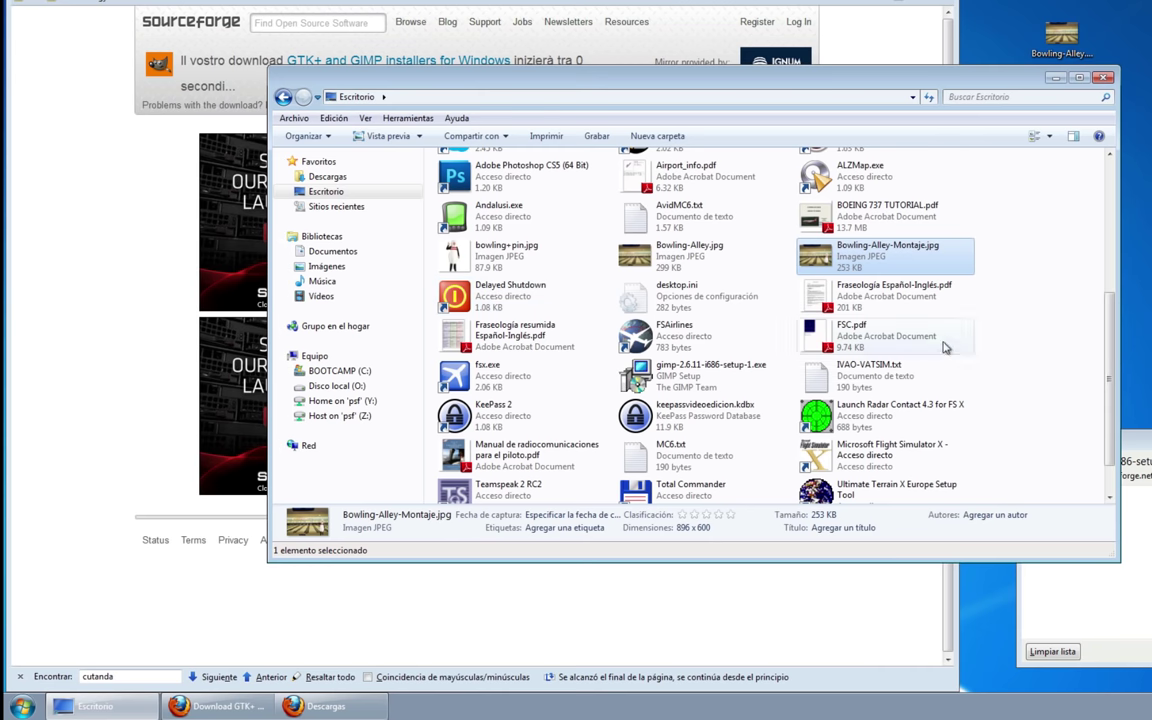
Select Bowling-Alley.xcf in Explorer and minimize Firefox and Explorer to show the desktop.
scroll(830, 300, "down", 1)
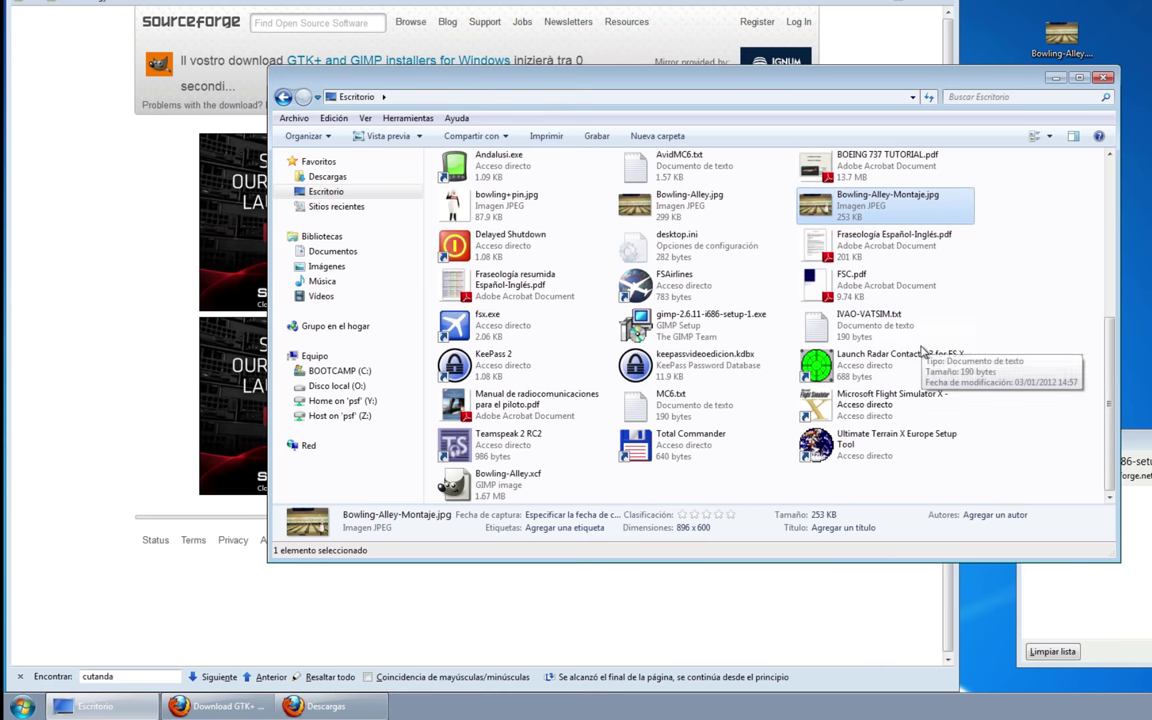
left_click(495, 490)
left_click(218, 706)
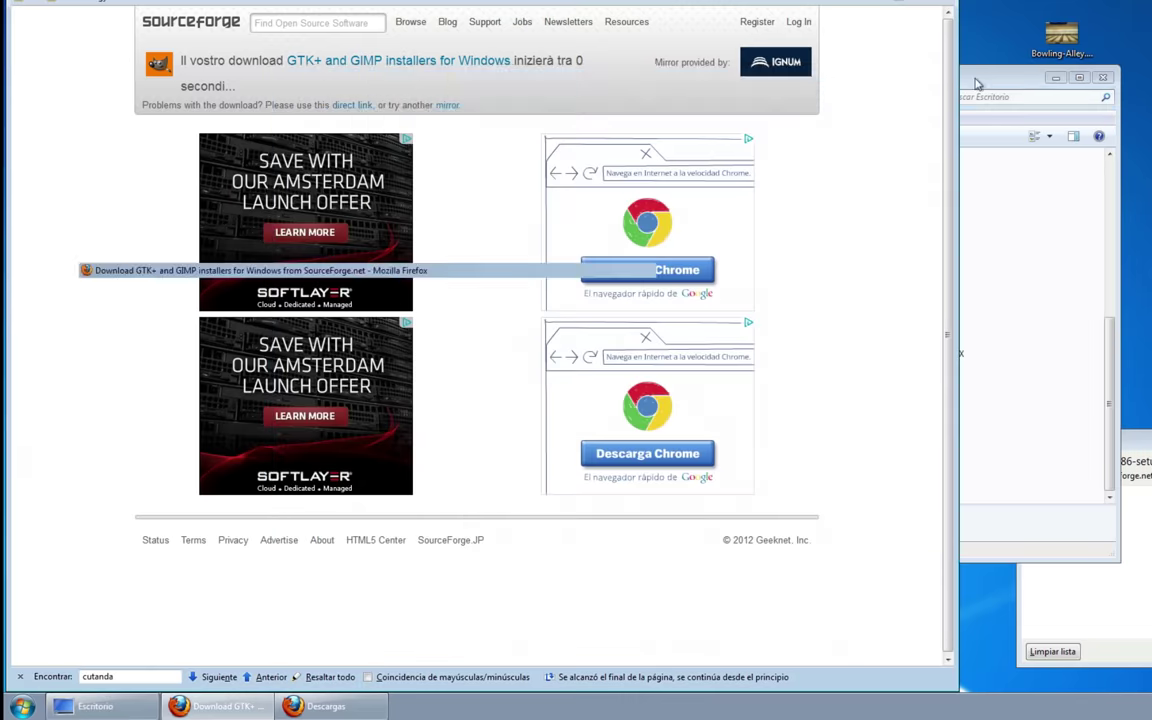
left_click(1055, 77)
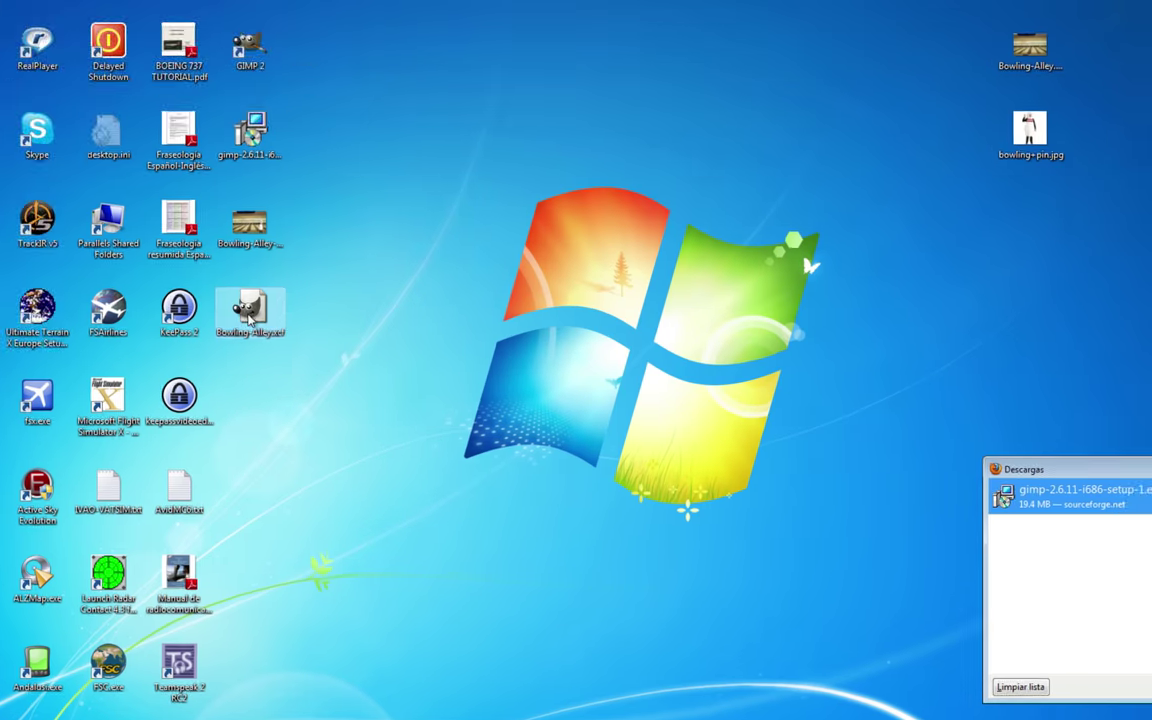
Arrange Bowling-Alley.xcf and Bowling-Alley-Montaje.jpg beside the other bowling files on the desktop.
left_click_drag(310, 288, 1150, 205)
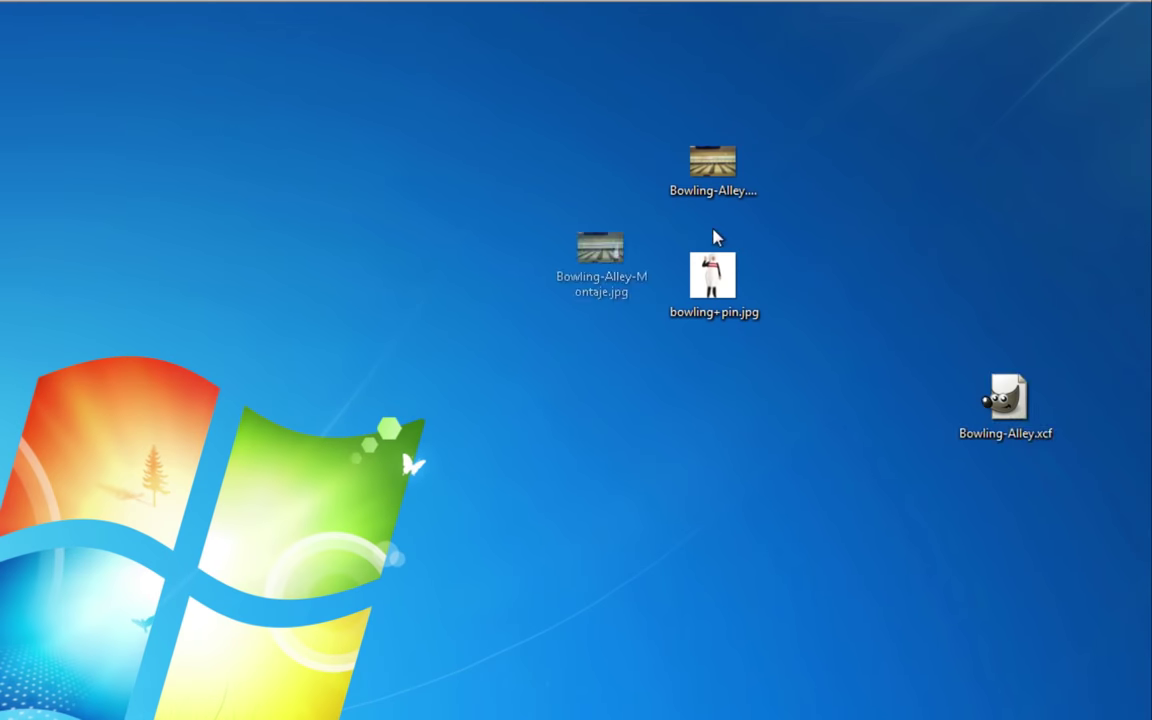
left_click_drag(600, 250, 815, 170)
left_click_drag(1012, 428, 818, 306)
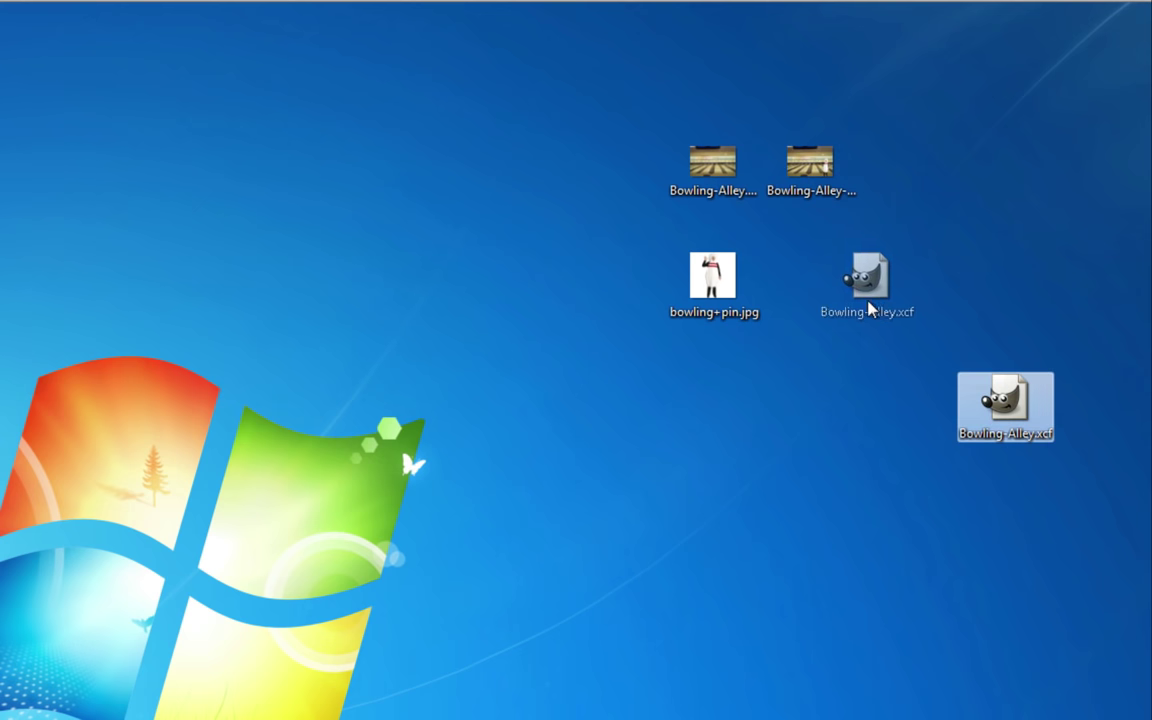
Open Bowling-Alley-Montaje.jpg in GIMP from its context menu and clear the downloads list.
left_click(810, 168)
right_click(810, 168)
left_click(870, 194)
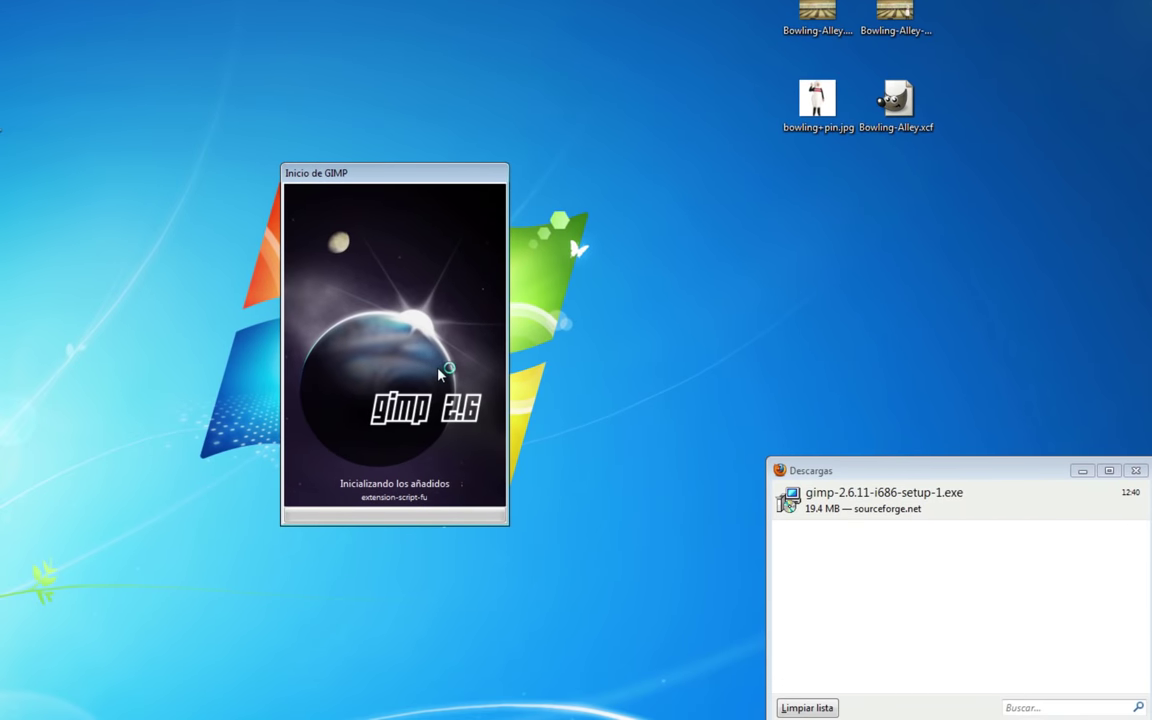
left_click(787, 708)
Close the Downloads window, reposition the image window and select the Fondo layer.
left_click(962, 494)
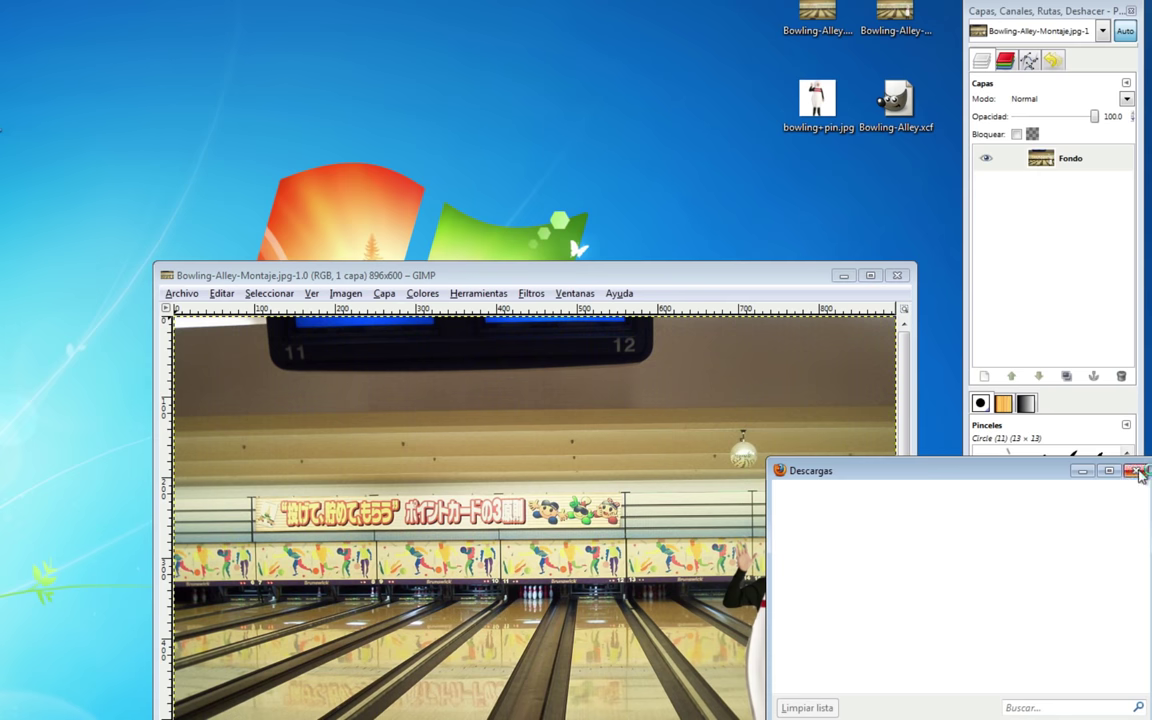
left_click(1137, 471)
left_click_drag(784, 282, 665, 143)
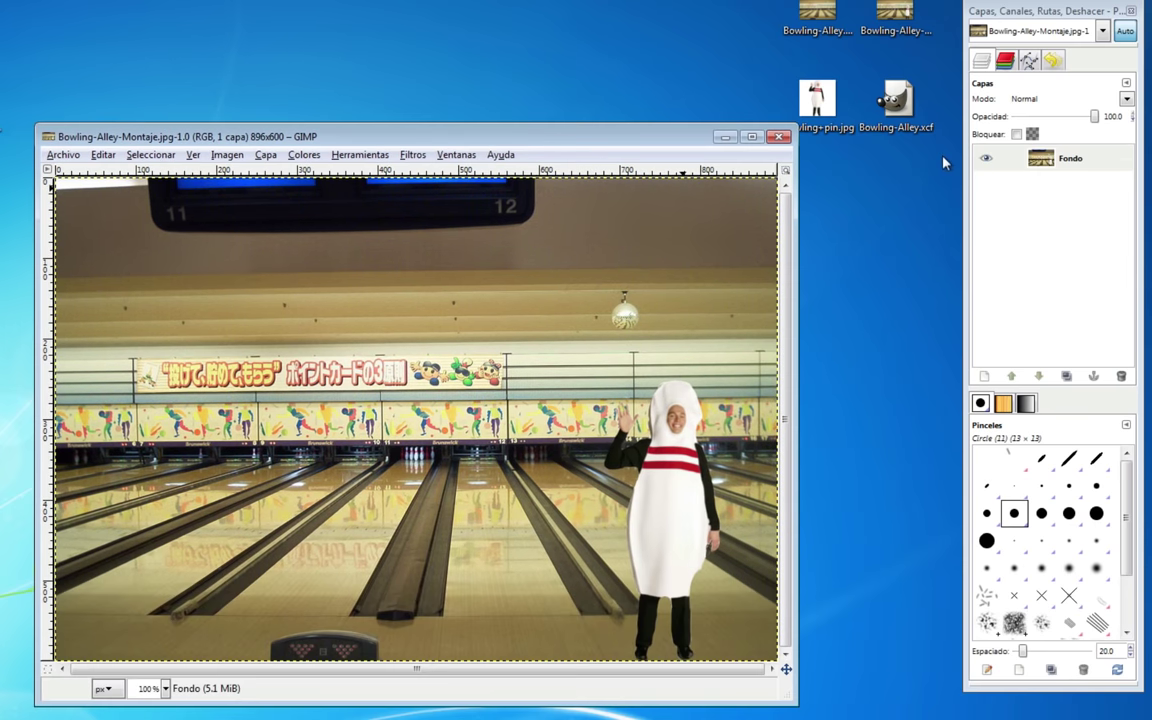
left_click(1080, 160)
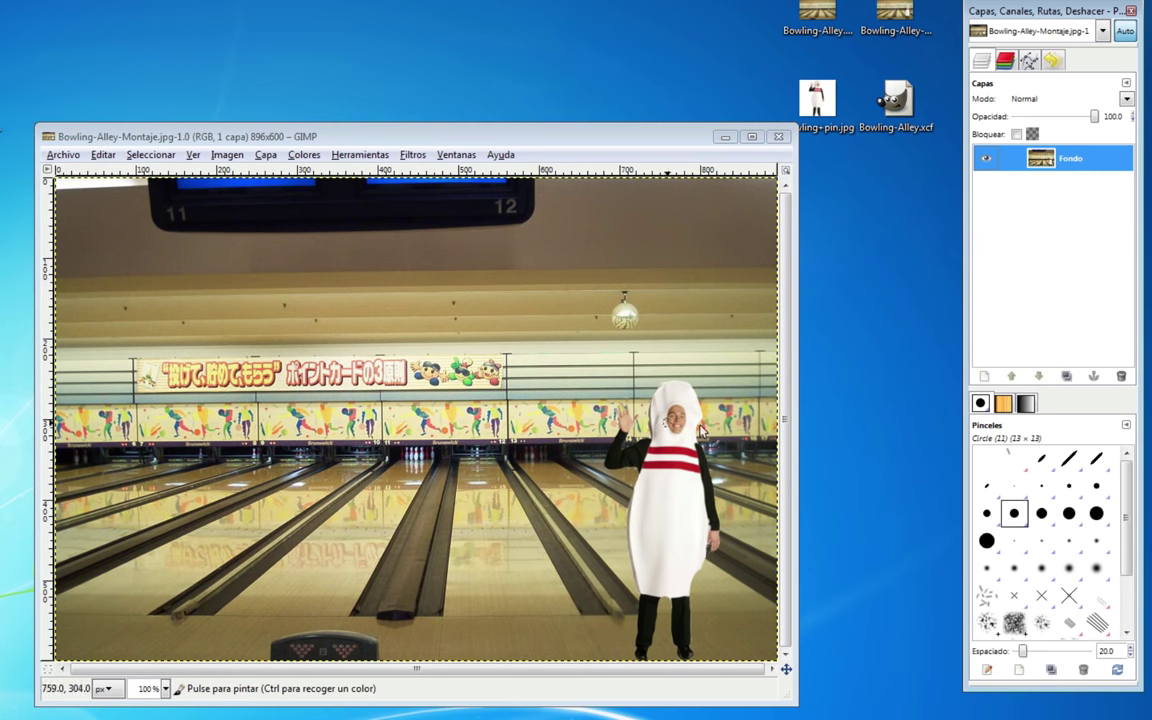
At 400% zoom, scribble black strokes over the costume's face, then close without saving.
left_click(165, 688)
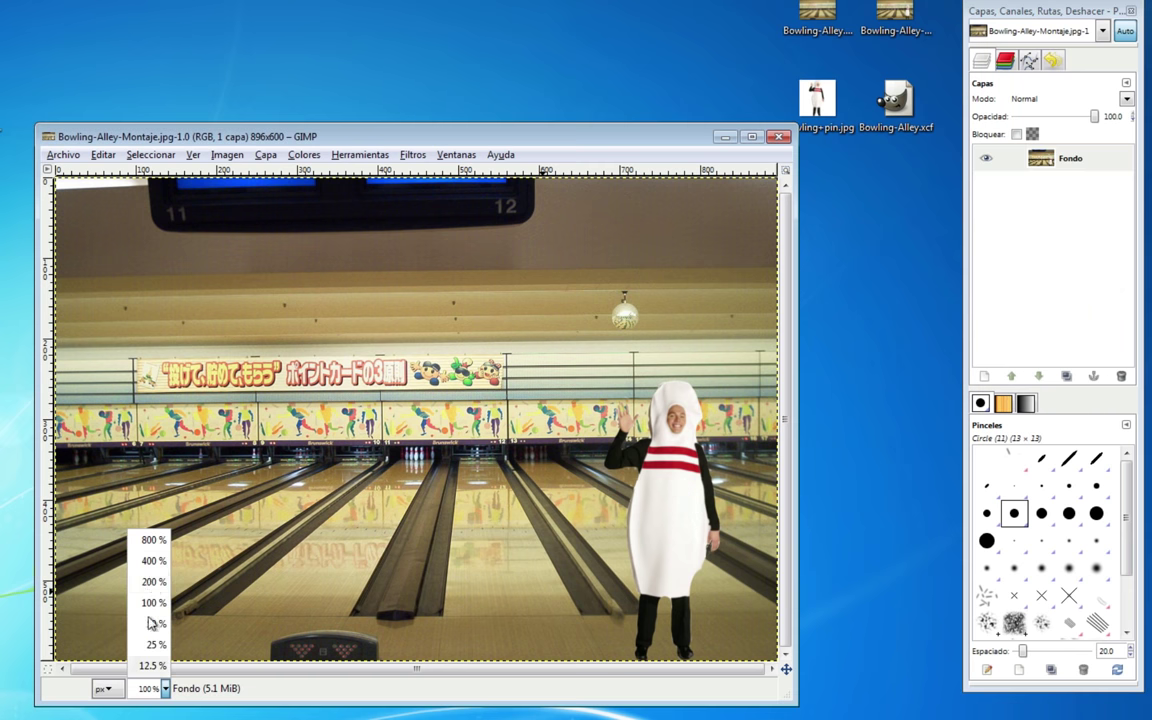
left_click(147, 556)
left_click_drag(424, 676, 645, 676)
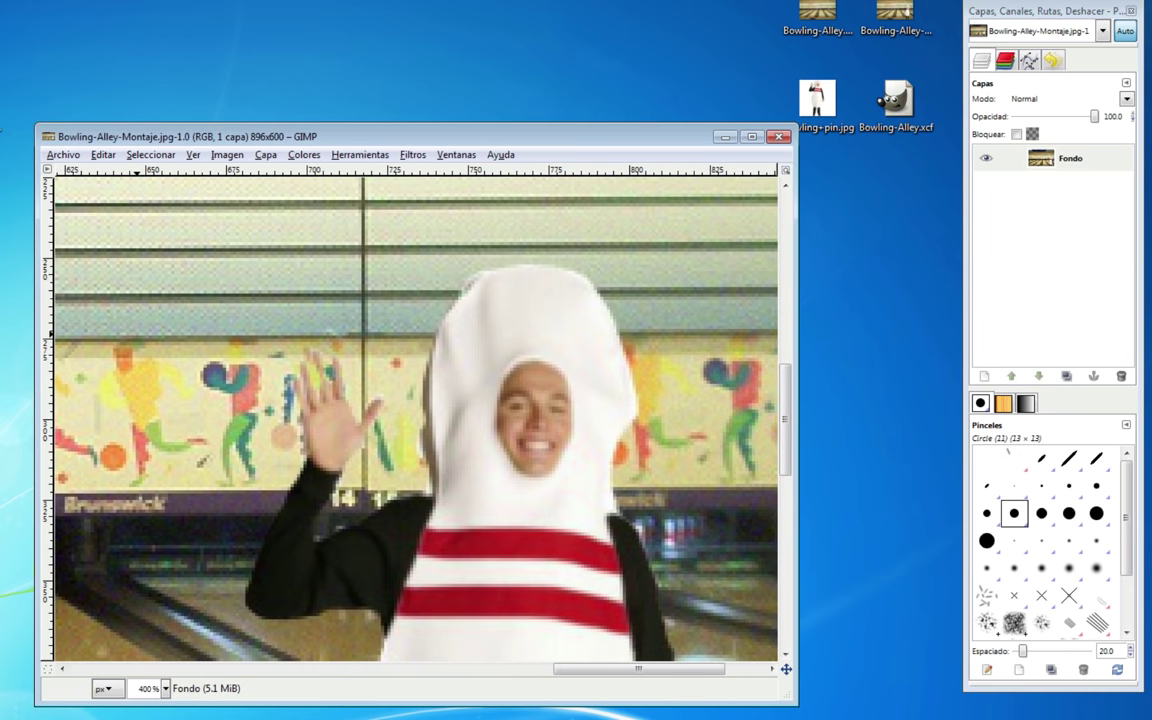
left_click_drag(340, 395, 525, 495)
left_click_drag(632, 490, 385, 518)
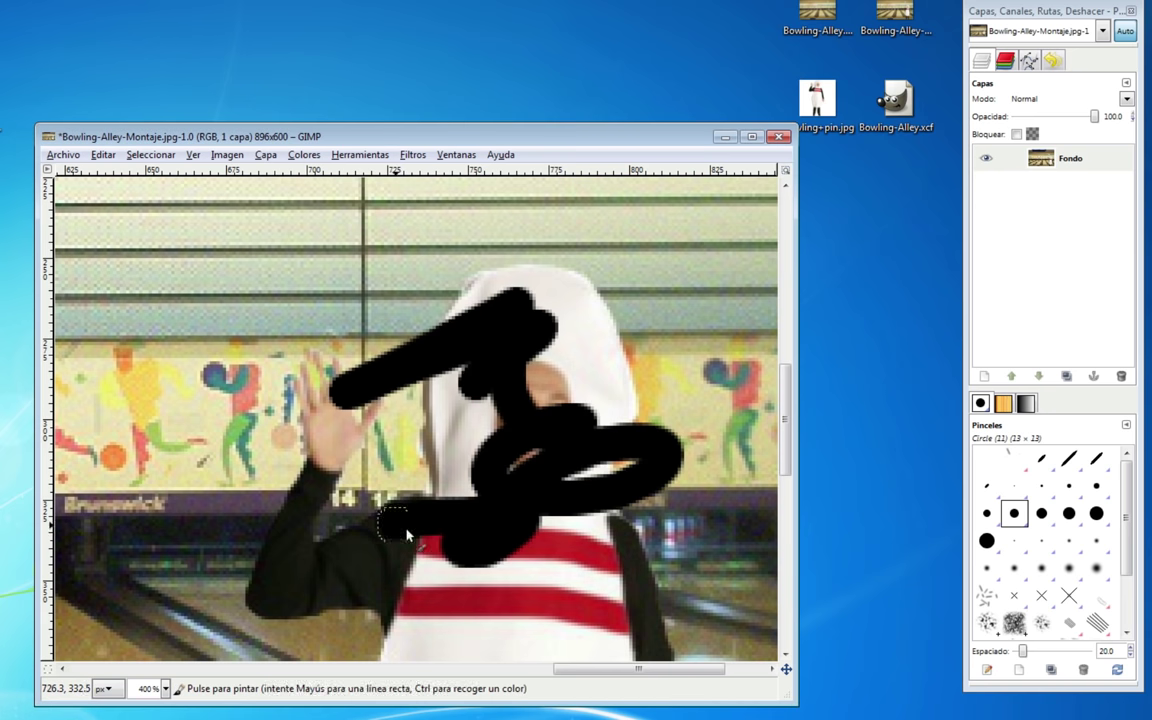
left_click(779, 137)
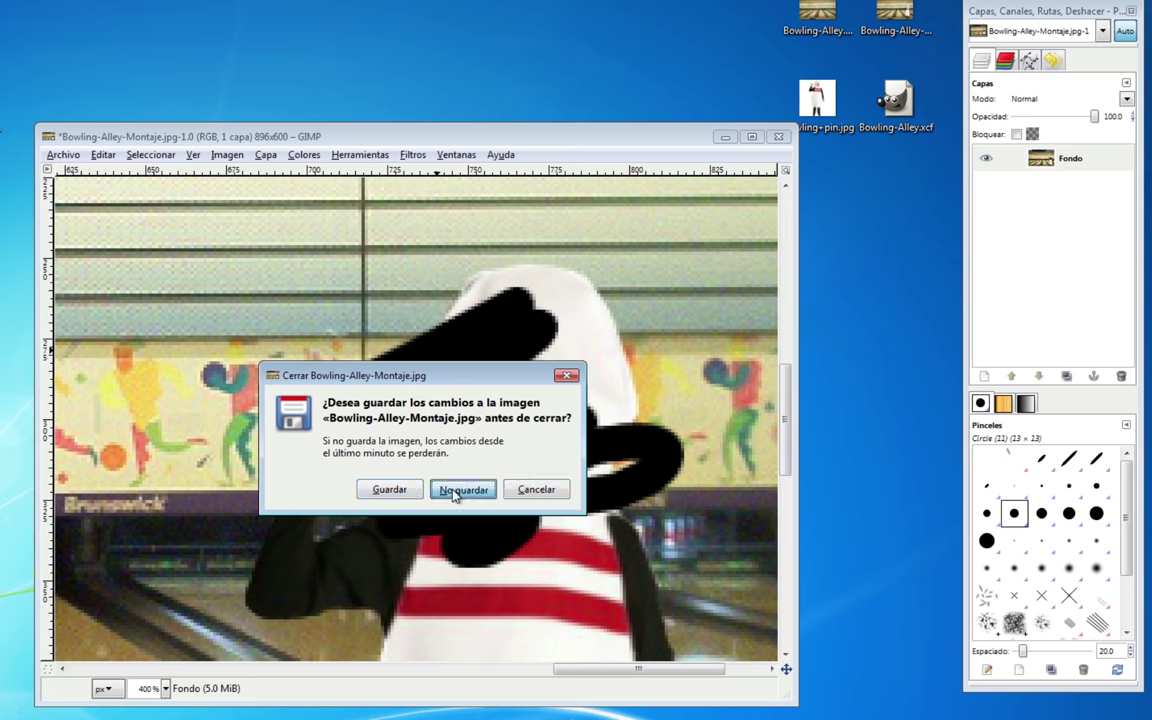
left_click(458, 489)
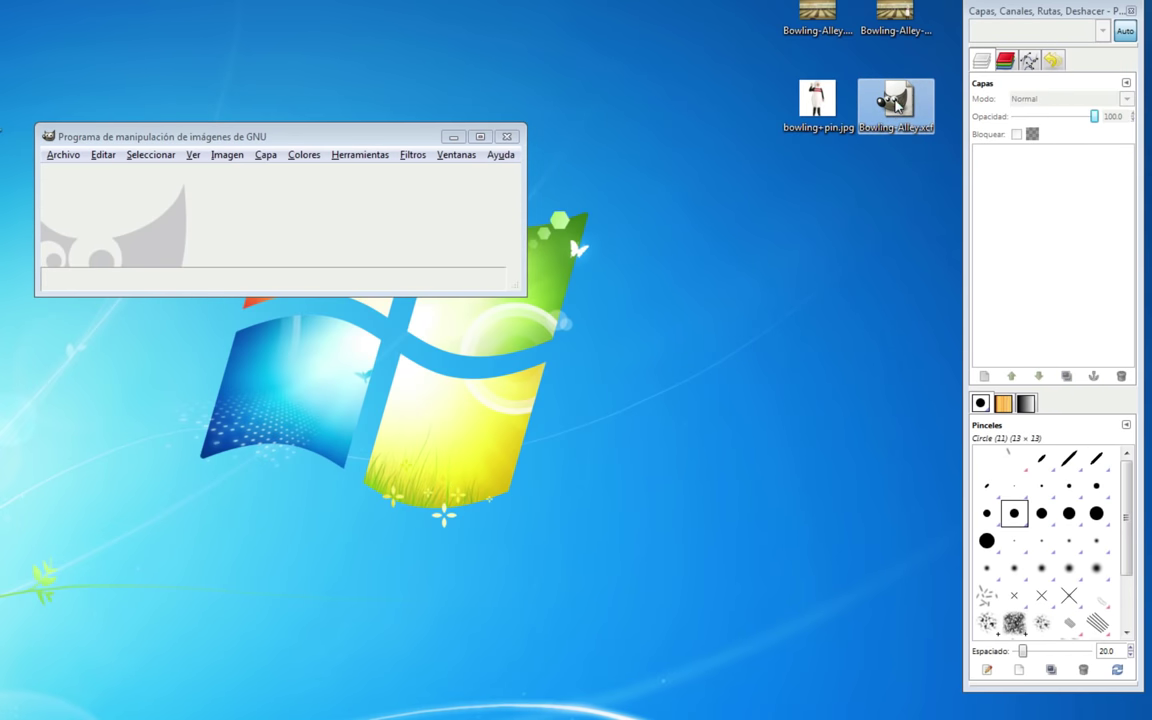
Open Bowling-Alley.xcf, select the Portapapeles layer mask and zoom to 400% near the arm.
double_click(897, 103)
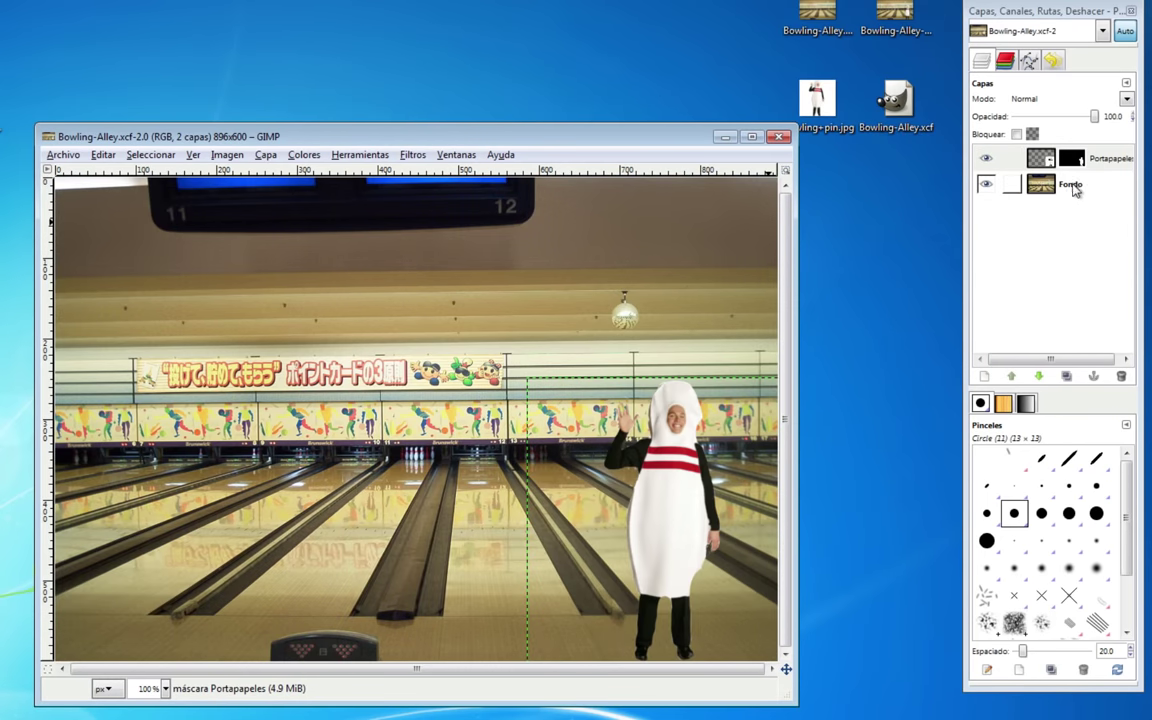
left_click(1000, 158)
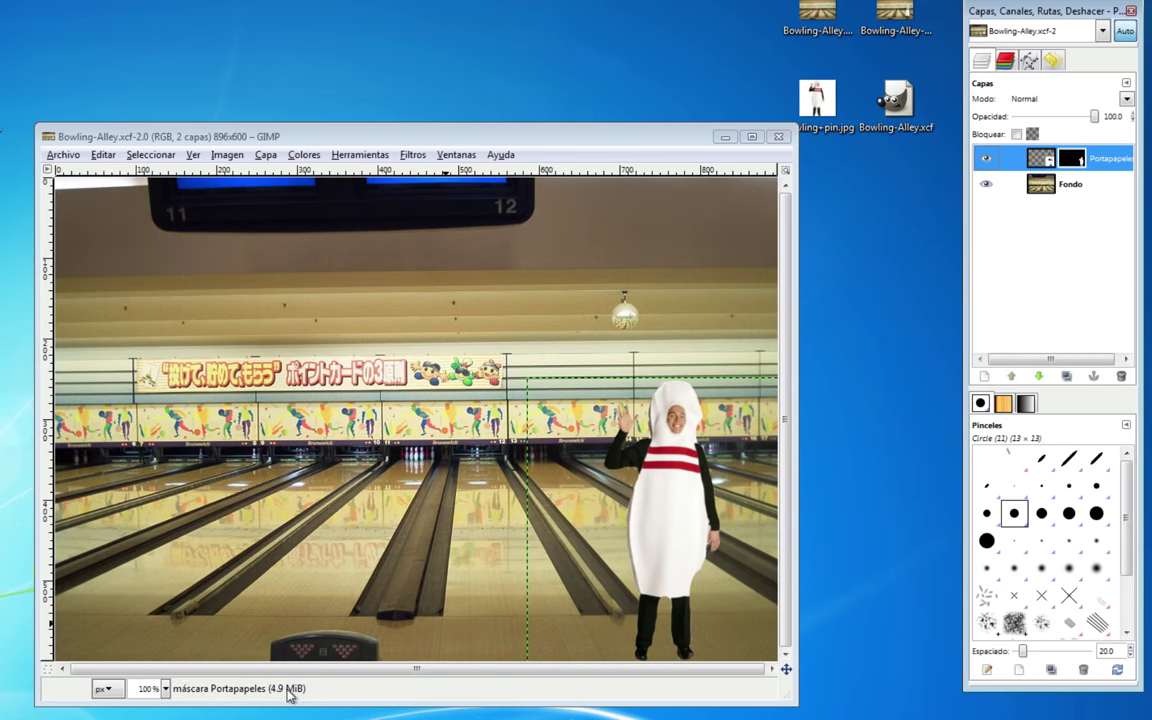
left_click(165, 688)
left_click(145, 508)
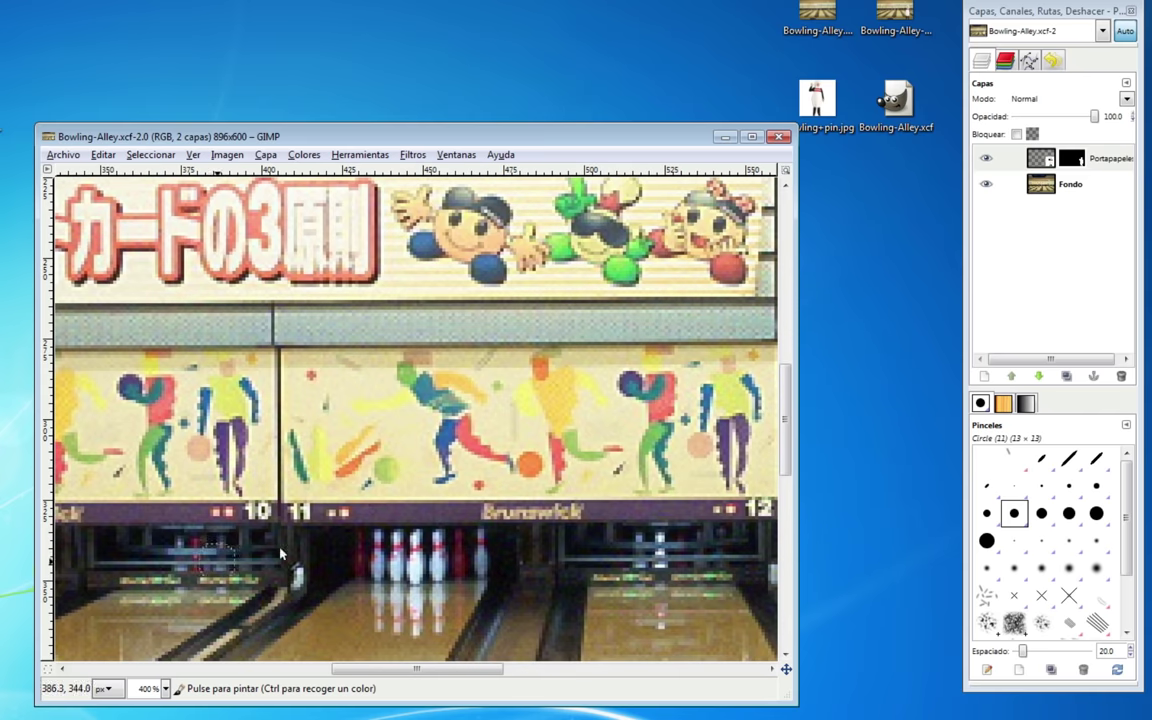
left_click_drag(658, 445, 172, 257)
mouse_move(700, 432)
left_mouse_down()
mouse_move(112, 459)
mouse_move(242, 539)
left_mouse_up()
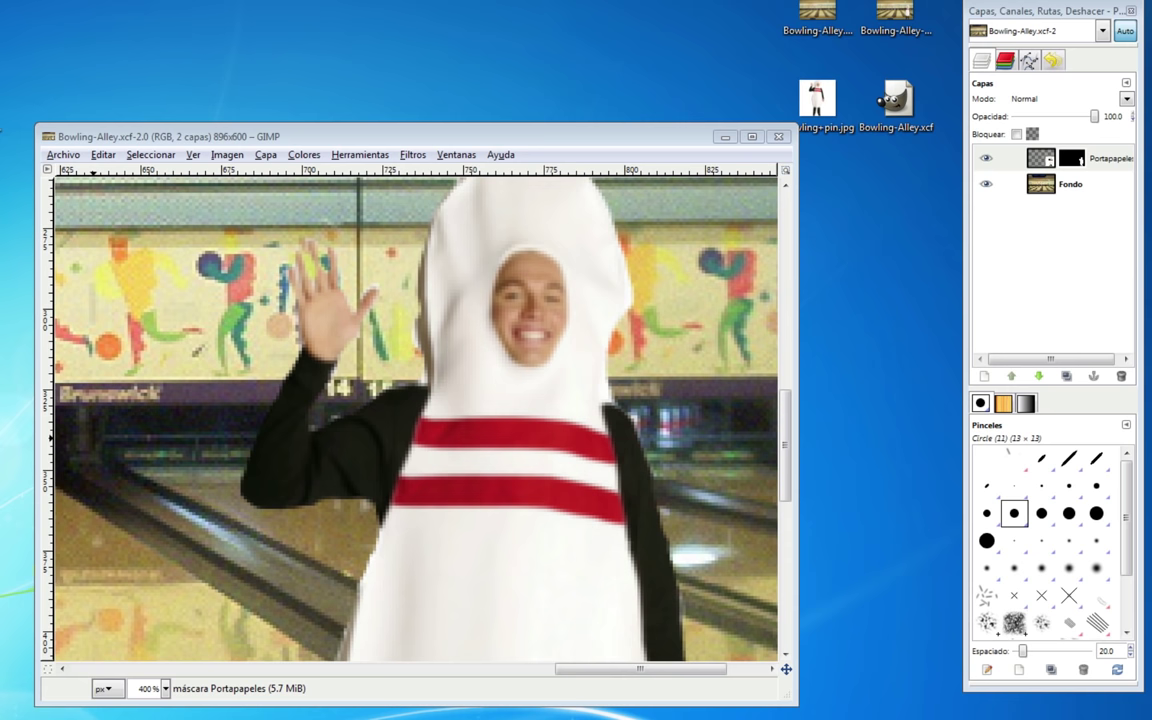
Paint white on the mask around the raised arm and hand, then return to 100% zoom.
mouse_move(340, 355)
left_mouse_down()
mouse_move(295, 385)
mouse_move(360, 321)
mouse_move(410, 295)
left_mouse_up()
mouse_move(388, 400)
left_mouse_down()
mouse_move(347, 429)
mouse_move(206, 334)
mouse_move(300, 240)
mouse_move(340, 302)
mouse_move(218, 300)
mouse_move(316, 316)
left_mouse_up()
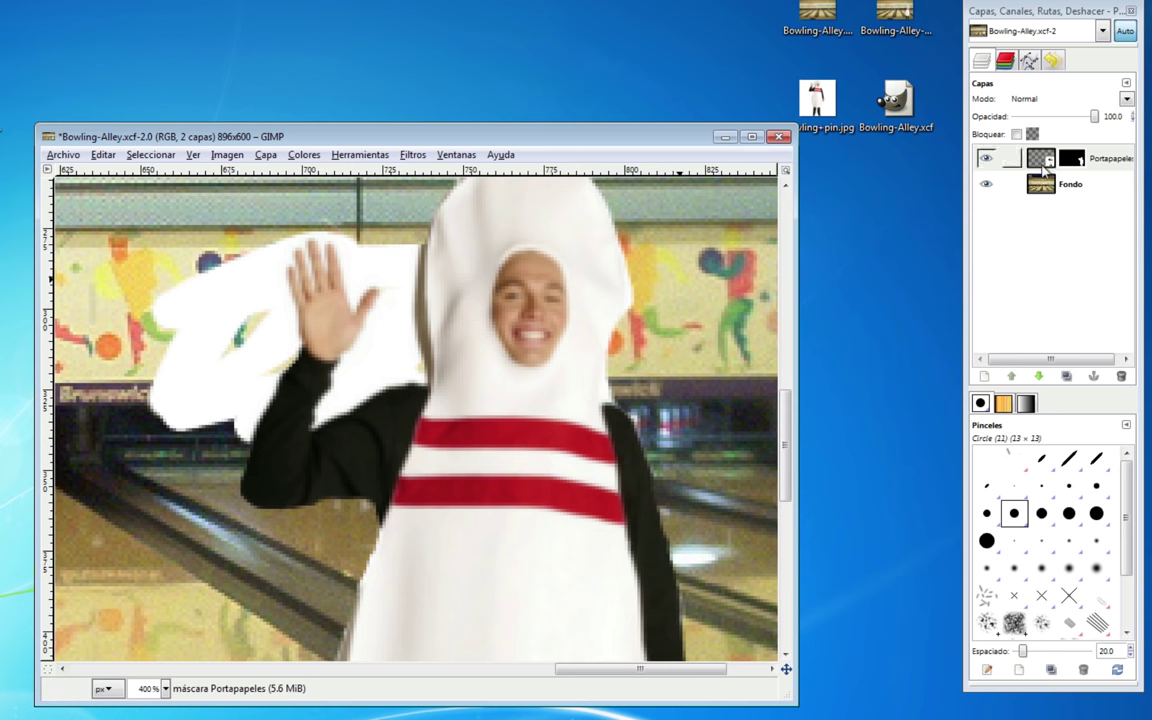
scroll(517, 322, "down", 2)
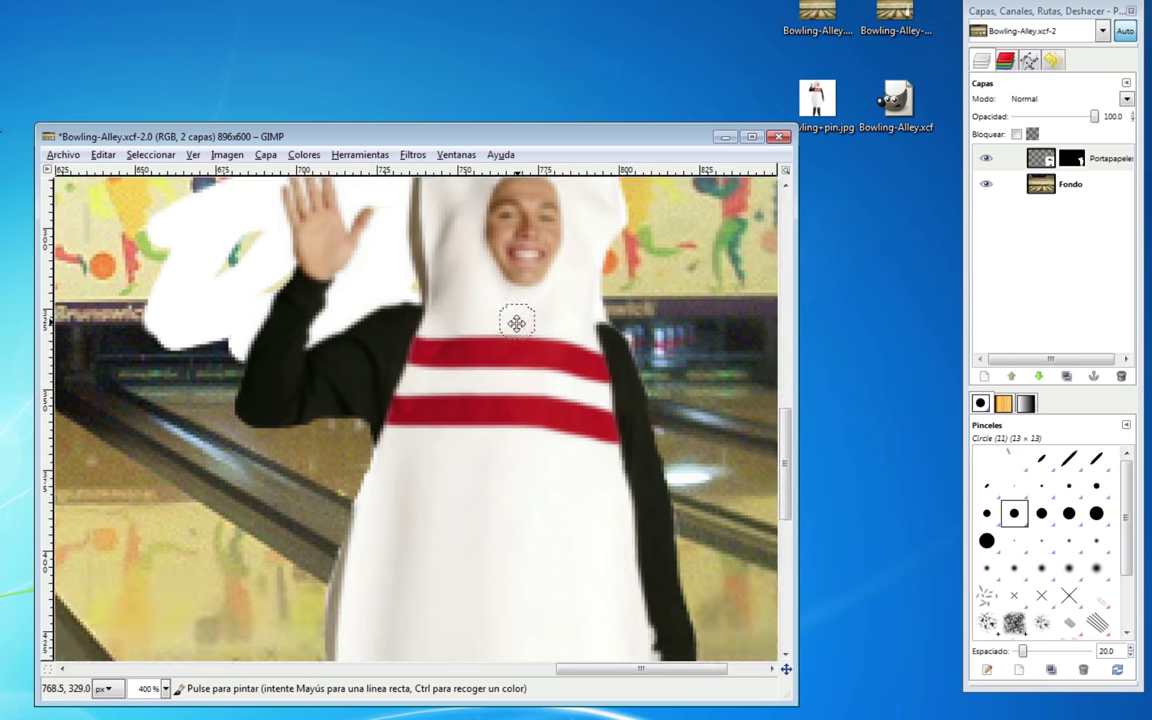
scroll(517, 322, "up", 7)
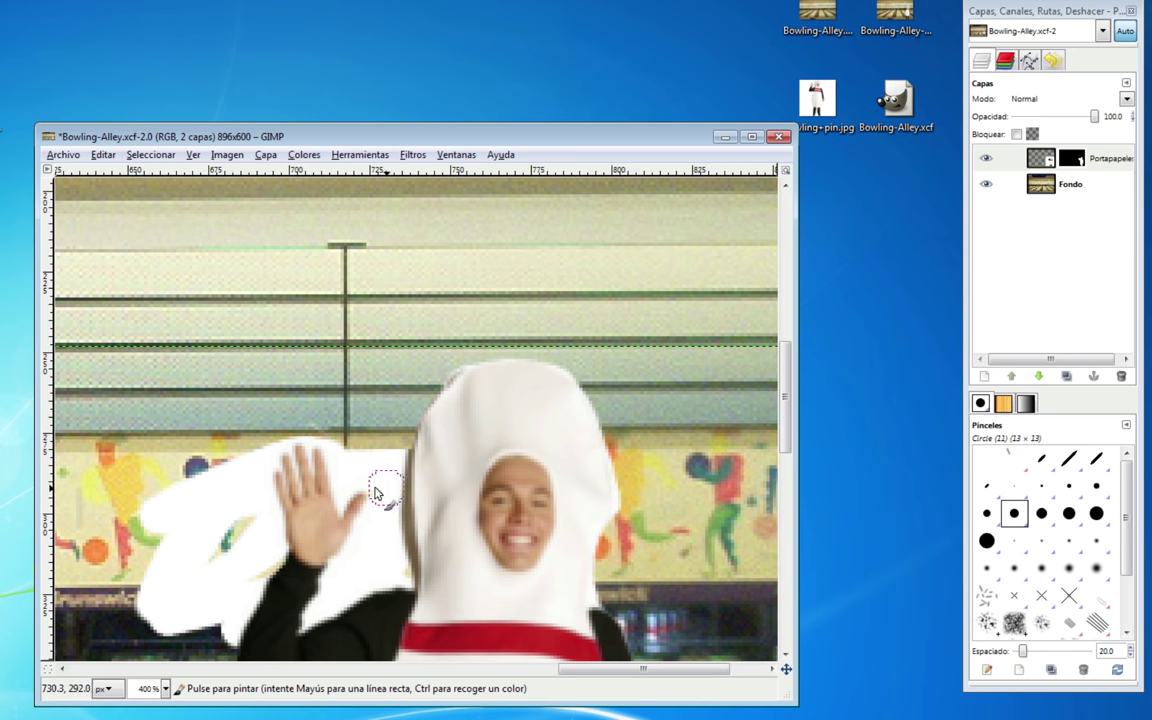
left_click(164, 688)
left_click(165, 603)
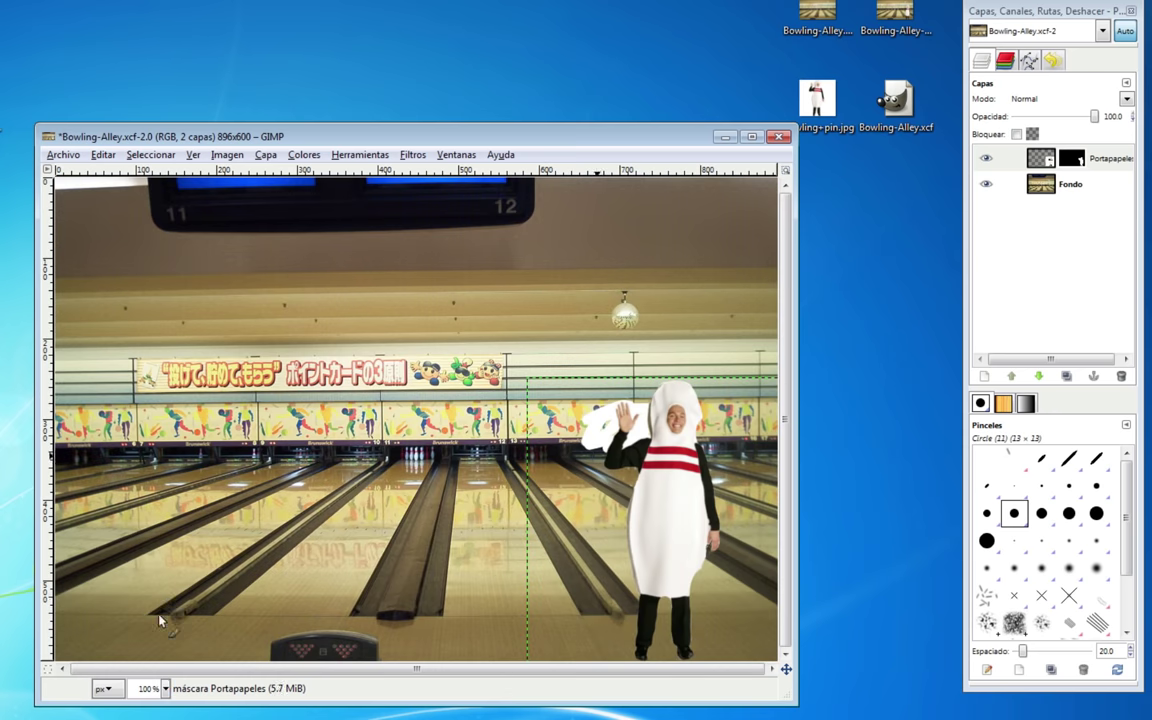